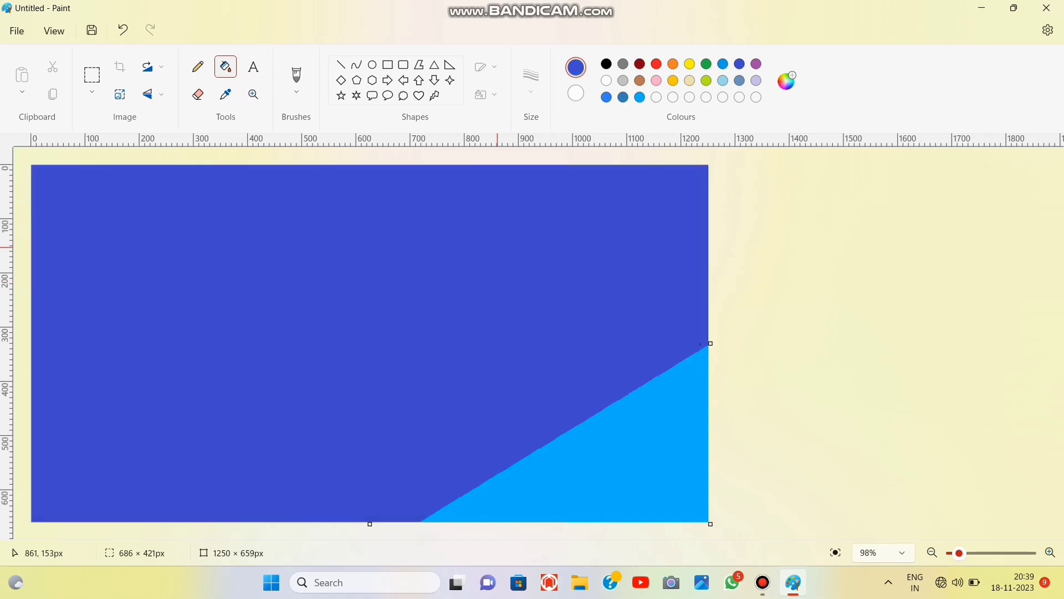
left_click(623, 97)
left_click(576, 277)
left_click(123, 30)
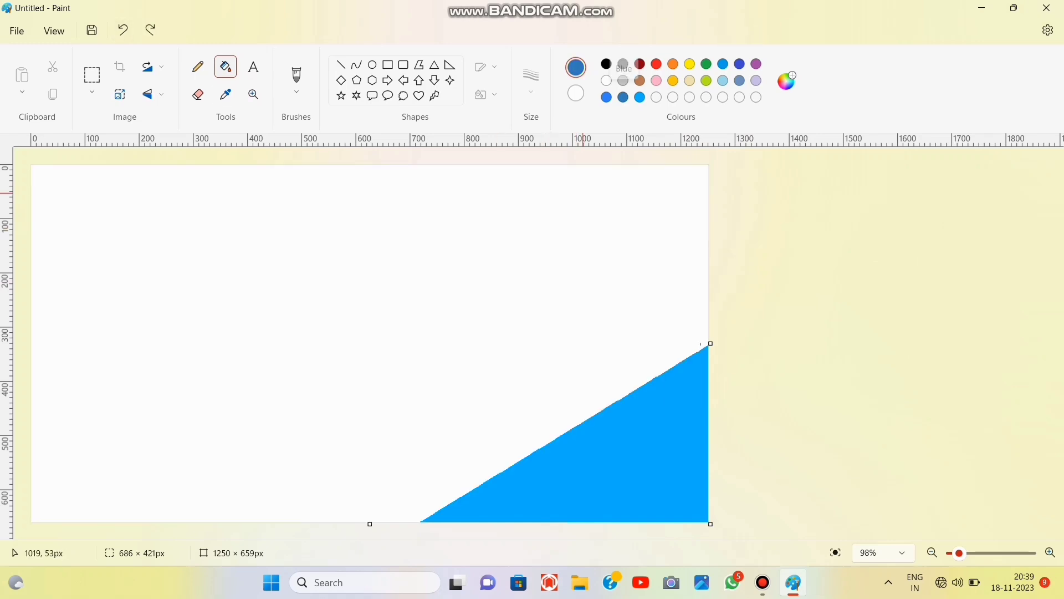
Fill the large area above the diagonal with a bright blue and add the shade to the custom colours
left_click(599, 238)
left_click(607, 97)
left_click(602, 233)
left_click(786, 81)
left_click(435, 459)
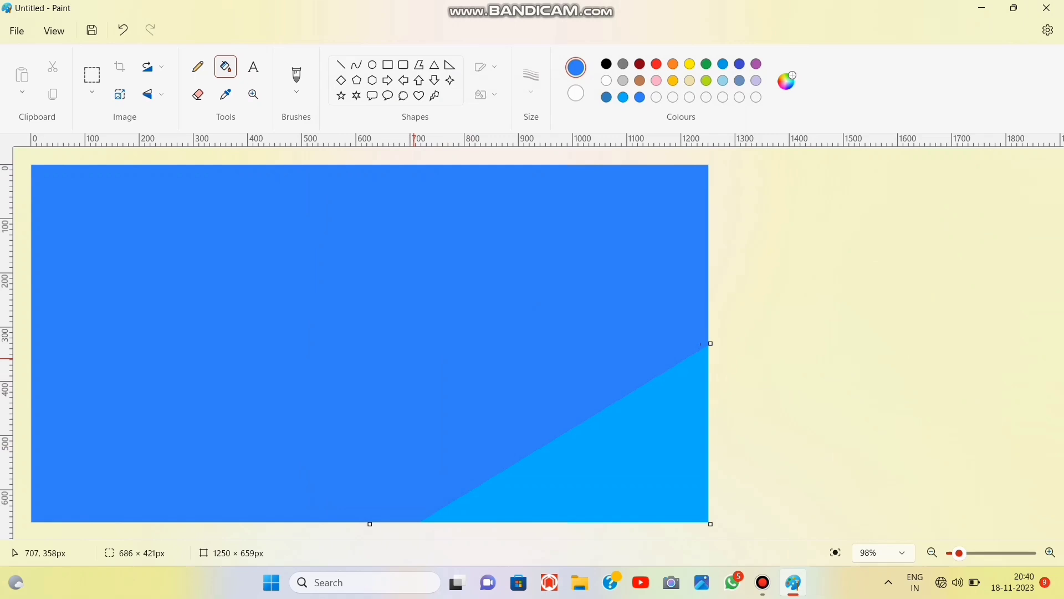
Draw a black diagonal line across the blue area from its upper right corner to the bottom edge, and fill the region above it black
mouse_move(670, 176)
left_mouse_down()
mouse_move(118, 554)
mouse_move(702, 134)
mouse_move(770, 126)
left_mouse_up()
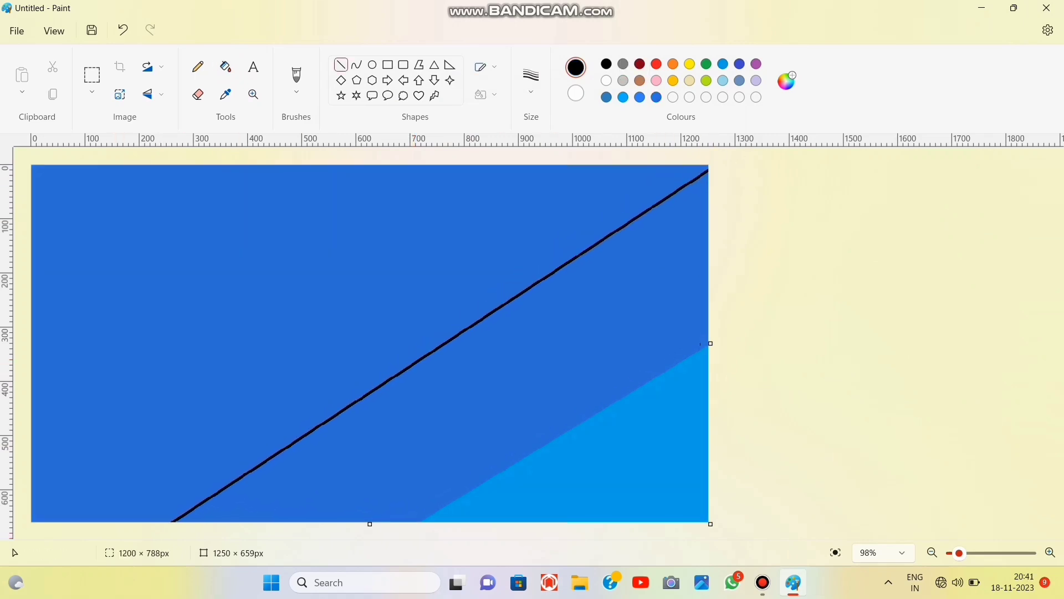
left_click(226, 67)
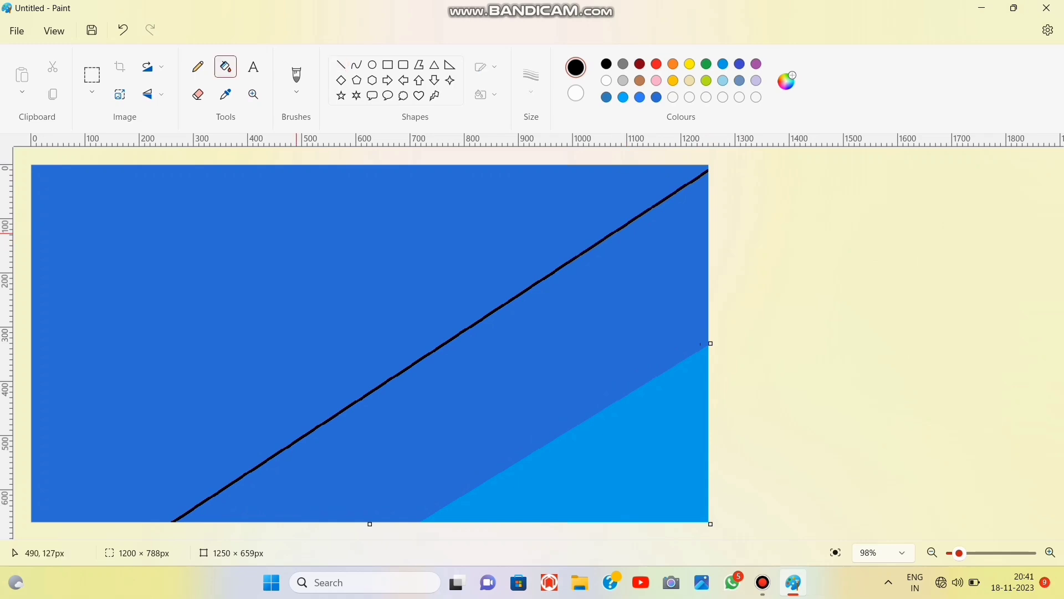
left_click(321, 295)
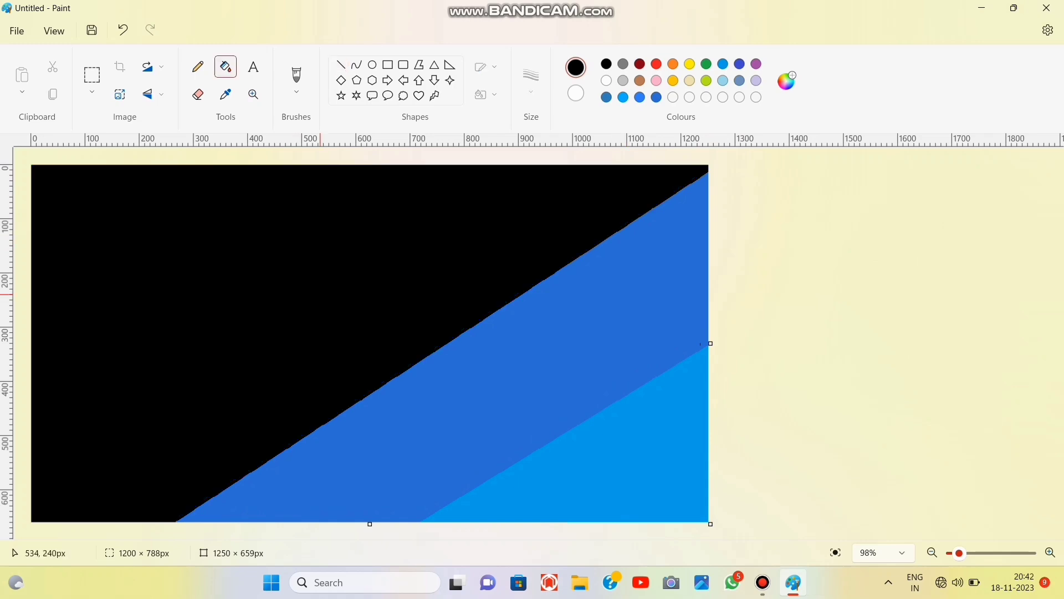
Turn the bands into a vertical gradient by resizing the image to 1 px wide and back to 1250 px, keeping the height at 659 px
left_click(120, 94)
left_click(543, 219)
left_click(530, 270)
double_click(471, 270)
key("BackSpace")
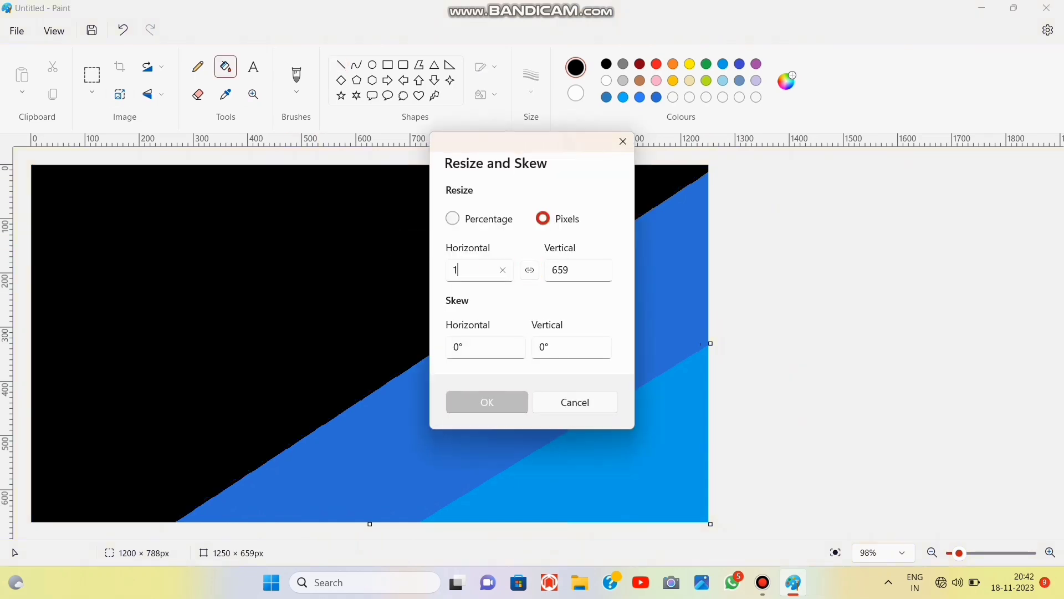
type("125")
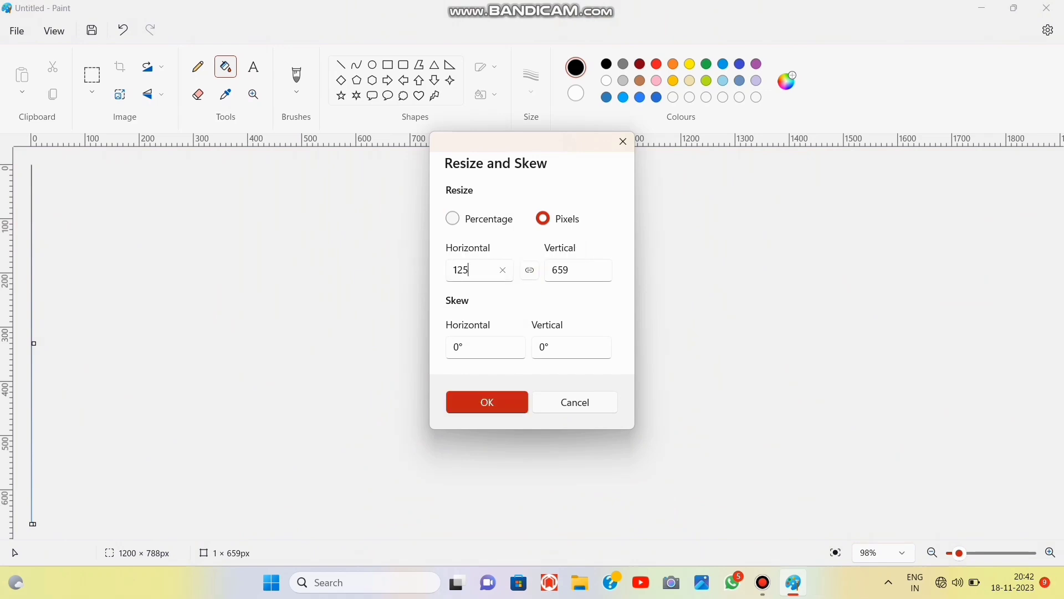
type("0")
key("Return")
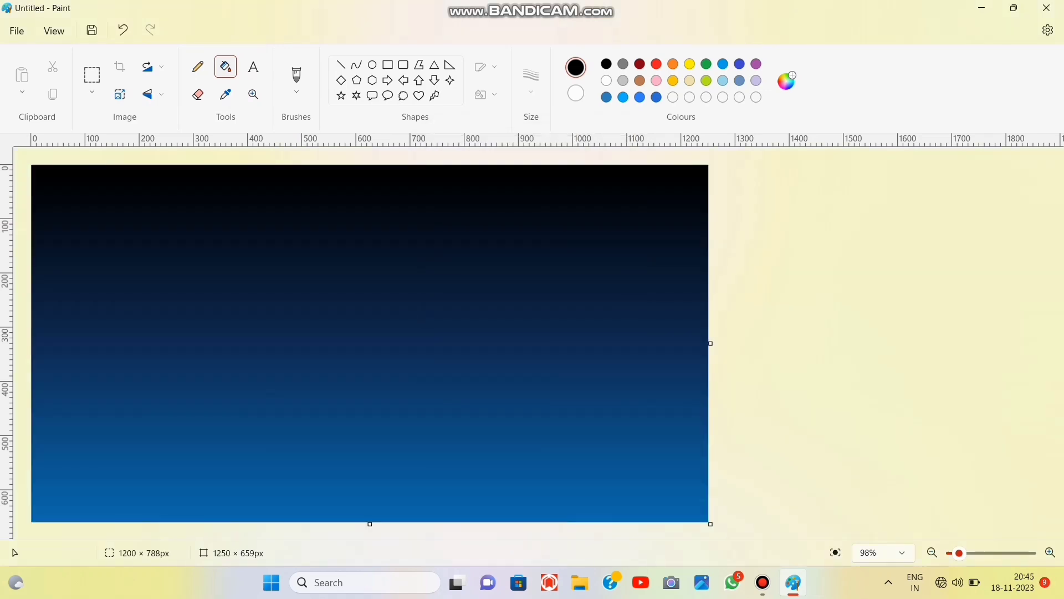
Paint rough black ground with small hills along the bottom edge of the gradient, using a thick textured brush
left_click(296, 91)
left_click(239, 139)
left_click(531, 83)
left_click(554, 178)
left_click(279, 440)
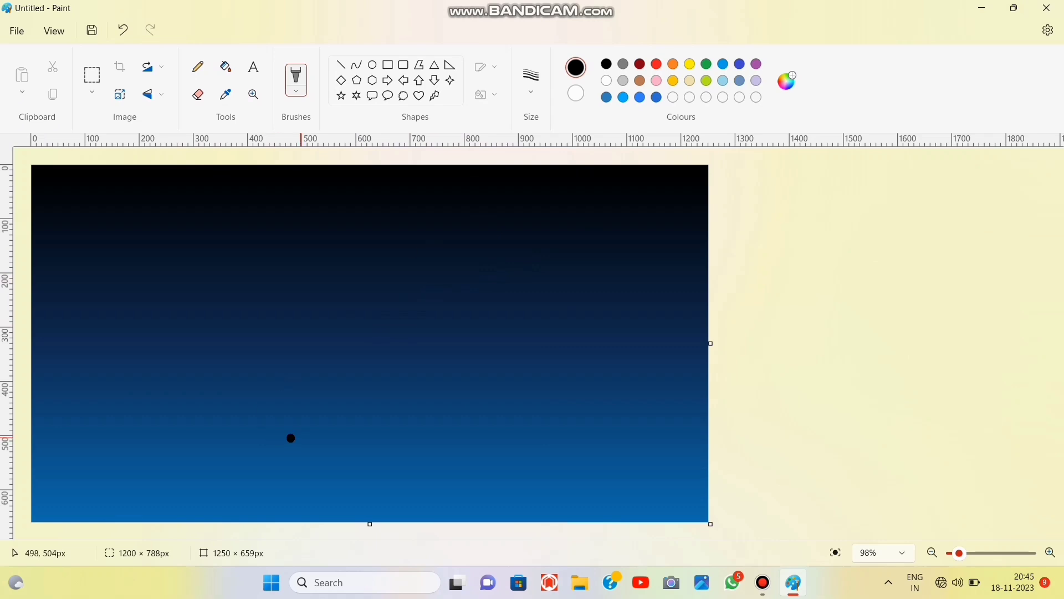
scroll(187, 520, "up", 5)
mouse_move(89, 488)
left_mouse_down()
mouse_move(17, 499)
mouse_move(12, 482)
mouse_move(413, 504)
mouse_move(1029, 499)
mouse_move(943, 476)
mouse_move(1027, 472)
mouse_move(945, 465)
mouse_move(191, 477)
left_mouse_up()
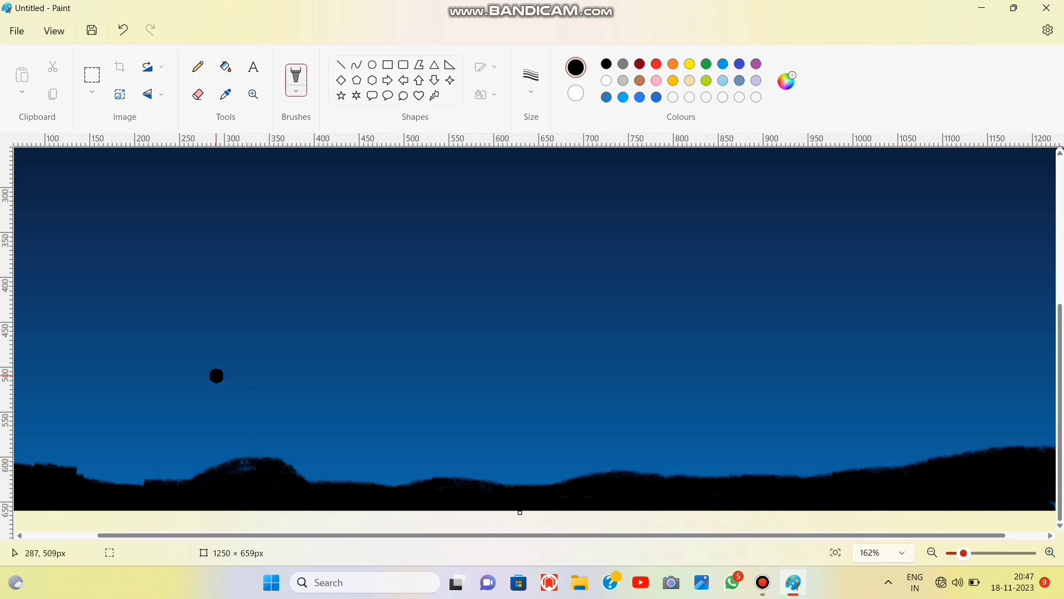
Undo the last hill strokes and repaint the top of the black ground as gently rolling hills
left_click(123, 30)
left_click(149, 30)
left_click(122, 30)
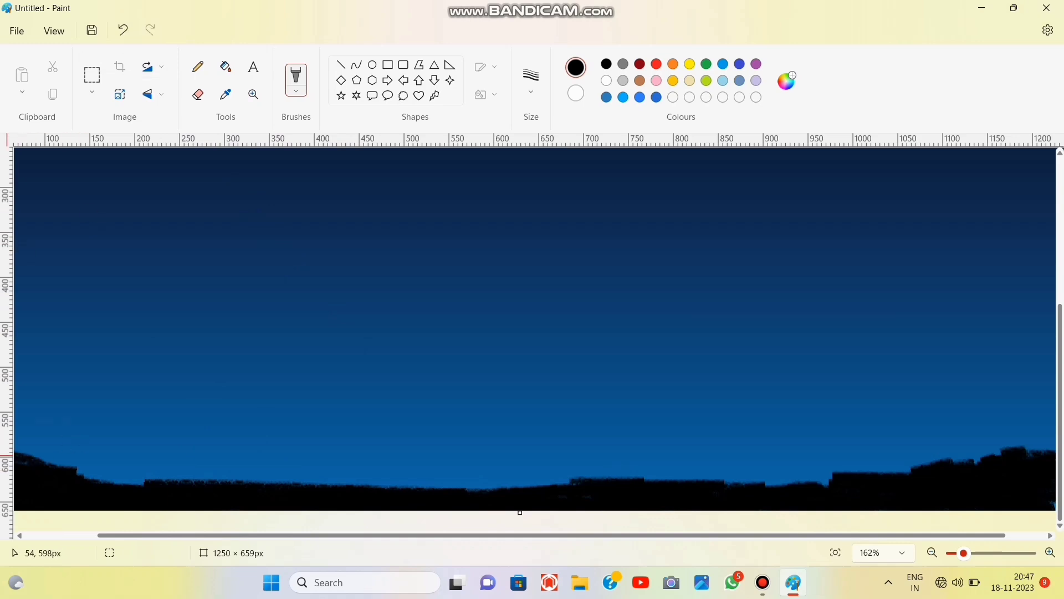
mouse_move(16, 460)
left_mouse_down()
mouse_move(31, 476)
mouse_move(237, 494)
mouse_move(203, 484)
mouse_move(39, 491)
mouse_move(87, 473)
mouse_move(291, 500)
mouse_move(337, 497)
mouse_move(341, 480)
mouse_move(449, 499)
mouse_move(488, 485)
mouse_move(469, 490)
mouse_move(587, 493)
mouse_move(515, 499)
mouse_move(620, 481)
mouse_move(700, 499)
mouse_move(566, 467)
mouse_move(782, 484)
mouse_move(706, 489)
mouse_move(934, 472)
mouse_move(991, 452)
mouse_move(1025, 499)
left_mouse_up()
left_click(733, 400)
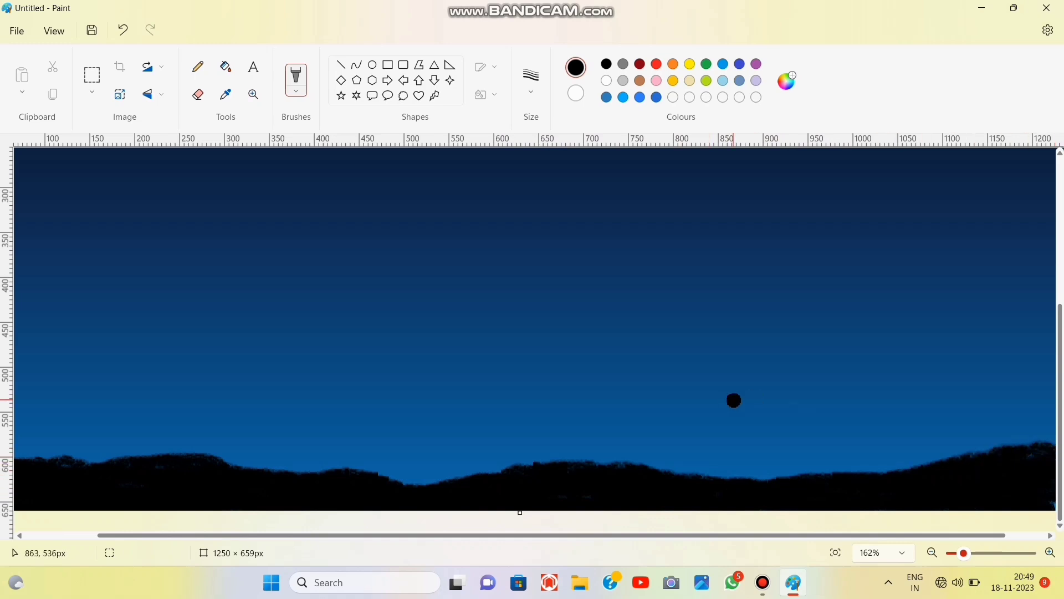
left_click(296, 90)
left_click(312, 186)
left_click(531, 83)
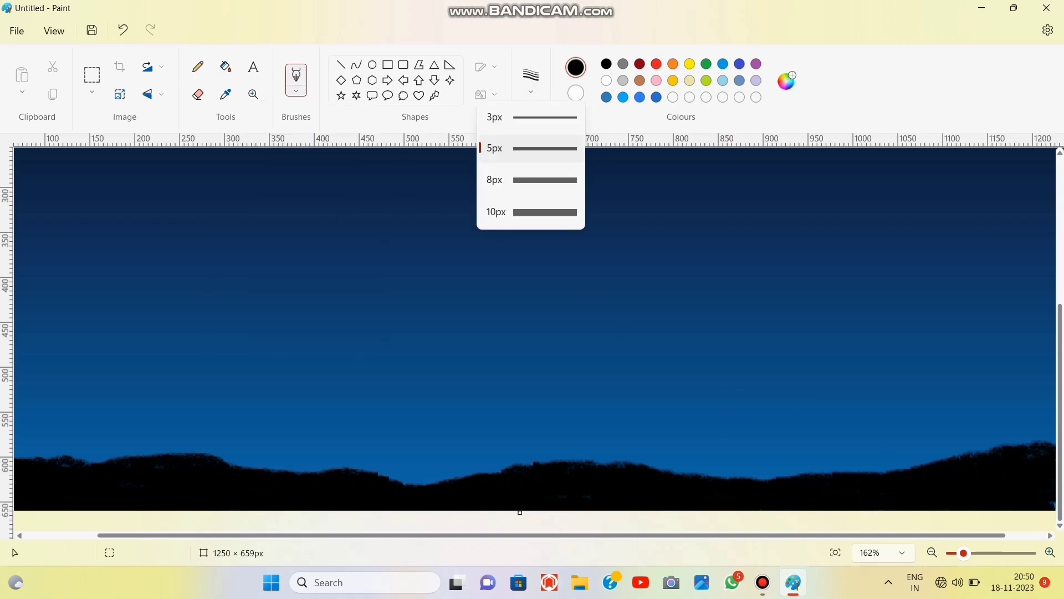
left_click(530, 180)
left_click_drag(23, 451, 24, 459)
mouse_move(46, 440)
left_mouse_down()
mouse_move(33, 454)
mouse_move(62, 455)
left_mouse_up()
left_click(123, 30)
left_click(123, 30)
left_click(531, 83)
left_click(531, 206)
left_click(122, 30)
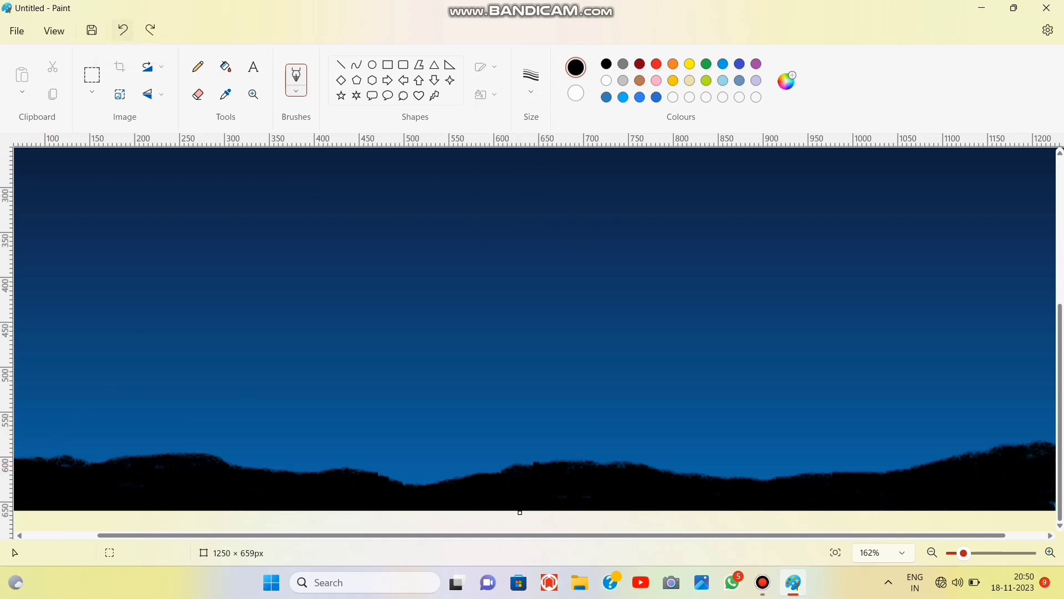
Extend the black ground to both side edges of the canvas and raise its rolling top edge with a textured brush
left_click(835, 552)
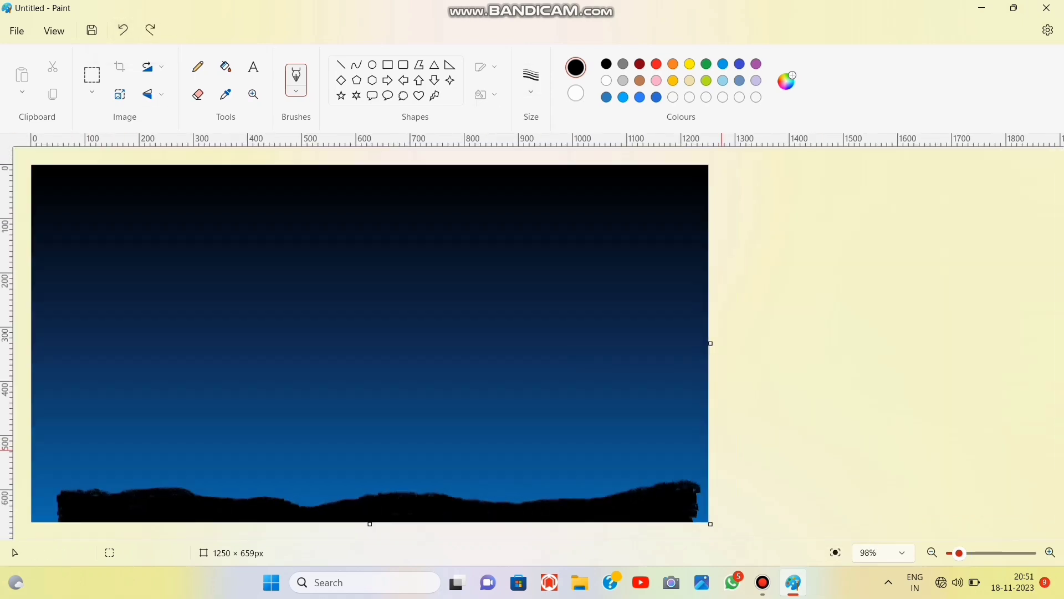
left_click(296, 91)
left_click(296, 302)
left_click(531, 84)
left_click(530, 210)
mouse_move(697, 511)
left_mouse_down()
mouse_move(700, 494)
mouse_move(650, 490)
mouse_move(462, 499)
left_mouse_up()
left_click(296, 91)
left_click(296, 275)
mouse_move(681, 484)
left_mouse_down()
mouse_move(389, 484)
mouse_move(317, 499)
mouse_move(197, 484)
mouse_move(56, 510)
mouse_move(49, 492)
mouse_move(151, 426)
mouse_move(55, 491)
mouse_move(353, 493)
left_mouse_up()
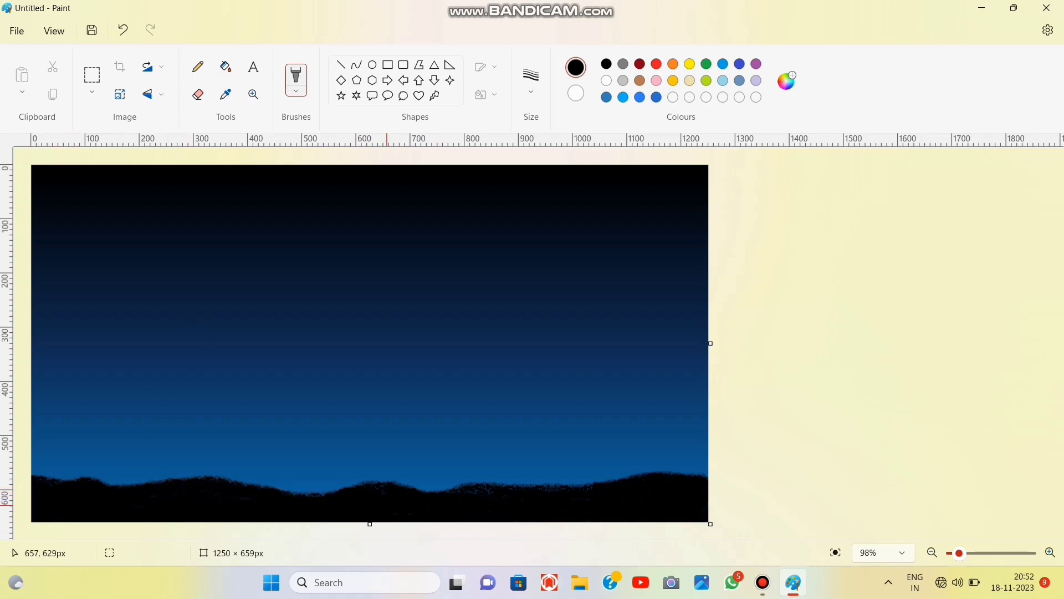
Paint short black grass blades along the top of the hills, from the left edge to the right edge of the canvas
left_click(531, 83)
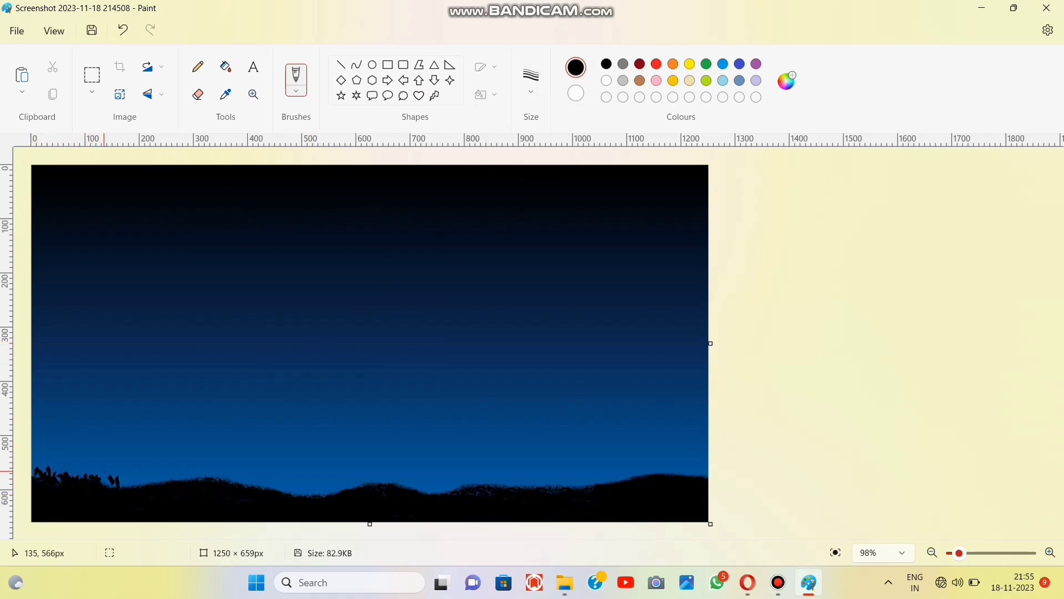
left_click_drag(194, 470, 257, 476)
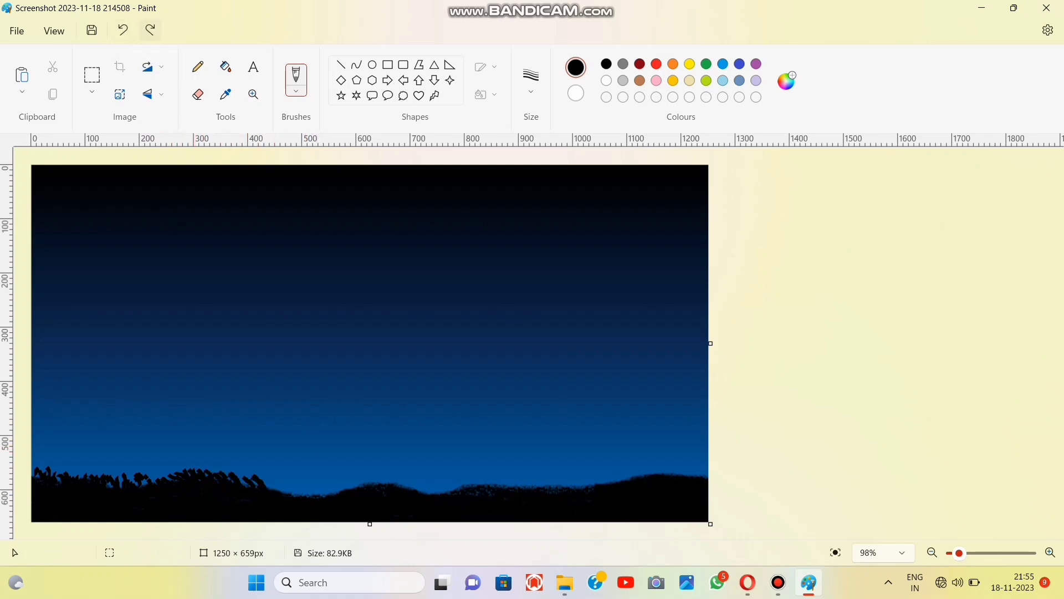
mouse_move(332, 487)
left_mouse_down()
mouse_move(340, 462)
mouse_move(358, 479)
mouse_move(448, 485)
mouse_move(547, 484)
mouse_move(599, 465)
mouse_move(680, 459)
left_mouse_up()
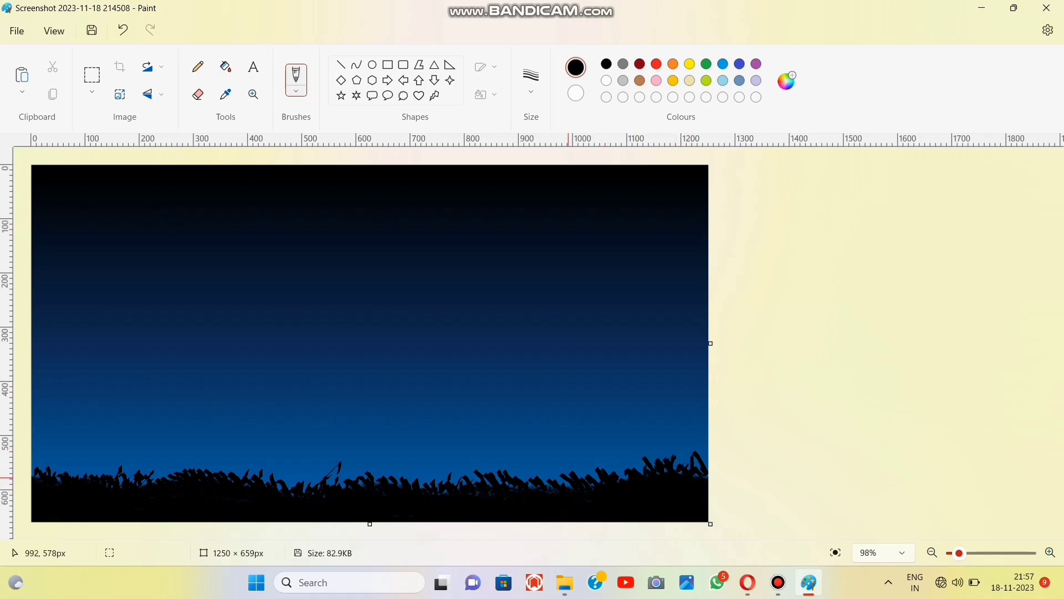
Thicken the black grass along the whole ridge with more overlapping, slightly taller blades
scroll(734, 489, "up", 5)
mouse_move(919, 440)
left_mouse_down()
mouse_move(852, 430)
mouse_move(881, 397)
left_mouse_up()
scroll(188, 391, "left", 5)
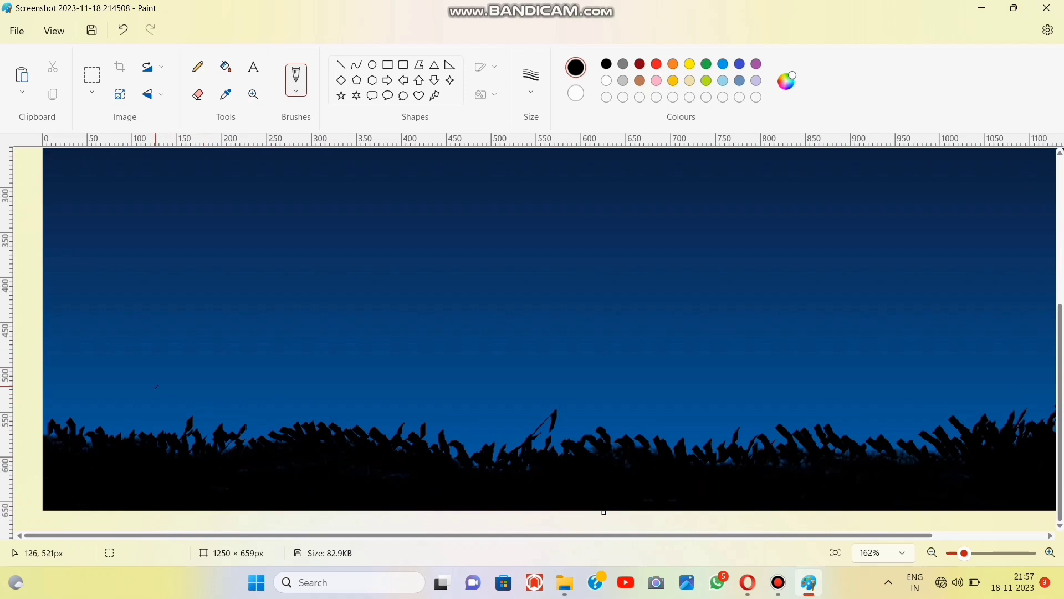
mouse_move(99, 446)
left_mouse_down()
mouse_move(183, 446)
mouse_move(201, 431)
mouse_move(182, 419)
mouse_move(295, 440)
mouse_move(252, 463)
mouse_move(335, 465)
mouse_move(298, 435)
mouse_move(328, 450)
mouse_move(345, 425)
mouse_move(392, 452)
mouse_move(492, 444)
mouse_move(379, 446)
mouse_move(456, 468)
mouse_move(504, 443)
left_mouse_up()
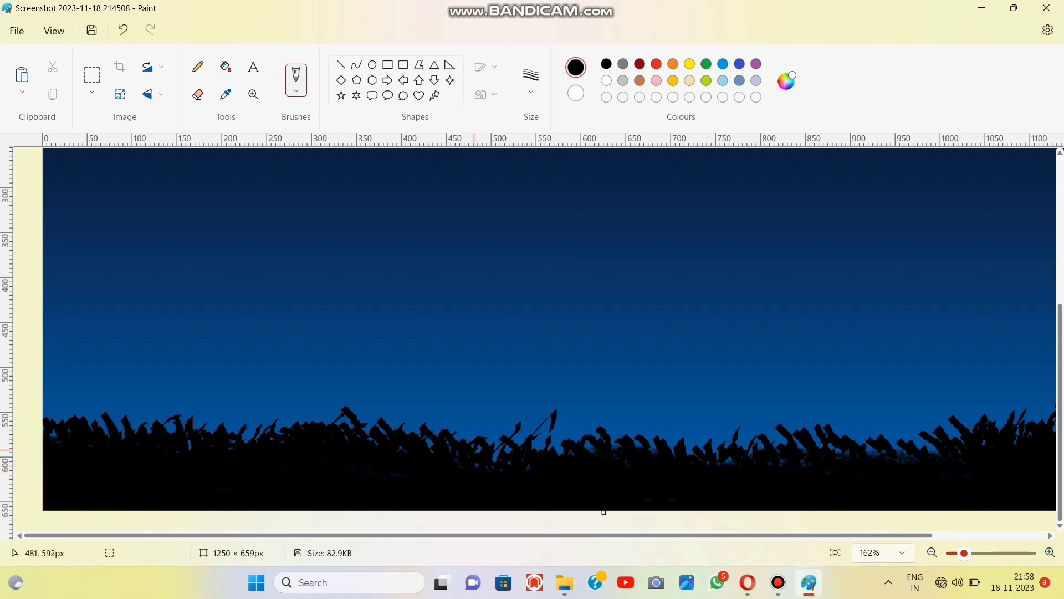
mouse_move(570, 453)
left_mouse_down()
mouse_move(555, 443)
mouse_move(756, 448)
mouse_move(739, 444)
left_mouse_up()
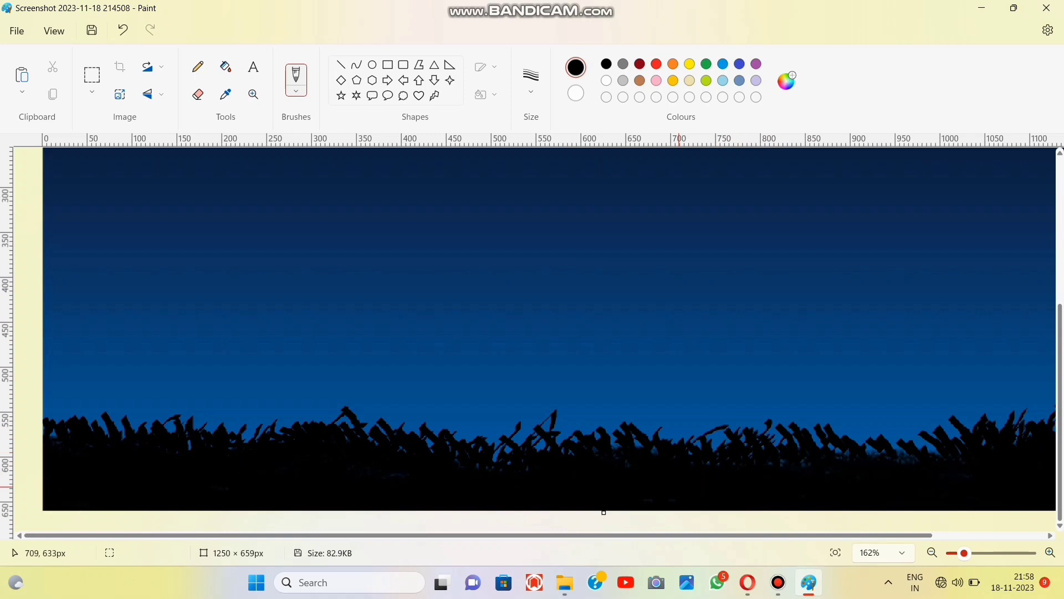
mouse_move(892, 457)
left_mouse_down()
mouse_move(861, 427)
mouse_move(931, 435)
mouse_move(1025, 425)
left_mouse_up()
mouse_move(729, 443)
left_mouse_down()
mouse_move(639, 427)
mouse_move(573, 445)
left_mouse_up()
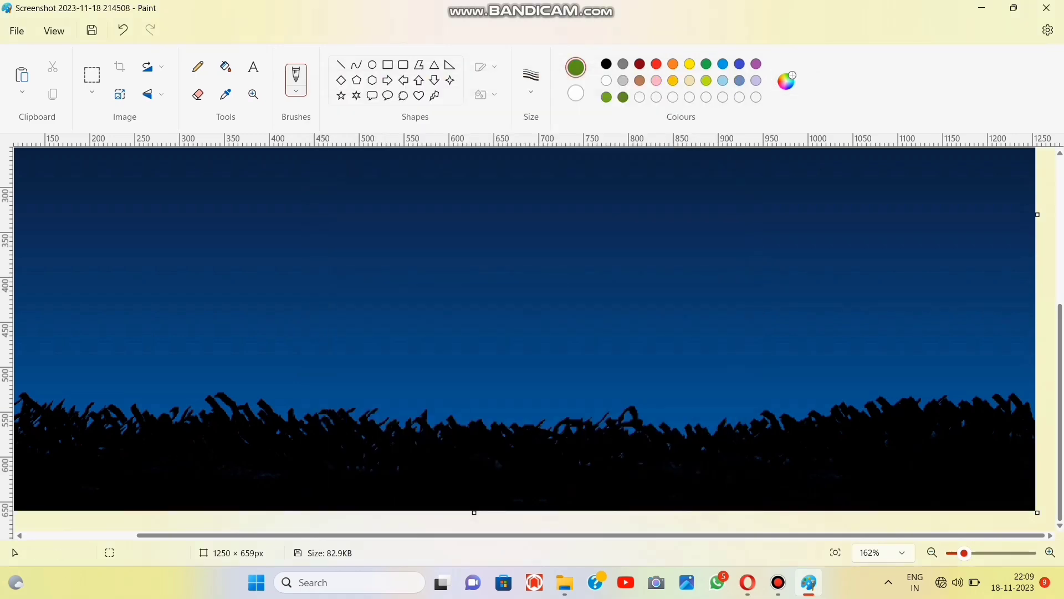
Paint a patch of dark green grass blades over the middle of the black ground with a different brush at its thinnest size
left_click(296, 91)
left_click(296, 338)
scroll(525, 333, "left", 3)
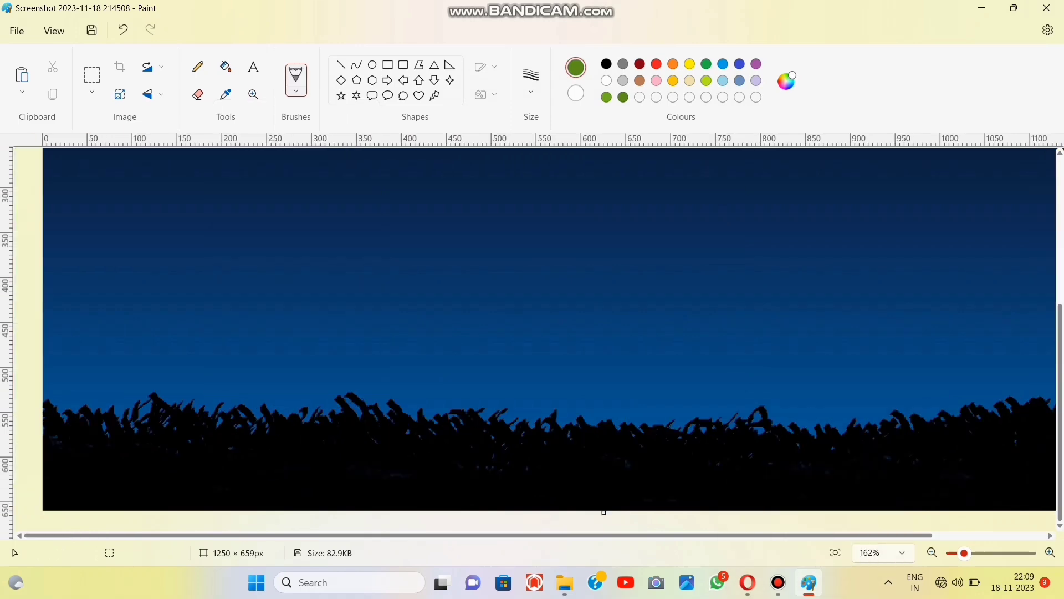
left_click(835, 552)
left_click(531, 81)
left_click(531, 117)
mouse_move(288, 477)
left_mouse_down()
mouse_move(272, 458)
mouse_move(305, 468)
mouse_move(277, 476)
mouse_move(315, 468)
mouse_move(333, 482)
left_mouse_up()
mouse_move(442, 476)
left_mouse_down()
mouse_move(430, 478)
mouse_move(483, 480)
mouse_move(453, 475)
mouse_move(422, 489)
left_mouse_up()
mouse_move(353, 476)
left_mouse_down()
mouse_move(327, 487)
mouse_move(390, 481)
mouse_move(284, 491)
mouse_move(373, 505)
mouse_move(324, 464)
mouse_move(412, 491)
left_mouse_up()
Mix progressively lighter custom greens and paint grass blades with them across the green patch, including its two ends
left_click(786, 81)
left_click_drag(579, 204, 579, 197)
left_click(435, 459)
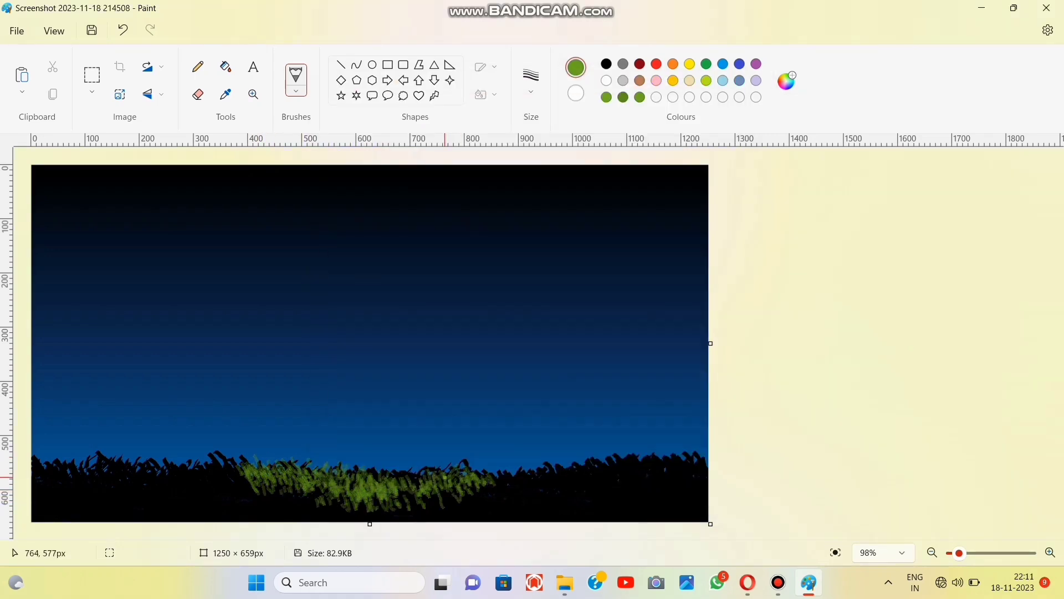
left_click(786, 82)
left_click(434, 459)
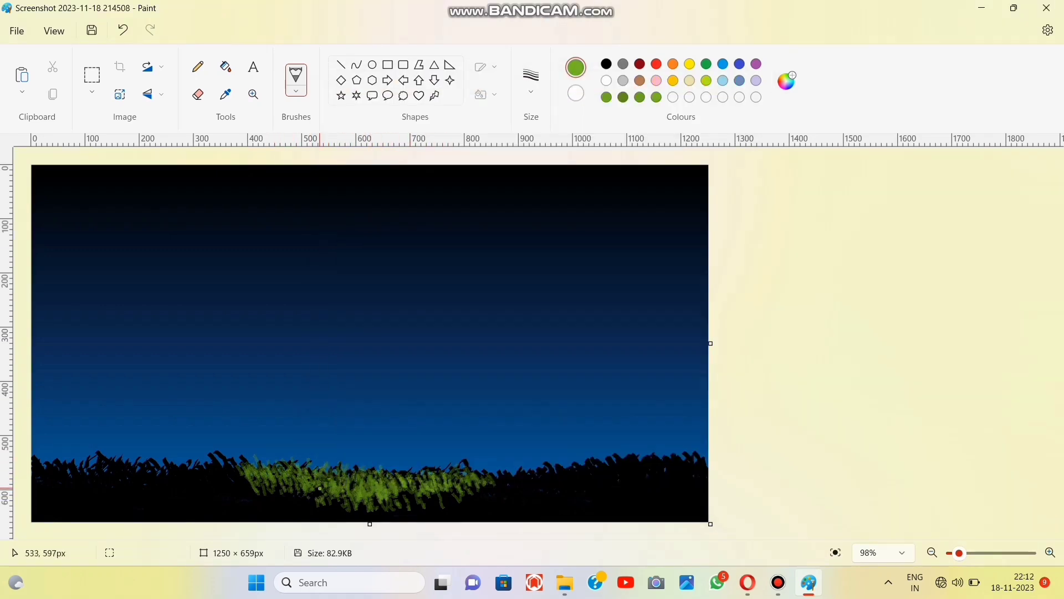
mouse_move(359, 475)
left_mouse_down()
mouse_move(260, 471)
mouse_move(407, 480)
mouse_move(349, 498)
mouse_move(261, 481)
left_mouse_up()
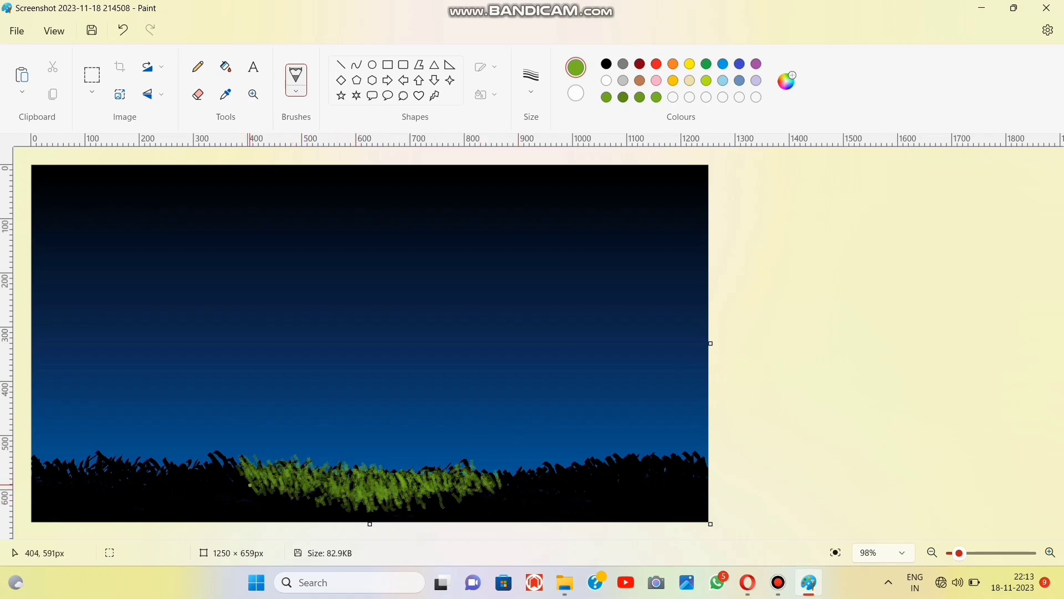
left_click_drag(487, 477, 500, 473)
left_click_drag(242, 481, 328, 470)
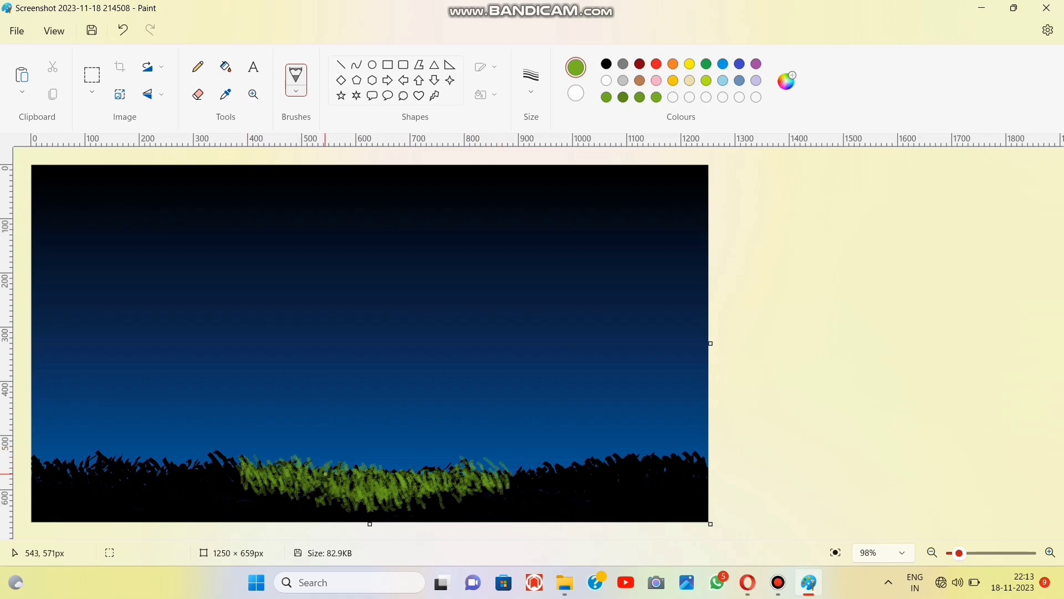
mouse_move(509, 457)
left_mouse_down()
mouse_move(480, 486)
mouse_move(488, 476)
mouse_move(403, 475)
mouse_move(445, 504)
left_mouse_up()
left_click(123, 30)
key("ctrl+z")
Add blades to the middle of the green patch, then mix a brighter custom green and paint highlights on its right half
left_click_drag(336, 480, 324, 497)
left_click(786, 81)
left_click(514, 161)
left_click(444, 492)
left_click_drag(456, 481, 497, 482)
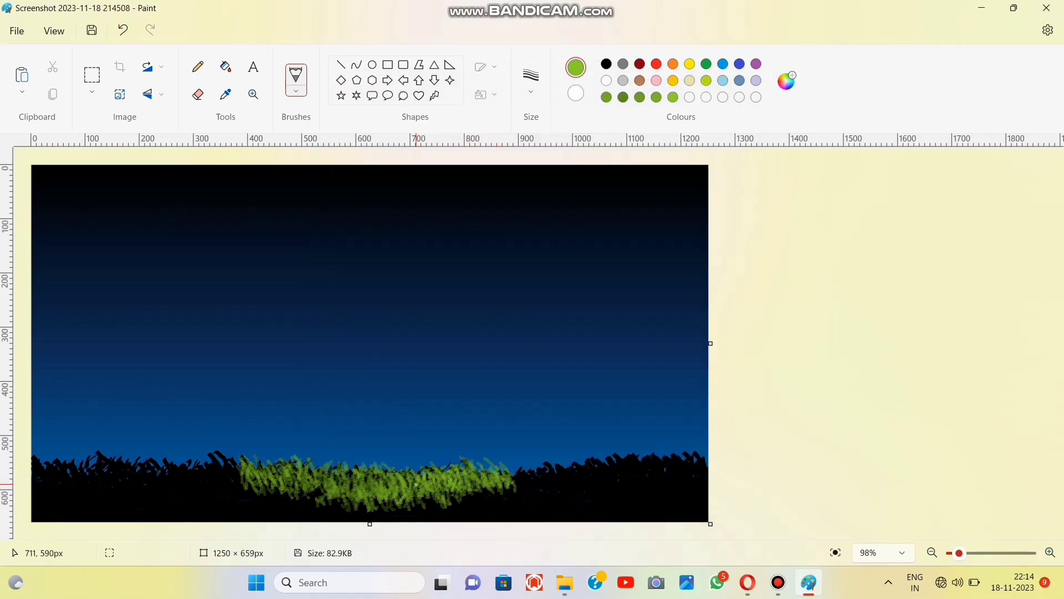
Mix an even lighter yellowish green and layer highlight blades over the middle of the green grass
left_click_drag(959, 552, 962, 553)
scroll(743, 347, "down", 3)
left_click(786, 82)
left_click(514, 155)
left_click(443, 493)
mouse_move(490, 451)
left_mouse_down()
mouse_move(360, 428)
mouse_move(427, 432)
left_mouse_up()
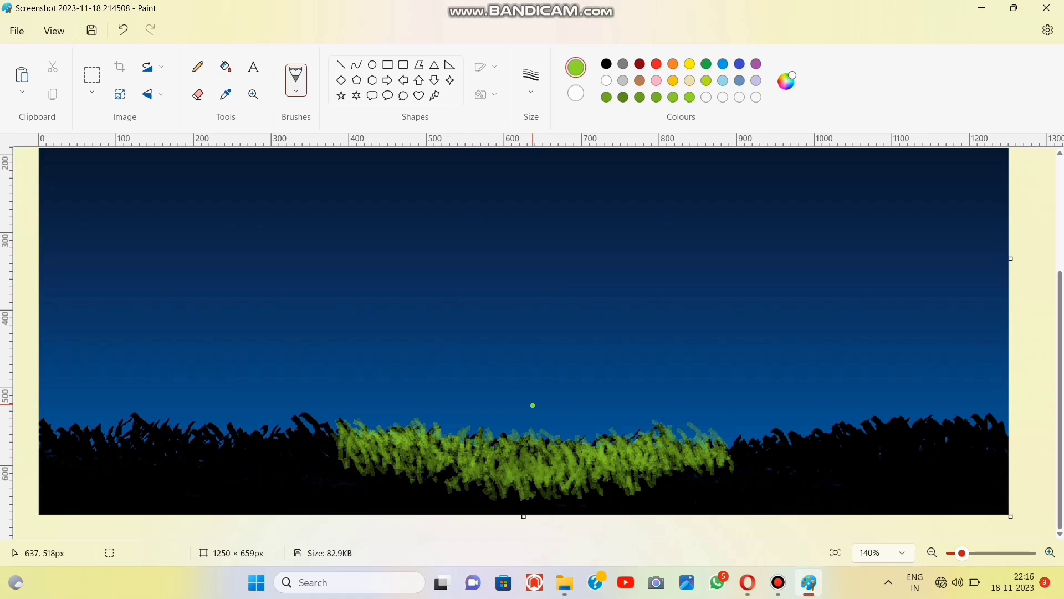
Define another custom green and paint many short grass blades throughout the patch and along its lower edge
left_click(785, 81)
left_click(429, 488)
left_click_drag(504, 496, 517, 510)
left_click_drag(715, 472, 723, 487)
left_click_drag(701, 469, 711, 498)
left_click_drag(691, 460, 704, 488)
left_click_drag(737, 460, 744, 486)
left_click_drag(701, 470, 711, 484)
mouse_move(666, 472)
left_mouse_down()
mouse_move(675, 496)
mouse_move(658, 495)
left_mouse_up()
mouse_move(637, 480)
left_mouse_down()
mouse_move(649, 499)
mouse_move(612, 503)
left_mouse_up()
left_click_drag(640, 459, 647, 470)
left_click_drag(565, 479, 575, 496)
left_click_drag(499, 466, 507, 484)
mouse_move(433, 474)
left_mouse_down()
mouse_move(445, 486)
mouse_move(405, 487)
left_mouse_up()
left_click_drag(339, 463, 357, 492)
mouse_move(367, 468)
left_mouse_down()
mouse_move(378, 487)
mouse_move(363, 511)
left_mouse_up()
left_click_drag(421, 472, 430, 502)
left_click_drag(468, 471, 485, 502)
mouse_move(526, 479)
left_mouse_down()
mouse_move(537, 501)
mouse_move(582, 505)
left_mouse_up()
left_click_drag(654, 478, 681, 509)
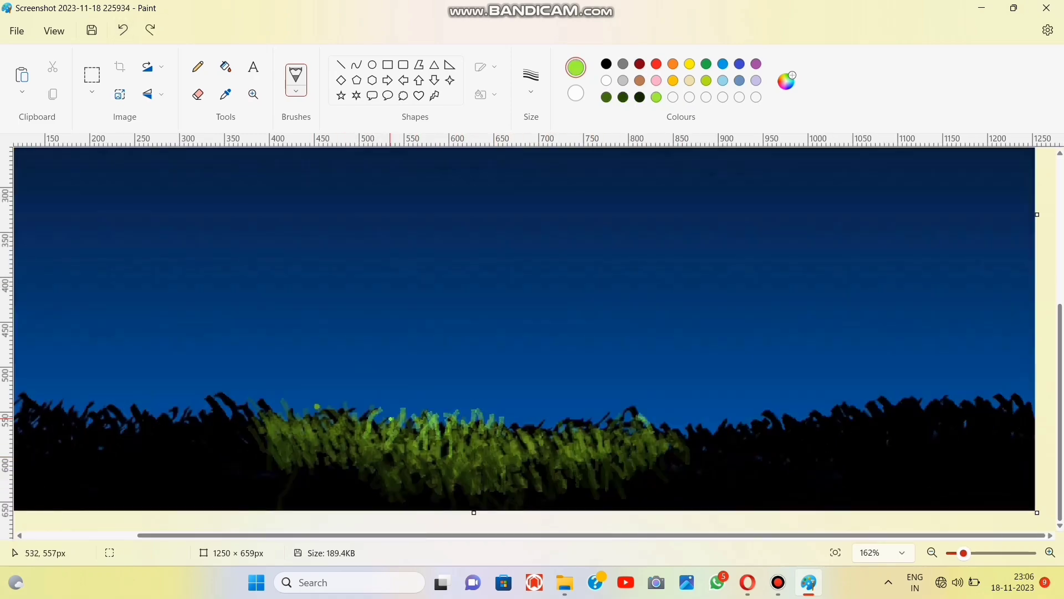
Paint bright green blades over the middle and upper edge of the green patch, undoing the misplaced strokes
mouse_move(368, 413)
left_mouse_down()
mouse_move(388, 440)
mouse_move(410, 443)
left_mouse_up()
mouse_move(407, 413)
left_mouse_down()
mouse_move(397, 430)
mouse_move(464, 394)
left_mouse_up()
left_click(123, 30)
mouse_move(526, 414)
left_mouse_down()
mouse_move(528, 455)
mouse_move(521, 445)
left_mouse_up()
left_click_drag(458, 395, 431, 443)
mouse_move(461, 404)
left_mouse_down()
mouse_move(434, 452)
mouse_move(443, 457)
left_mouse_up()
left_click_drag(401, 398, 415, 424)
left_click_drag(517, 400, 538, 443)
left_click_drag(546, 411, 554, 451)
left_click_drag(586, 420, 592, 434)
left_click_drag(560, 412, 570, 433)
left_click_drag(493, 416, 494, 433)
left_click_drag(477, 413, 478, 438)
left_click_drag(469, 415, 468, 444)
left_click_drag(500, 400, 517, 438)
mouse_move(487, 403)
left_mouse_down()
mouse_move(503, 438)
mouse_move(432, 439)
mouse_move(456, 429)
mouse_move(446, 431)
left_mouse_up()
key("ctrl+z")
Layer more bright green blades across the full width of the green patch, from its middle to both ends
left_click_drag(454, 395, 435, 442)
left_click_drag(442, 395, 428, 451)
mouse_move(498, 400)
left_mouse_down()
mouse_move(510, 429)
mouse_move(537, 442)
left_mouse_up()
mouse_move(546, 411)
left_mouse_down()
mouse_move(556, 434)
mouse_move(591, 444)
left_mouse_up()
left_click_drag(461, 401, 442, 445)
left_click_drag(421, 410, 415, 442)
left_click_drag(401, 423, 410, 450)
mouse_move(378, 424)
left_mouse_down()
mouse_move(381, 455)
mouse_move(359, 426)
left_mouse_up()
left_click_drag(334, 417, 355, 438)
left_click_drag(319, 420, 324, 435)
left_click_drag(278, 428, 331, 439)
left_click_drag(583, 413, 597, 427)
mouse_move(602, 422)
left_mouse_down()
mouse_move(613, 437)
mouse_move(680, 443)
left_mouse_up()
mouse_move(633, 424)
left_mouse_down()
mouse_move(642, 444)
mouse_move(616, 448)
left_mouse_up()
Paint long curved bright green blades arching above the patch's upper edge and shorter ones towards its ends
left_click_drag(555, 426, 561, 443)
left_click_drag(506, 420, 518, 438)
left_click_drag(487, 399, 502, 418)
left_click_drag(470, 407, 462, 436)
mouse_move(453, 384)
left_mouse_down()
mouse_move(410, 424)
mouse_move(421, 427)
left_mouse_up()
left_click_drag(477, 388, 543, 428)
left_click_drag(543, 405, 566, 431)
left_click_drag(563, 406, 591, 429)
left_click_drag(589, 410, 609, 436)
mouse_move(401, 397)
left_mouse_down()
mouse_move(383, 425)
mouse_move(366, 427)
left_mouse_up()
left_click_drag(353, 402, 332, 426)
left_click_drag(269, 402, 280, 427)
Mix a darker green and paint short blades along the lower part of the green patch
left_click(786, 81)
left_click_drag(580, 142, 580, 187)
left_click(434, 458)
left_click_drag(590, 433, 603, 457)
left_click_drag(537, 439, 545, 460)
left_click_drag(426, 449, 439, 460)
mouse_move(395, 441)
left_mouse_down()
mouse_move(406, 462)
mouse_move(376, 460)
left_mouse_up()
left_click_drag(332, 436, 341, 444)
left_click_drag(275, 432, 284, 447)
Darken the custom green a little more and add short blades through the lower half of the patch
left_click(785, 81)
left_click_drag(580, 187, 579, 199)
left_click(433, 459)
mouse_move(674, 438)
left_mouse_down()
mouse_move(686, 453)
mouse_move(632, 465)
left_mouse_up()
left_click_drag(497, 437, 501, 455)
left_click_drag(455, 442, 467, 456)
left_click_drag(419, 439, 435, 460)
left_click_drag(382, 430, 393, 441)
left_click_drag(338, 434, 352, 450)
Define two still darker greens and shade the patch's lower right end with short blades
left_click(786, 81)
left_click_drag(579, 200, 580, 221)
left_click(434, 459)
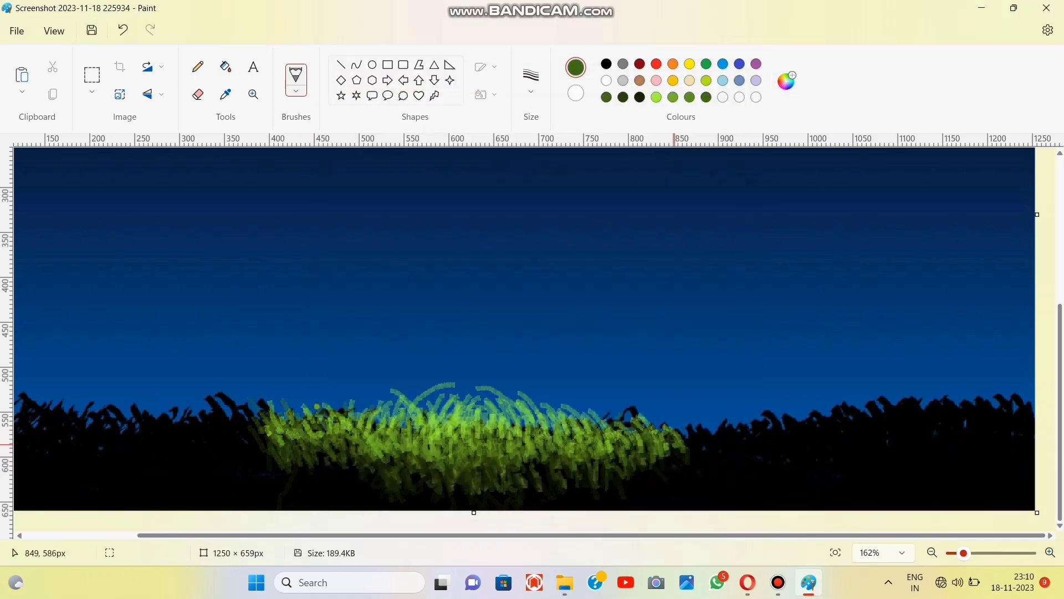
left_click(786, 81)
left_click(426, 474)
left_click_drag(687, 450, 688, 467)
left_click_drag(673, 459, 662, 472)
Mix a bright green and paint highlight blades along the patch's upper right edge
left_click(786, 81)
left_click_drag(578, 261, 578, 131)
left_click(434, 459)
mouse_move(610, 431)
left_mouse_down()
mouse_move(624, 416)
mouse_move(639, 425)
left_mouse_up()
mouse_move(658, 422)
left_mouse_down()
mouse_move(674, 442)
mouse_move(692, 430)
left_mouse_up()
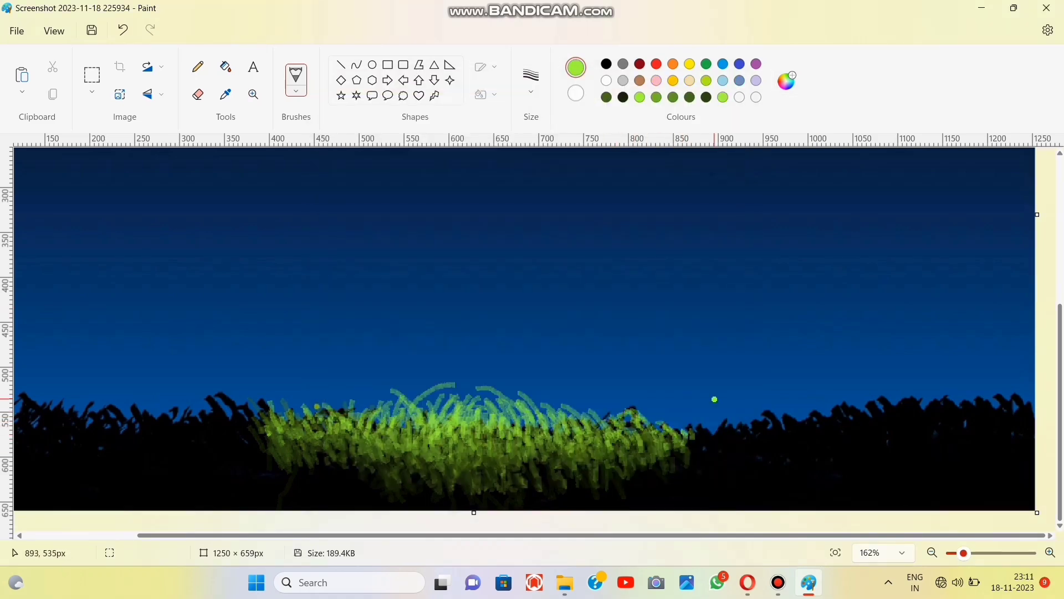
Mix a very dark green and shade the lower edge of the grass patch with it
scroll(596, 488, "down", 3)
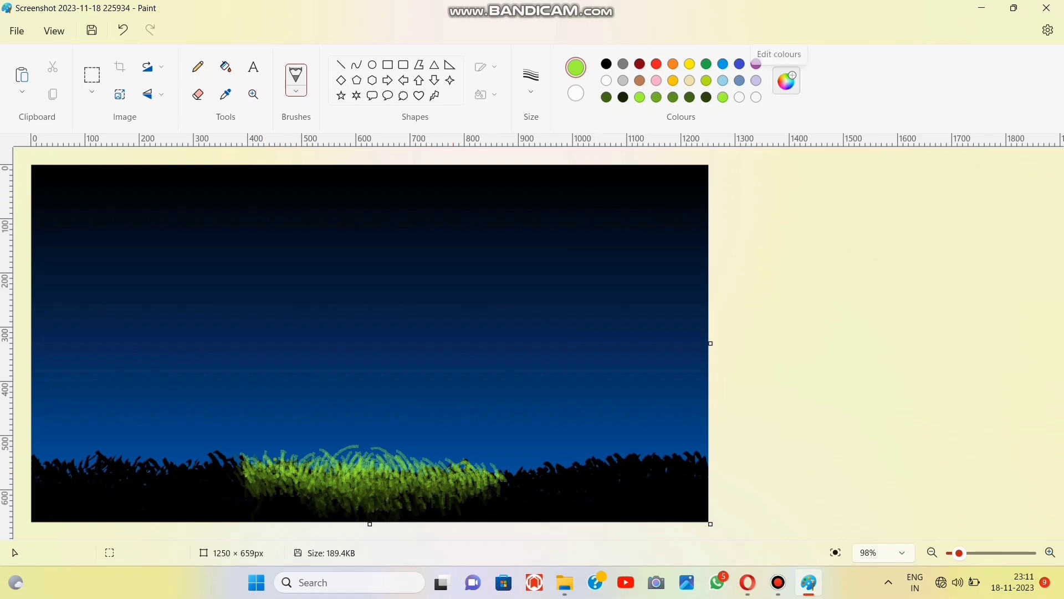
left_click(786, 81)
left_click(434, 457)
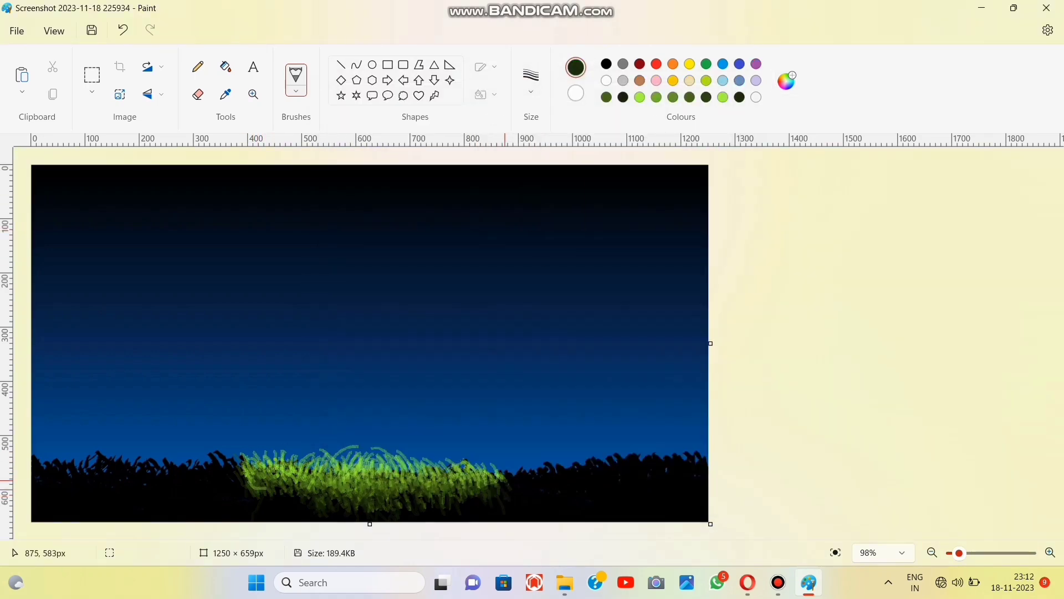
left_click_drag(386, 514, 297, 481)
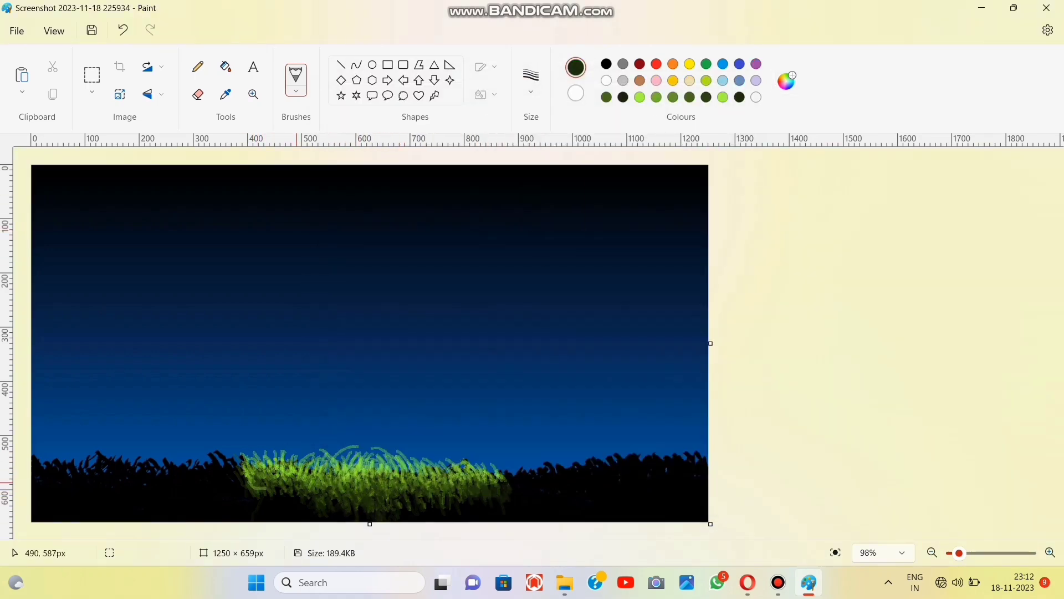
Mix a lighter green and paint blades over the right half of the grass patch
left_click(786, 81)
left_click_drag(580, 269, 580, 158)
left_click(435, 458)
left_click_drag(494, 485, 379, 477)
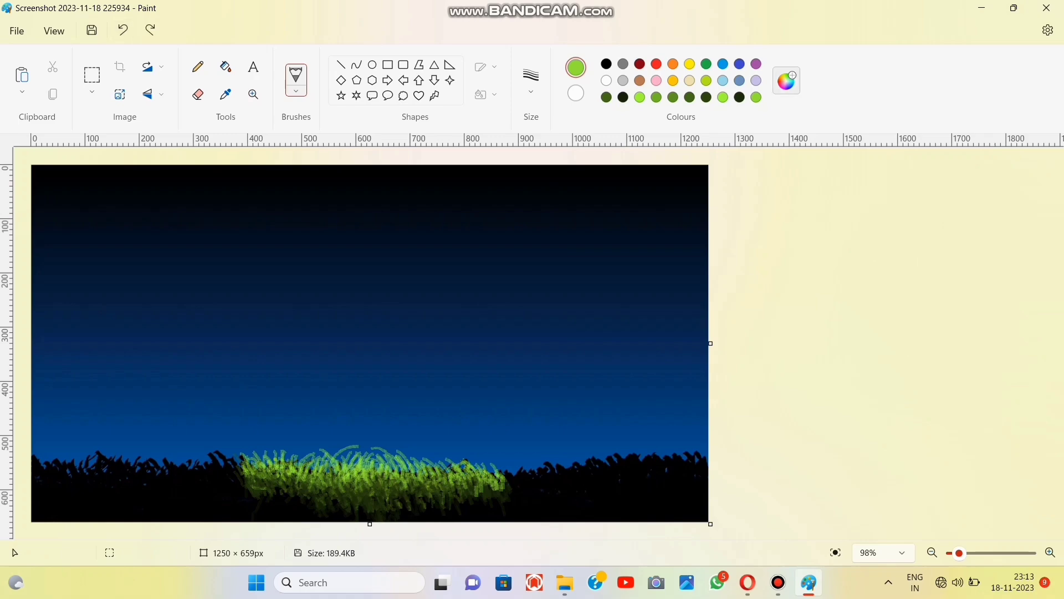
Mix a dark green and paint shadow blades from the patch's right end across its lower middle
left_click(786, 81)
left_click_drag(579, 157, 579, 253)
left_click(434, 459)
left_click_drag(517, 486, 324, 482)
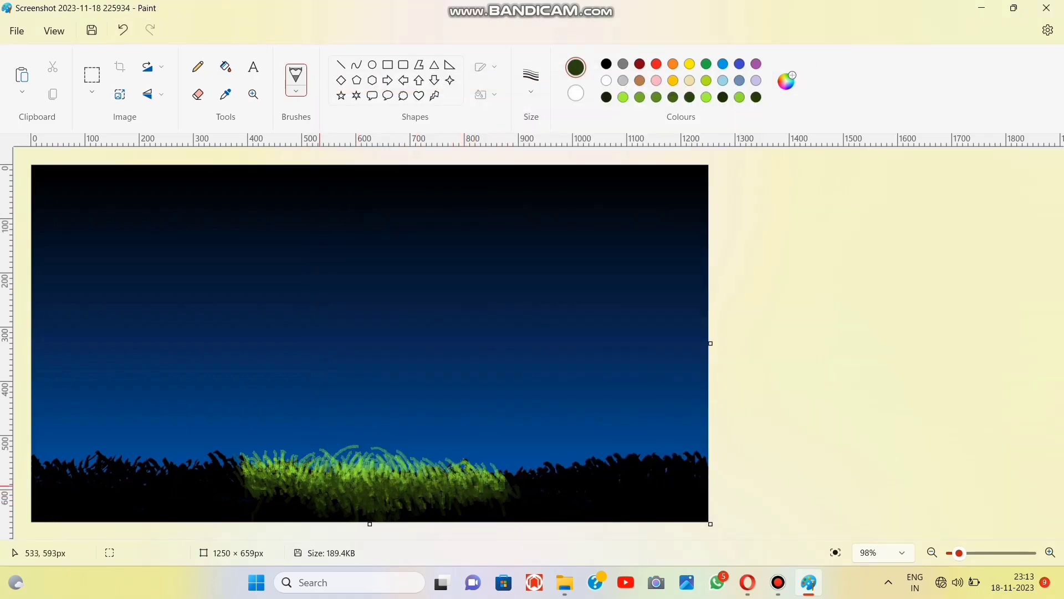
Mix a bright green and paint long blades along the upper edge of the patch, towards both ends
left_click(786, 80)
left_click_drag(579, 253, 579, 148)
left_click(434, 458)
mouse_move(292, 476)
left_mouse_down()
mouse_move(307, 471)
mouse_move(288, 467)
mouse_move(497, 463)
mouse_move(378, 449)
mouse_move(261, 456)
left_mouse_up()
mouse_move(446, 459)
left_mouse_down()
mouse_move(346, 446)
mouse_move(369, 474)
mouse_move(333, 476)
mouse_move(415, 494)
mouse_move(497, 481)
mouse_move(535, 462)
left_mouse_up()
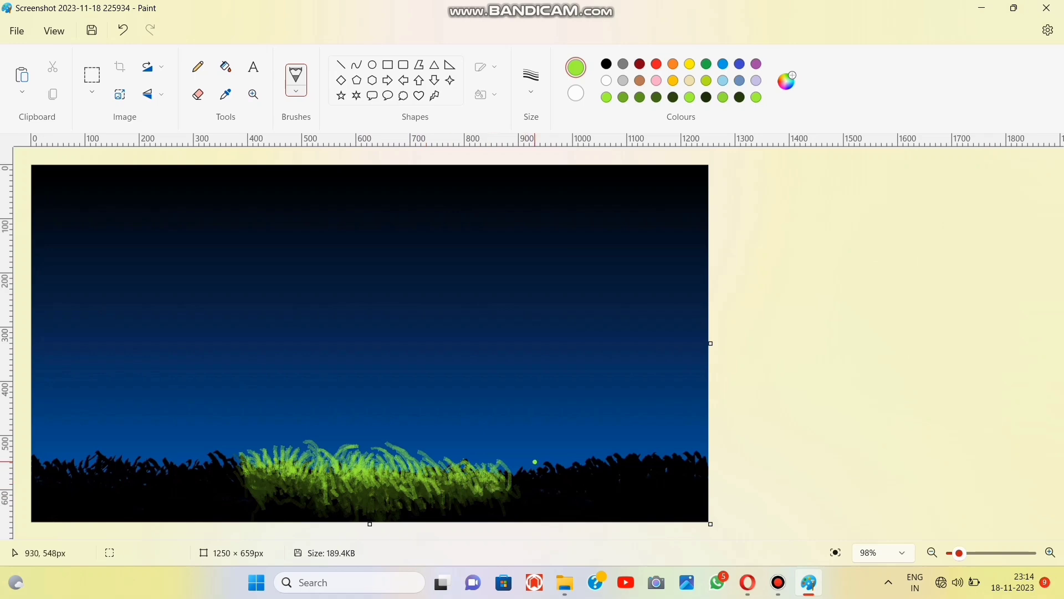
Define further greens, ending with a medium green, and extend the grass patch with blades beyond its left end
left_click(786, 81)
left_click(435, 456)
left_click(786, 80)
left_click(435, 457)
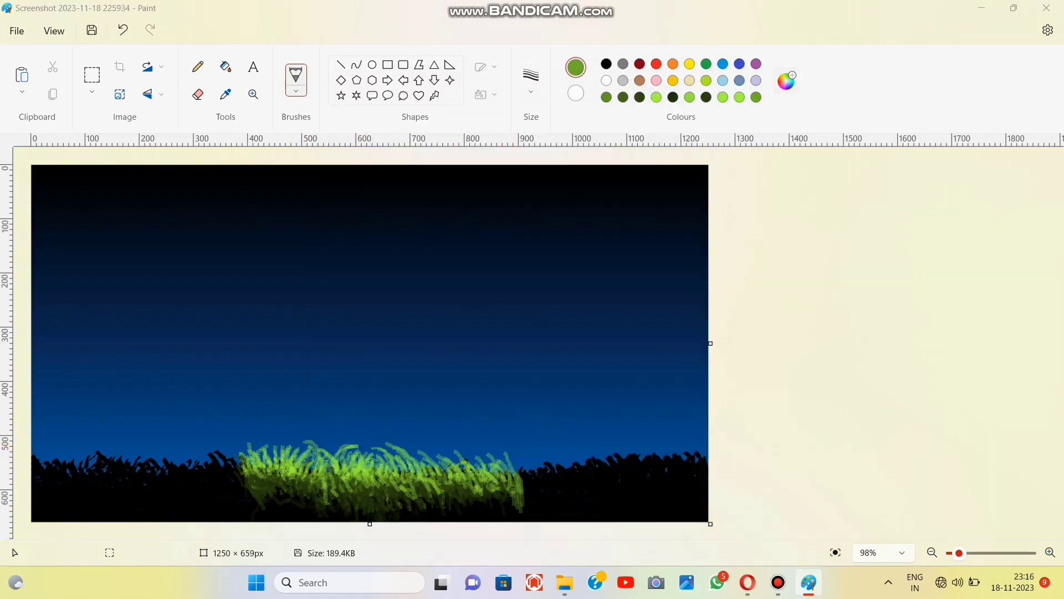
left_click(786, 80)
left_click(397, 469)
left_click_drag(254, 467, 216, 476)
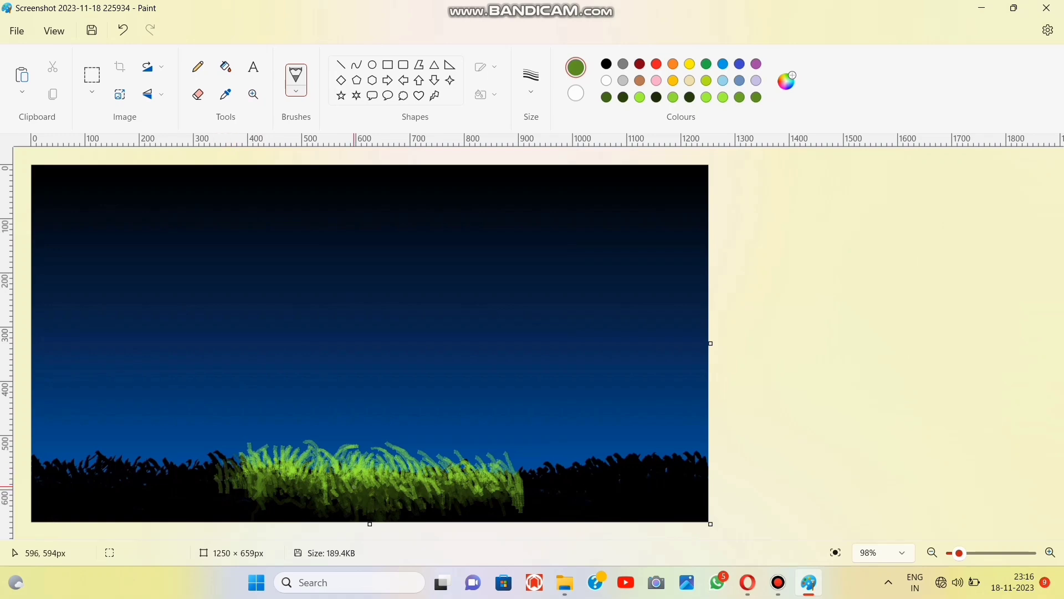
Extend the grass past its right end with medium green blades and fill in the lower middle of the patch
left_click_drag(521, 494, 536, 500)
left_click_drag(454, 478, 439, 490)
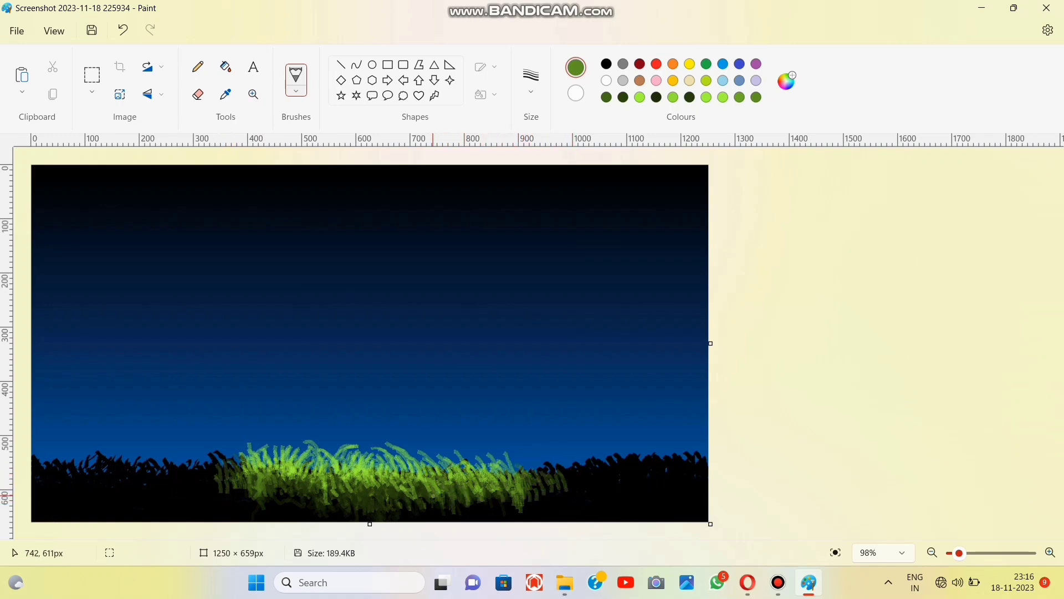
mouse_move(323, 483)
left_mouse_down()
mouse_move(278, 492)
mouse_move(382, 497)
left_mouse_up()
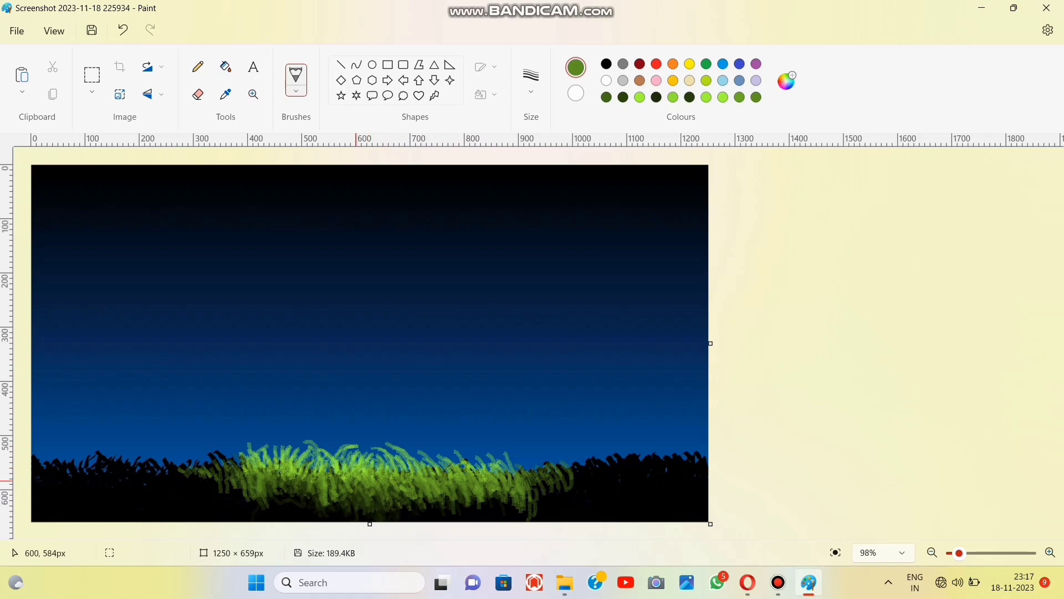
Mix a slightly lighter medium green and paint blades over the right end and left half of the grass
left_click(785, 81)
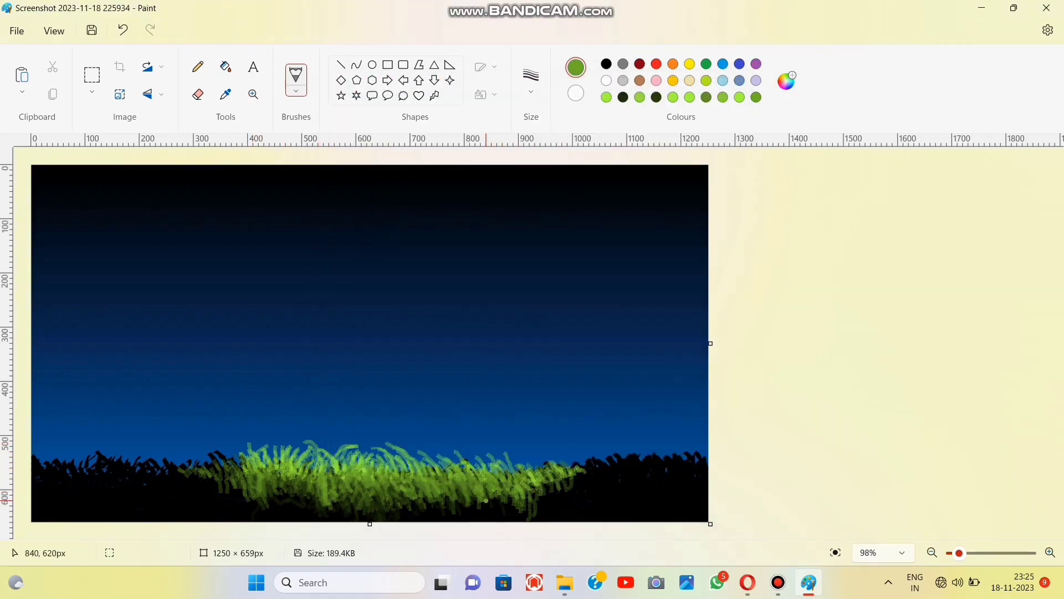
left_click_drag(487, 502, 549, 465)
left_click_drag(240, 462, 320, 480)
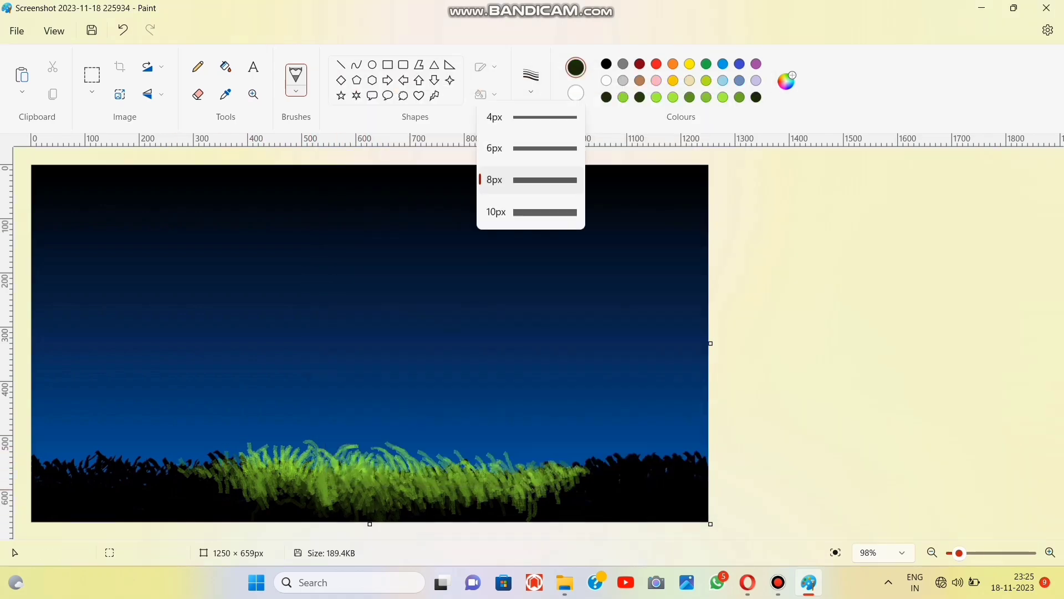
Use the 8px size and very dark green to paint shadow blades beneath the left and right parts of the grass
left_click(527, 178)
left_click_drag(335, 501, 243, 494)
left_click_drag(536, 513, 579, 490)
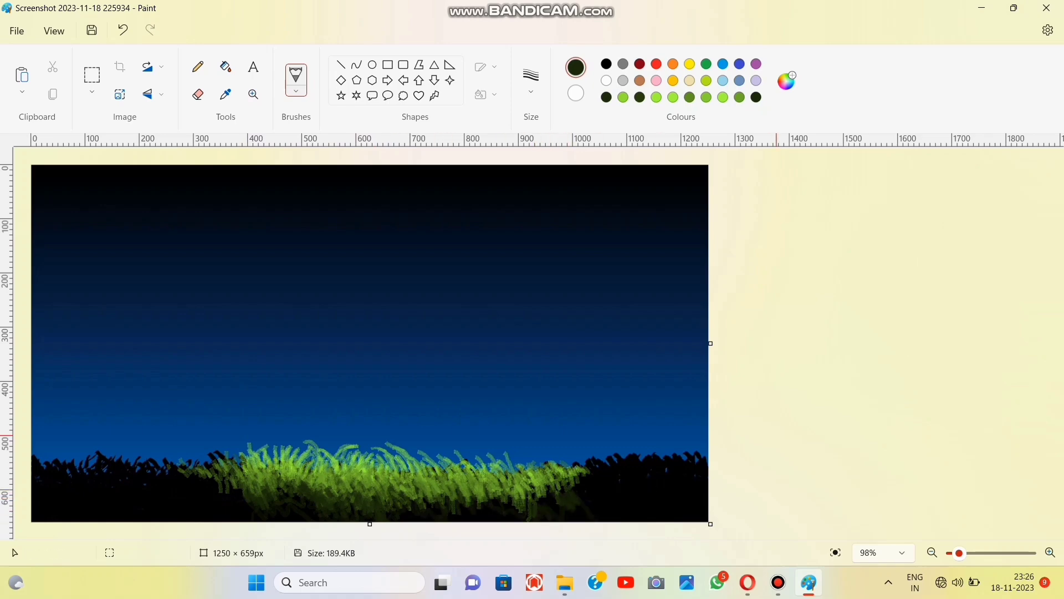
Mix a moderately dark green and paint a few blades at the outermost left and right tips of the grass
left_click(785, 82)
mouse_move(580, 278)
left_mouse_down()
mouse_move(579, 192)
mouse_move(579, 223)
left_mouse_up()
left_click(434, 460)
left_click_drag(578, 477, 588, 463)
left_click_drag(177, 471, 171, 464)
Mix a brighter green and add highlight blades along the upper edge of the grass's right half
left_click(786, 82)
left_click_drag(579, 223, 579, 172)
left_click(434, 459)
left_click_drag(552, 472, 537, 464)
mouse_move(516, 489)
left_mouse_down()
mouse_move(506, 452)
mouse_move(524, 451)
left_mouse_up()
left_click_drag(433, 467, 418, 444)
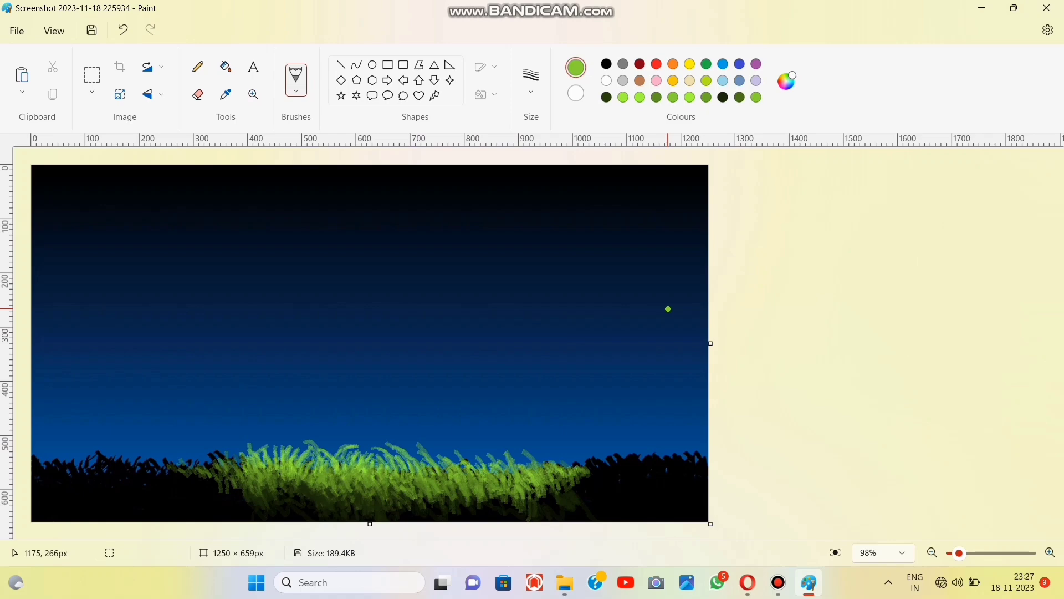
left_click(786, 81)
left_click_drag(579, 215, 580, 282)
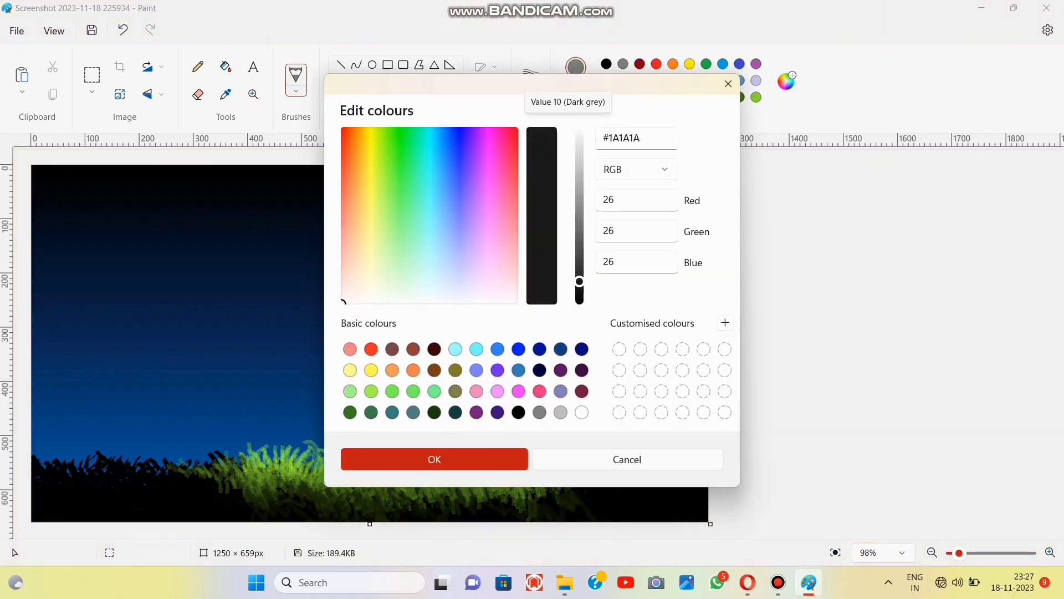
left_click(627, 458)
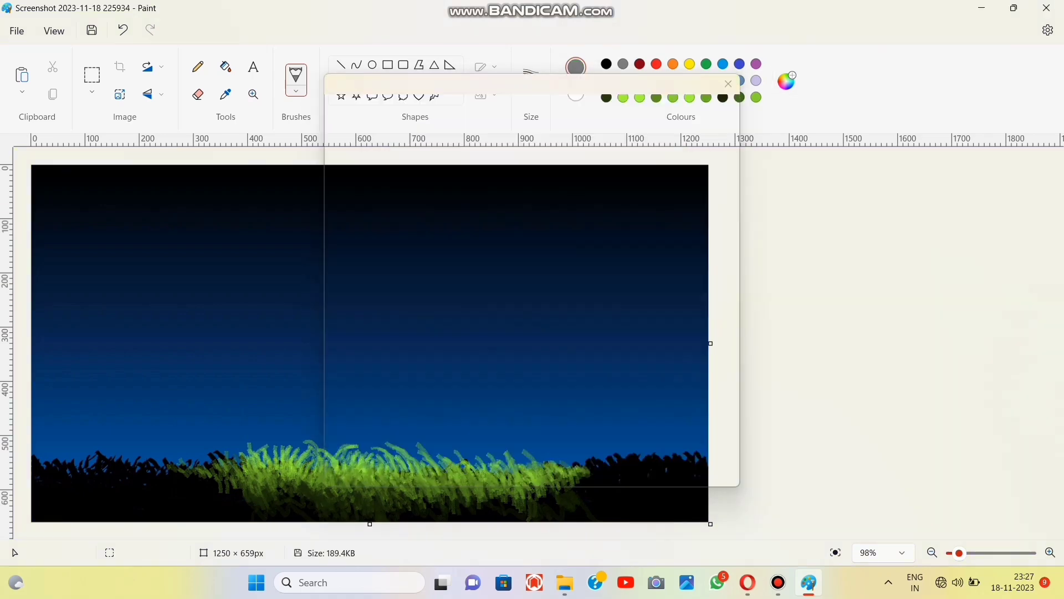
Set a light grey colour and draw straight lines forming a tilted, open-bottomed box outline rising from the grass
left_click(786, 82)
left_click_drag(579, 216, 579, 252)
left_click(513, 459)
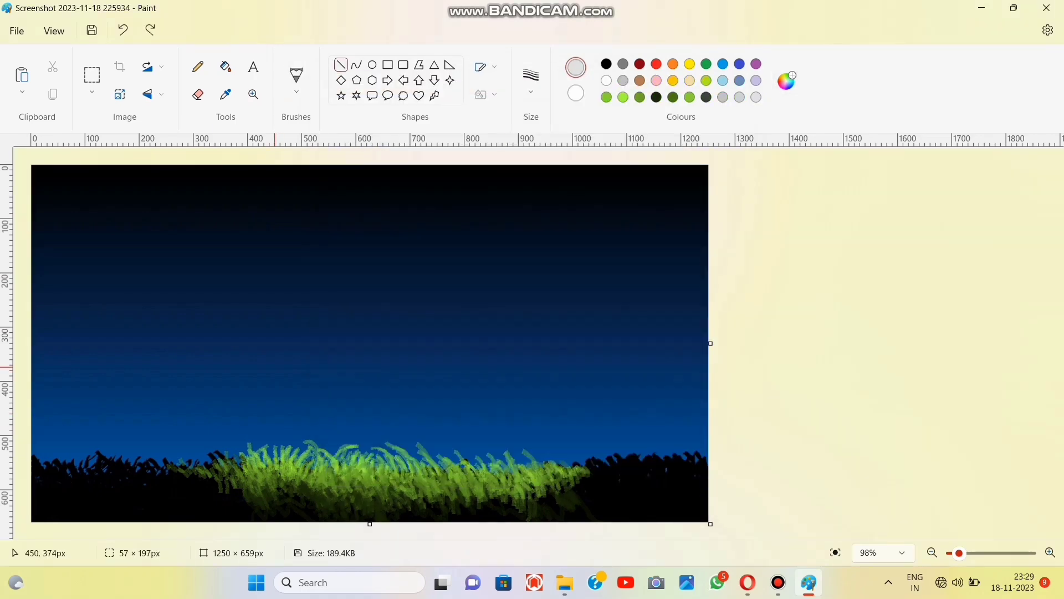
mouse_move(268, 359)
left_mouse_down()
mouse_move(297, 451)
mouse_move(298, 417)
left_mouse_up()
left_click_drag(276, 343, 278, 335)
left_click_drag(395, 333, 434, 470)
left_click_drag(395, 333, 402, 351)
left_click_drag(422, 420, 431, 419)
mouse_move(411, 349)
left_mouse_down()
mouse_move(423, 352)
mouse_move(412, 334)
left_mouse_up()
left_click_drag(277, 334, 411, 334)
Draw two shorter horizontal light grey lines above the outline's top edge
mouse_move(293, 305)
left_mouse_down()
mouse_move(386, 305)
mouse_move(390, 319)
left_mouse_up()
left_click_drag(294, 319, 290, 319)
left_click(753, 292)
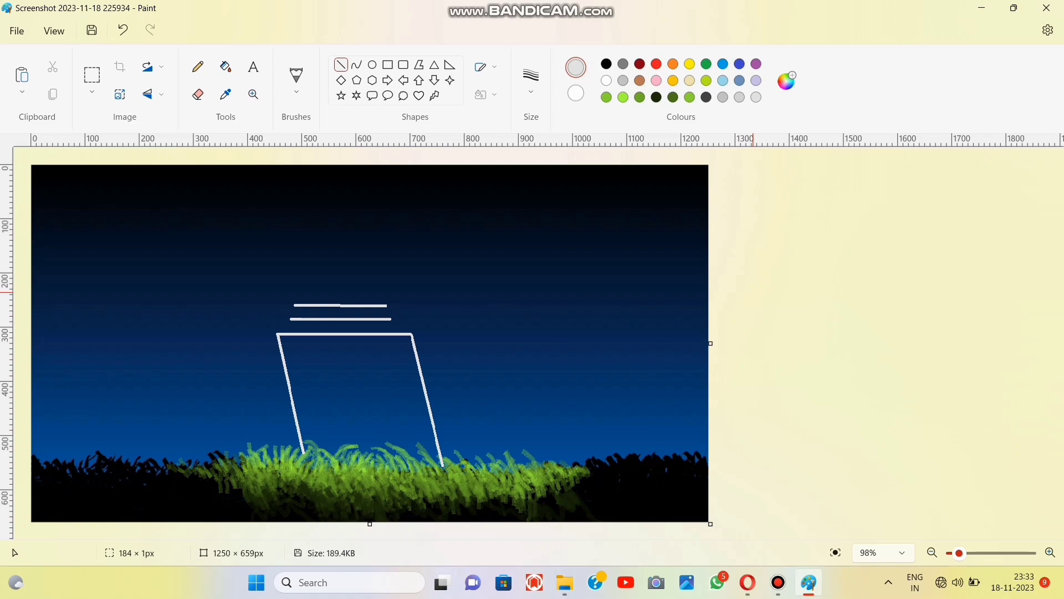
Choose a textured brush and thicken the outline's top edge with light grey strokes, undoing the uneven ones
left_click_drag(959, 552, 972, 552)
scroll(665, 332, "down", 1)
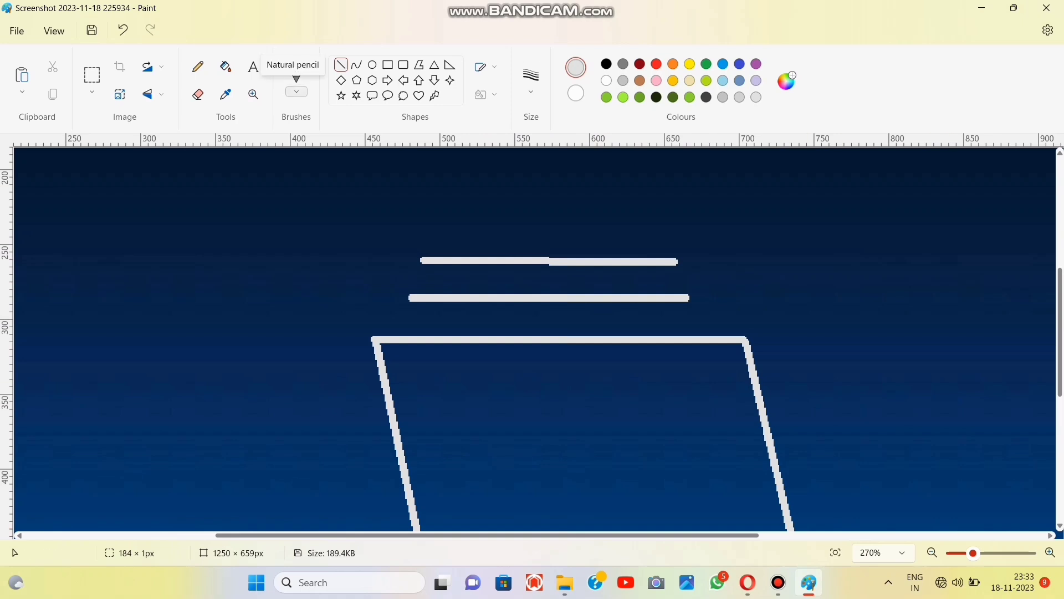
left_click(296, 91)
left_click(296, 338)
scroll(341, 280, "down", 1)
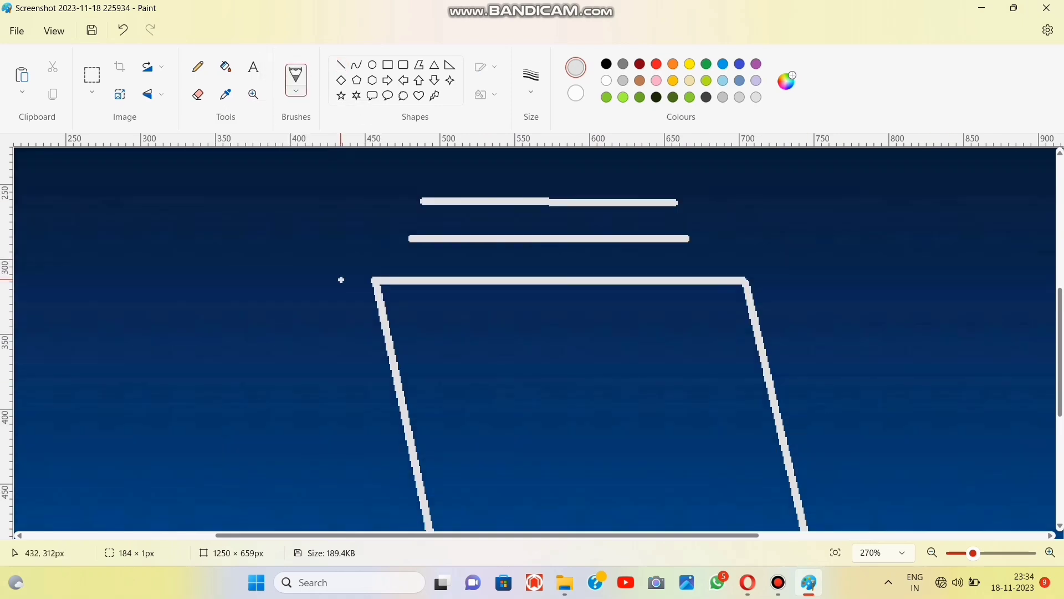
mouse_move(377, 284)
left_mouse_down()
mouse_move(468, 278)
mouse_move(504, 202)
mouse_move(504, 285)
mouse_move(686, 287)
mouse_move(717, 272)
mouse_move(627, 272)
left_mouse_up()
left_click(123, 30)
left_click(123, 30)
mouse_move(739, 287)
left_mouse_down()
mouse_move(699, 285)
mouse_move(726, 276)
mouse_move(678, 290)
mouse_move(593, 281)
mouse_move(655, 273)
mouse_move(576, 286)
mouse_move(621, 289)
left_mouse_up()
left_click_drag(384, 279, 488, 278)
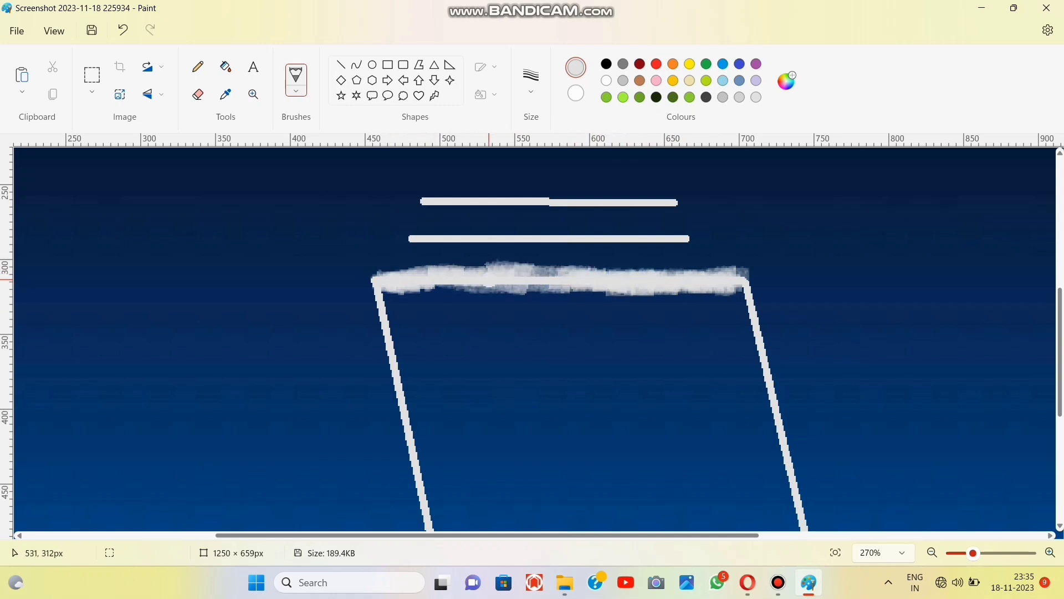
key("ctrl+z")
Repaint the middle of the outline's top edge and thicken its left side down to the grass in light grey
mouse_move(576, 280)
left_mouse_down()
mouse_move(491, 286)
mouse_move(388, 272)
mouse_move(391, 324)
left_mouse_up()
scroll(428, 189, "down", 2)
left_click_drag(378, 167, 423, 321)
scroll(423, 321, "down", 2)
mouse_move(402, 183)
left_mouse_down()
mouse_move(444, 375)
mouse_move(445, 363)
left_mouse_up()
scroll(442, 383, "up", 3)
left_click_drag(431, 433, 438, 491)
Thicken the outline's right side with light grey brush strokes and undo the last stroke
mouse_move(743, 233)
left_mouse_down()
mouse_move(786, 370)
mouse_move(777, 258)
mouse_move(831, 441)
left_mouse_up()
scroll(812, 323, "down", 2)
scroll(834, 387, "down", 2)
key("ctrl+z")
Thicken the two short horizontal lines above the outline with the light grey textured brush
scroll(737, 307, "up", 10)
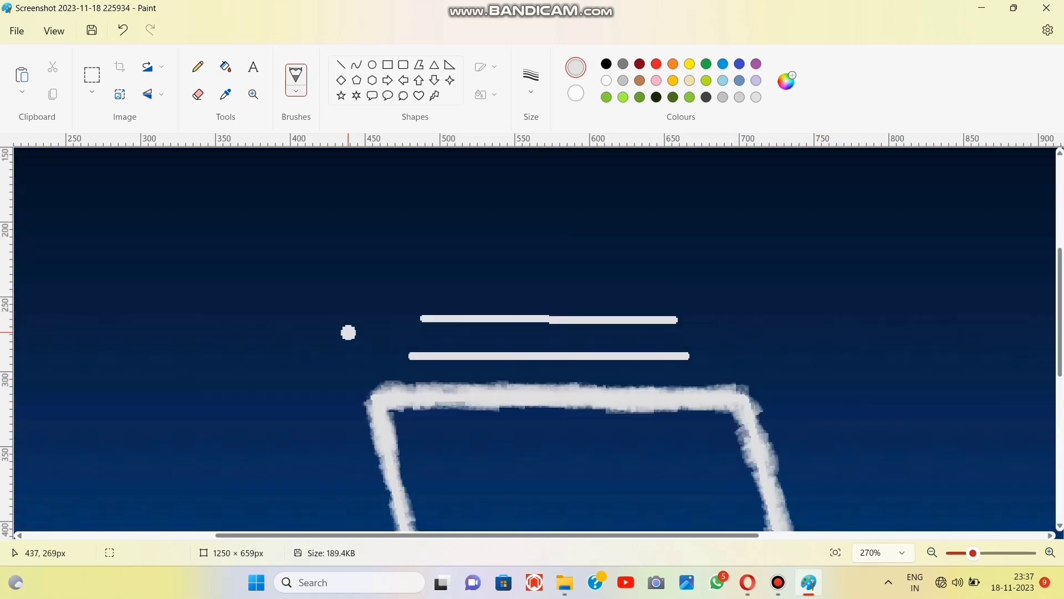
left_click_drag(416, 321, 680, 324)
mouse_move(403, 358)
left_mouse_down()
mouse_move(690, 358)
mouse_move(569, 342)
left_mouse_up()
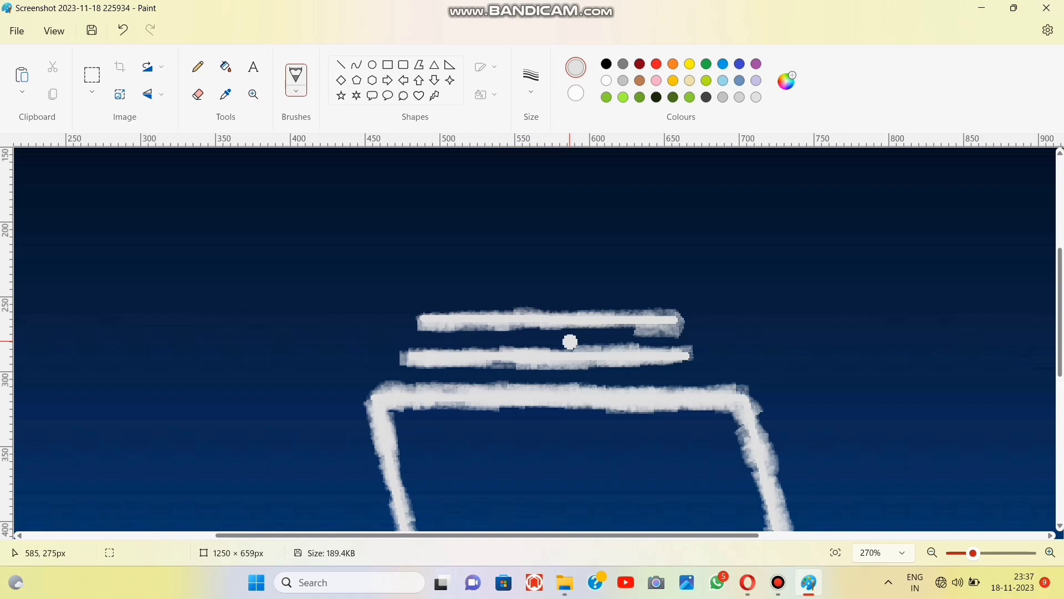
Paint diagonal light grey reflection strokes inside the outline, with several overlapping strokes along its left side and three separate streaks across the middle
scroll(569, 342, "down", 6)
mouse_move(409, 183)
left_mouse_down()
mouse_move(534, 180)
mouse_move(419, 256)
mouse_move(446, 377)
left_mouse_up()
mouse_move(460, 227)
left_mouse_down()
mouse_move(480, 326)
mouse_move(513, 373)
mouse_move(516, 447)
left_mouse_up()
mouse_move(428, 282)
left_mouse_down()
mouse_move(430, 358)
mouse_move(454, 425)
left_mouse_up()
mouse_move(557, 285)
left_mouse_down()
mouse_move(568, 273)
mouse_move(620, 431)
left_mouse_up()
left_click_drag(632, 253, 688, 347)
mouse_move(623, 417)
left_mouse_down()
mouse_move(634, 446)
mouse_move(622, 446)
left_mouse_up()
left_click_drag(632, 250, 610, 215)
left_click_drag(672, 322, 688, 355)
left_click_drag(622, 447, 647, 479)
left_click_drag(502, 369, 530, 445)
left_click_drag(407, 213, 462, 369)
left_click_drag(431, 313, 465, 452)
left_click_drag(452, 363, 475, 391)
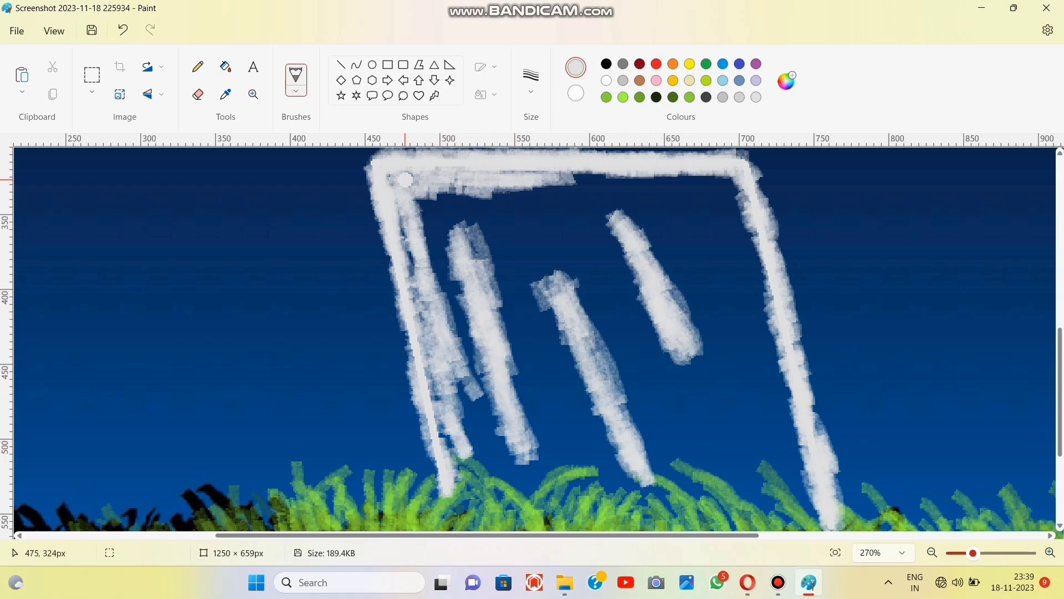
Add light grey textured strokes beneath the outline's top edge and between the short horizontal lines above it
left_click_drag(404, 183, 491, 192)
left_click_drag(577, 177, 632, 177)
scroll(662, 404, "up", 4)
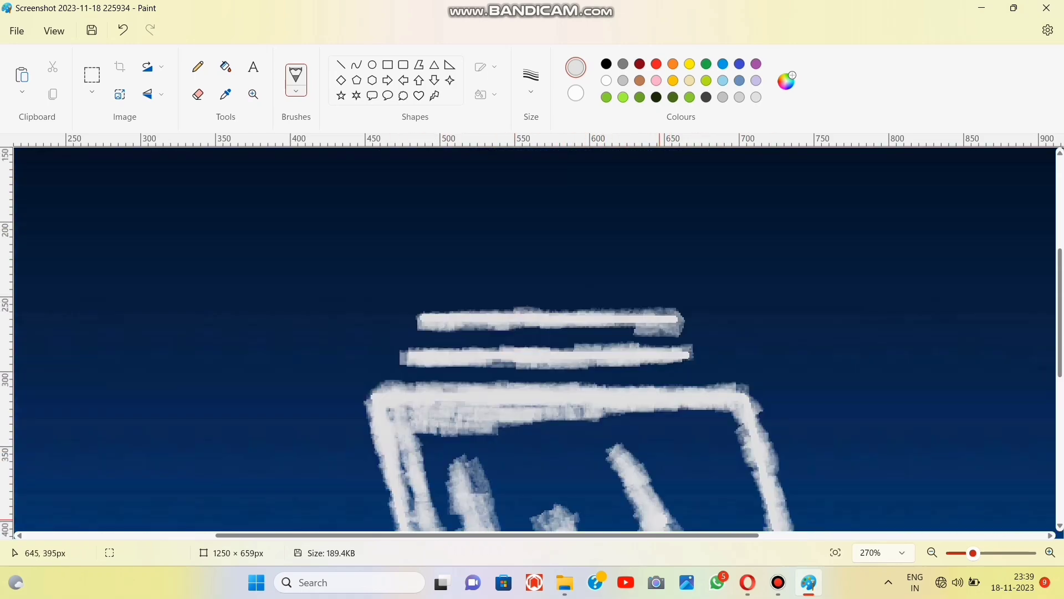
mouse_move(447, 347)
left_mouse_down()
mouse_move(428, 332)
mouse_move(409, 382)
mouse_move(551, 370)
left_mouse_up()
scroll(670, 349, "down", 3)
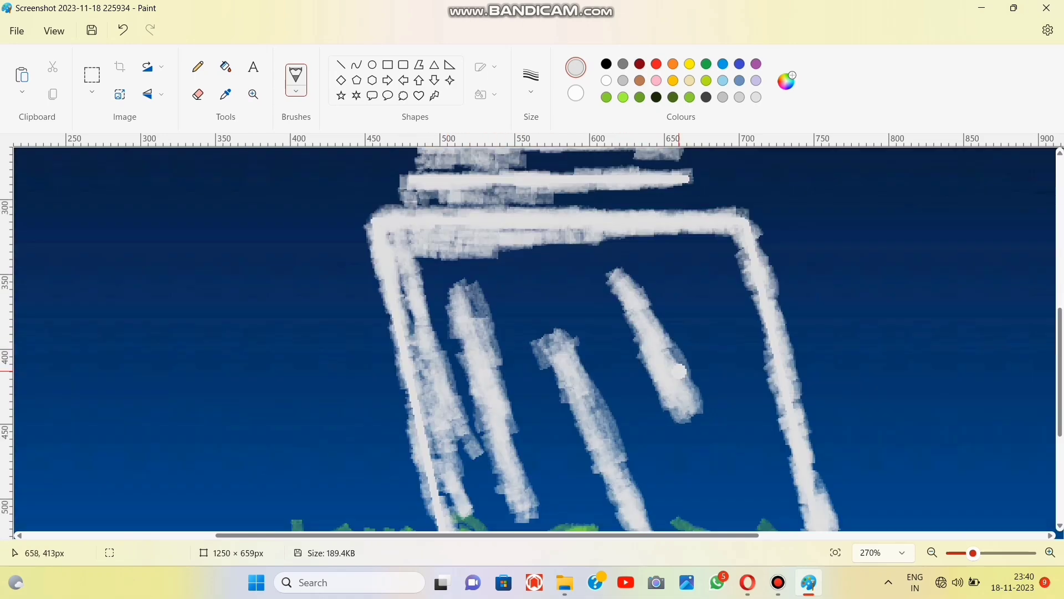
Sample the dark blue sky and thin the inner side of the outline's top and right edges, undoing the uneven stroke
left_click(225, 94)
left_click(756, 335)
mouse_move(718, 229)
left_mouse_down()
mouse_move(393, 254)
mouse_move(673, 224)
left_mouse_up()
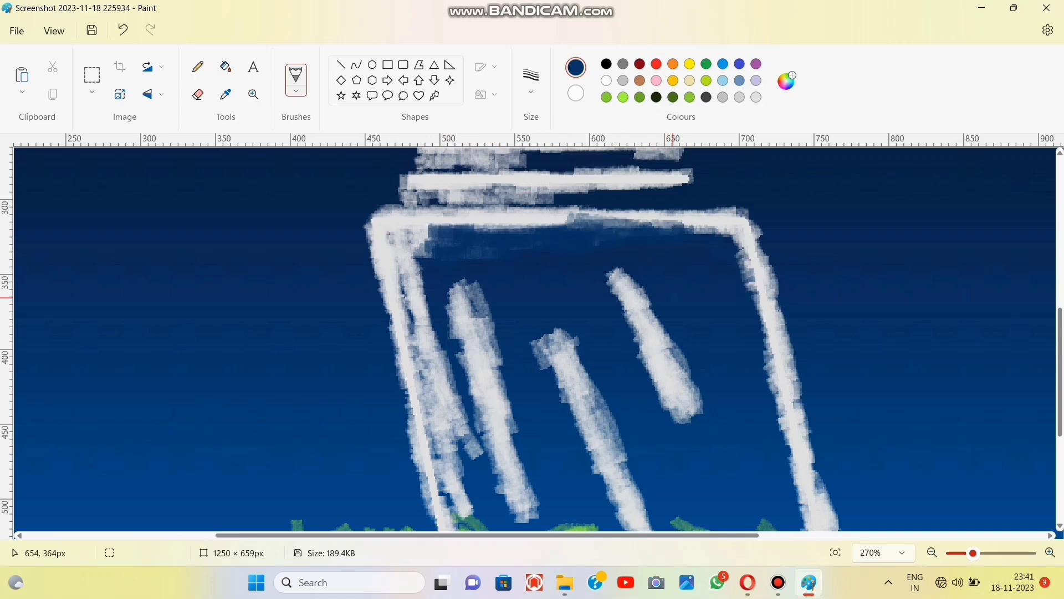
key("ctrl+z")
mouse_move(495, 248)
left_mouse_down()
mouse_move(486, 244)
mouse_move(718, 234)
mouse_move(488, 233)
mouse_move(486, 251)
left_mouse_up()
mouse_move(669, 222)
left_mouse_down()
mouse_move(752, 269)
mouse_move(682, 235)
mouse_move(524, 230)
mouse_move(411, 246)
mouse_move(416, 280)
left_mouse_up()
left_click_drag(742, 255, 767, 358)
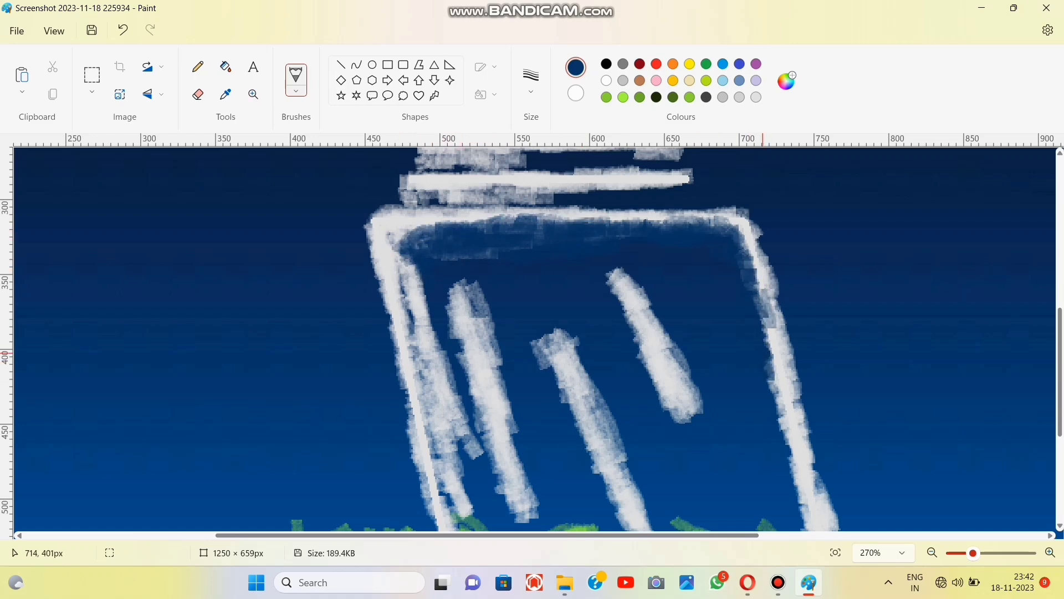
left_click_drag(418, 255, 413, 236)
left_click_drag(756, 297, 776, 438)
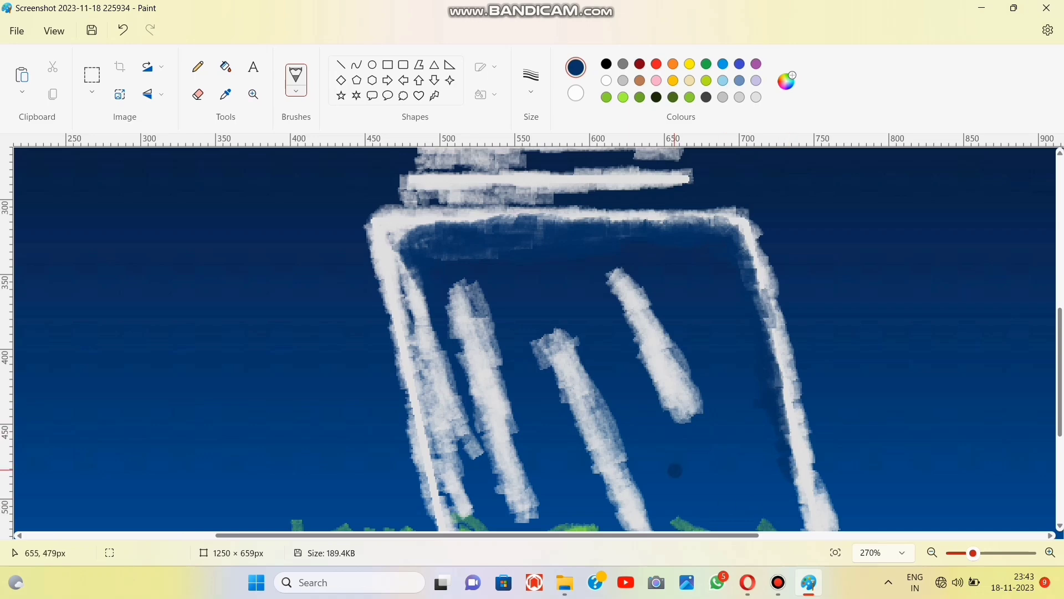
Paint over the inside of the jar with blue brush strokes
scroll(726, 503, "down", 1)
scroll(698, 361, "up", 2)
scroll(700, 360, "down", 2)
mouse_move(730, 365)
left_mouse_down()
mouse_move(730, 442)
mouse_move(745, 405)
mouse_move(730, 215)
mouse_move(744, 230)
mouse_move(809, 475)
mouse_move(819, 343)
left_mouse_up()
mouse_move(557, 253)
left_mouse_down()
mouse_move(571, 355)
mouse_move(607, 214)
mouse_move(642, 234)
left_mouse_up()
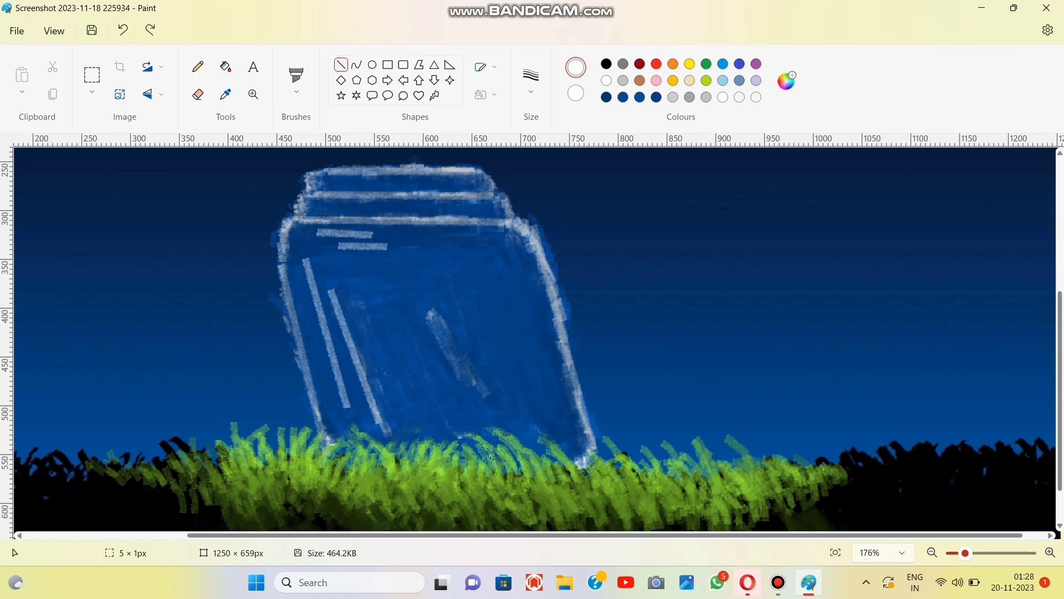
Choose the textured brush with a custom light grey and a new size, and brighten the horizontal line across the jar's rim
scroll(383, 228, "up", 1)
scroll(383, 229, "down", 1)
left_click(296, 92)
left_click(296, 338)
left_click(706, 97)
left_click(785, 82)
left_click(434, 459)
left_click(531, 80)
left_click(531, 128)
mouse_move(331, 172)
left_mouse_down()
mouse_move(358, 172)
mouse_move(365, 195)
mouse_move(495, 195)
left_mouse_up()
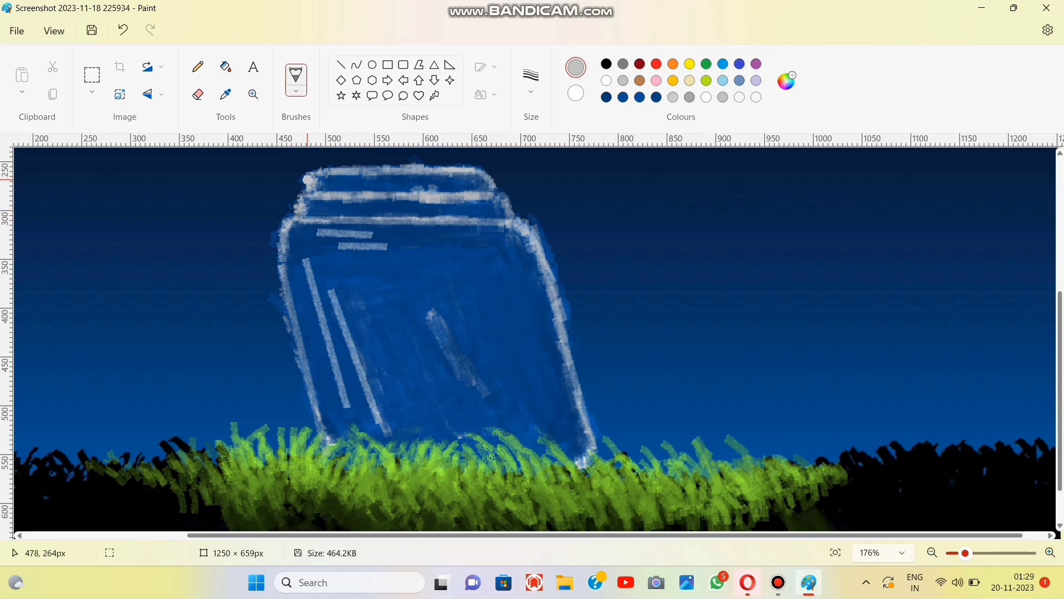
Retouch the jar's upper left side in light grey with a different brush size, undoing the uneven strokes
mouse_move(294, 224)
left_mouse_down()
mouse_move(509, 222)
mouse_move(302, 224)
mouse_move(289, 257)
left_mouse_up()
left_click(123, 30)
mouse_move(284, 260)
left_mouse_down()
mouse_move(288, 341)
mouse_move(304, 364)
left_mouse_up()
left_click(123, 30)
left_click(531, 82)
left_click(531, 212)
left_click_drag(318, 426, 323, 431)
double_click(123, 30)
left_click_drag(286, 243, 285, 268)
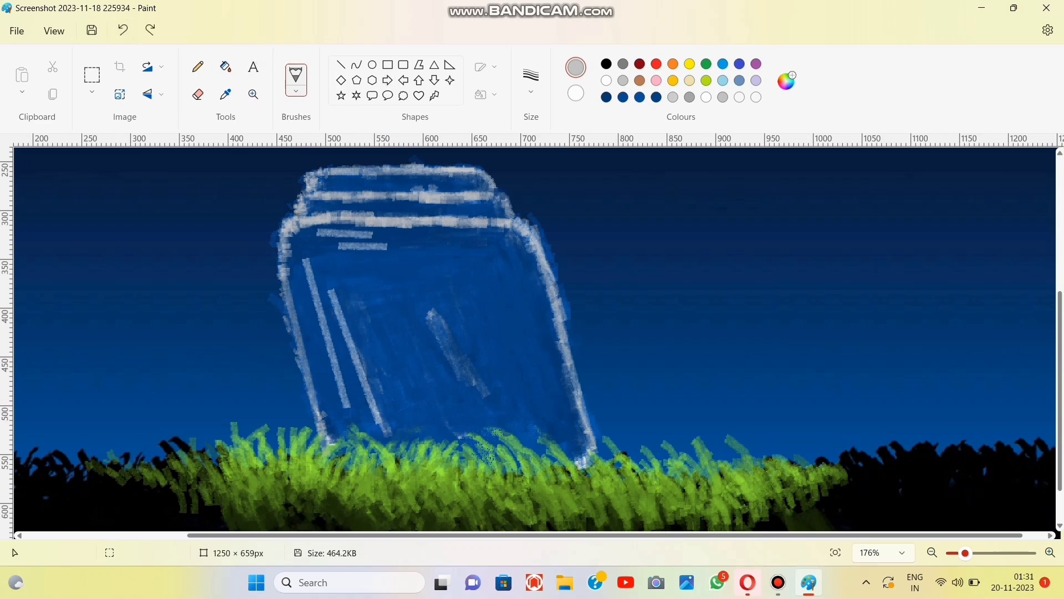
key("ctrl+z")
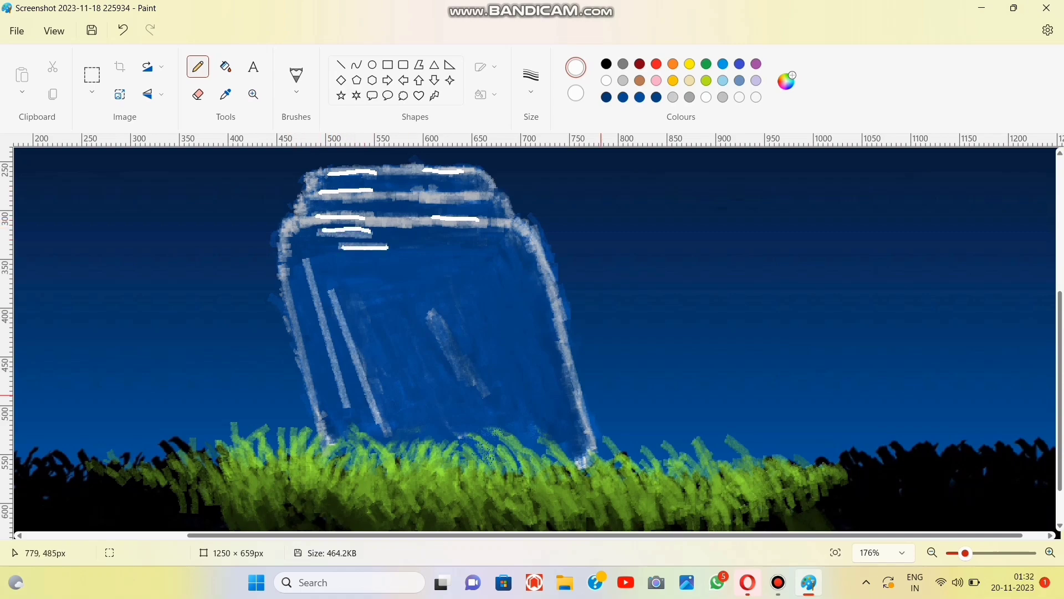
Soften the white highlights on the jar's rim and upper left corner with light grey textured strokes
left_click_drag(965, 553, 981, 553)
scroll(399, 257, "up", 2)
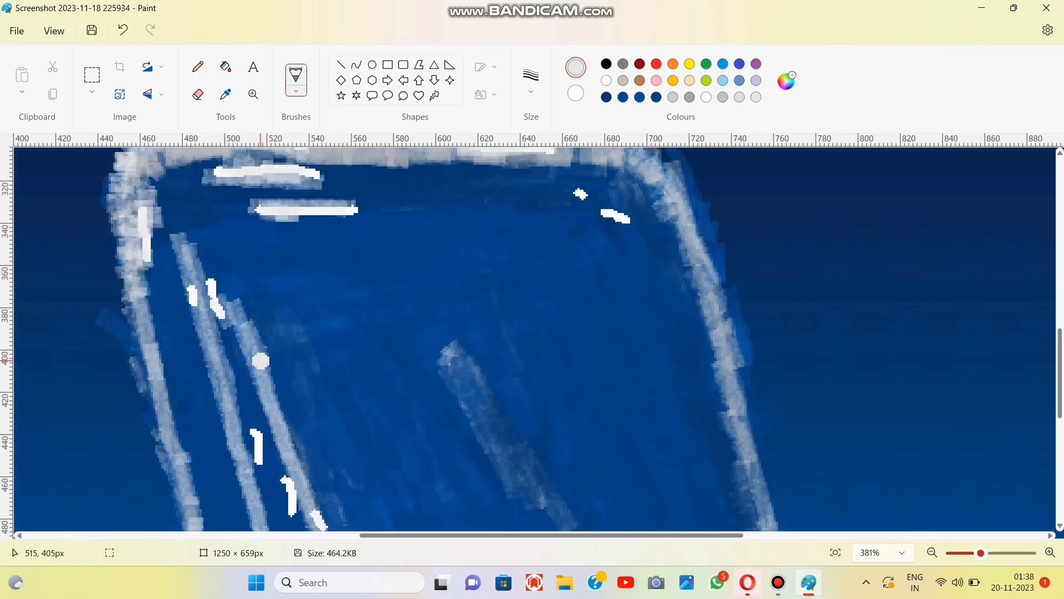
scroll(555, 383, "down", 3)
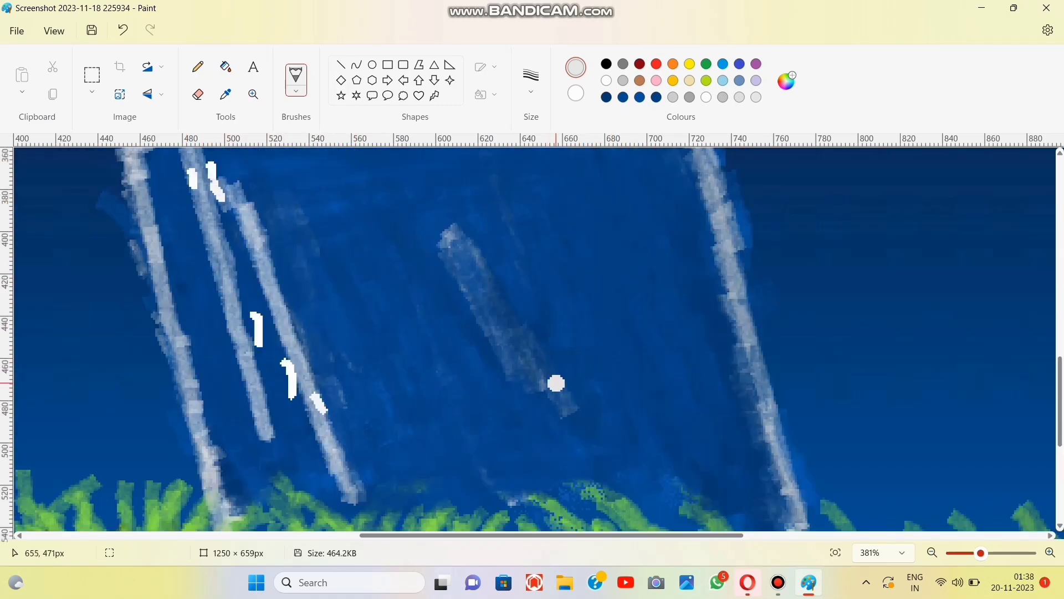
scroll(556, 383, "up", 5)
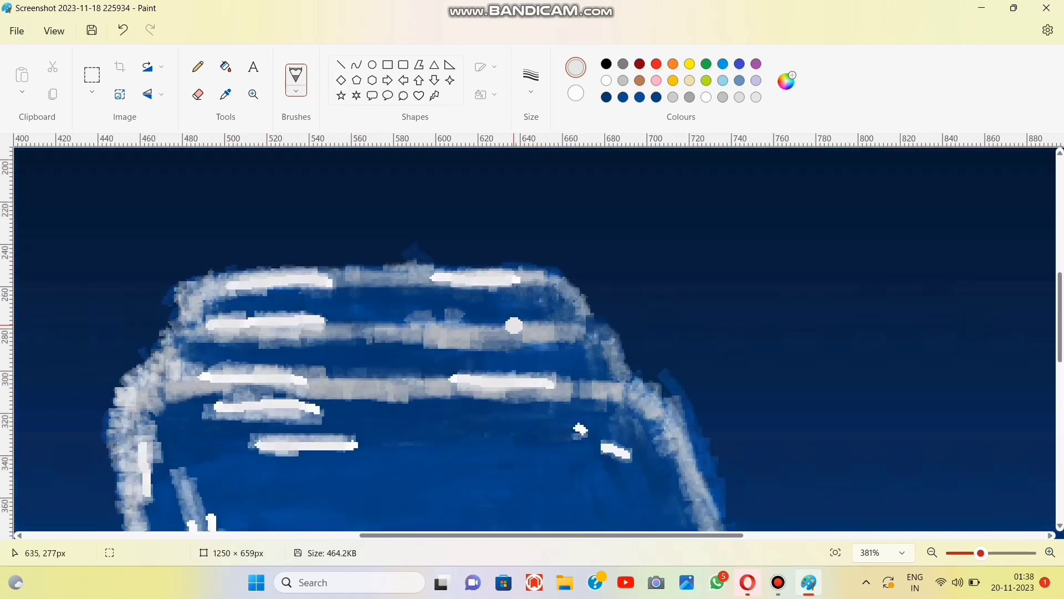
left_click(835, 553)
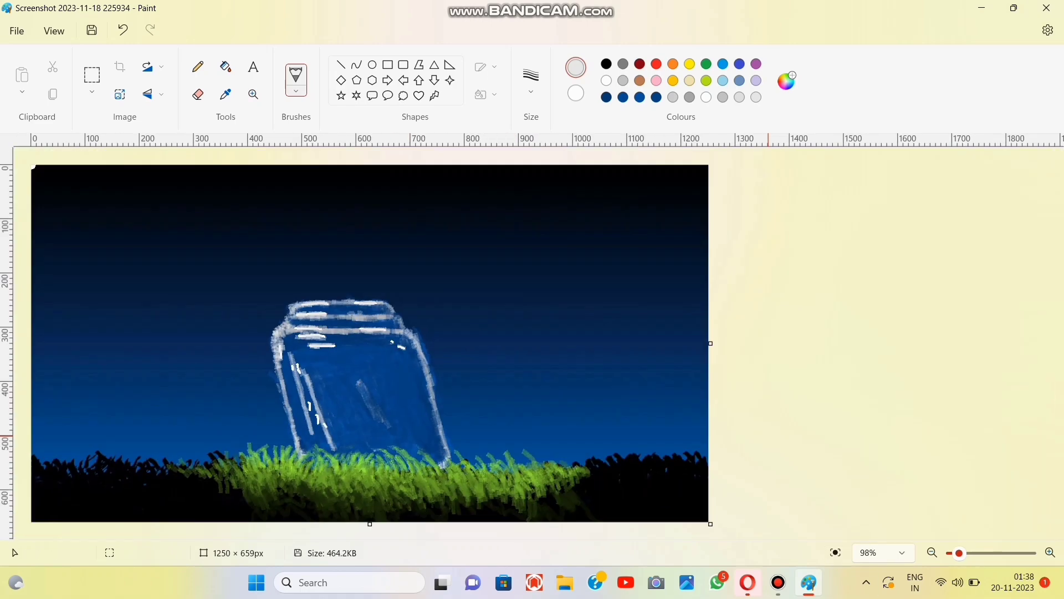
Brighten the jar's right side down to the grass and soften the small highlights near its right shoulder in light grey
left_click(979, 552)
scroll(880, 489, "left", 10)
left_click(969, 553)
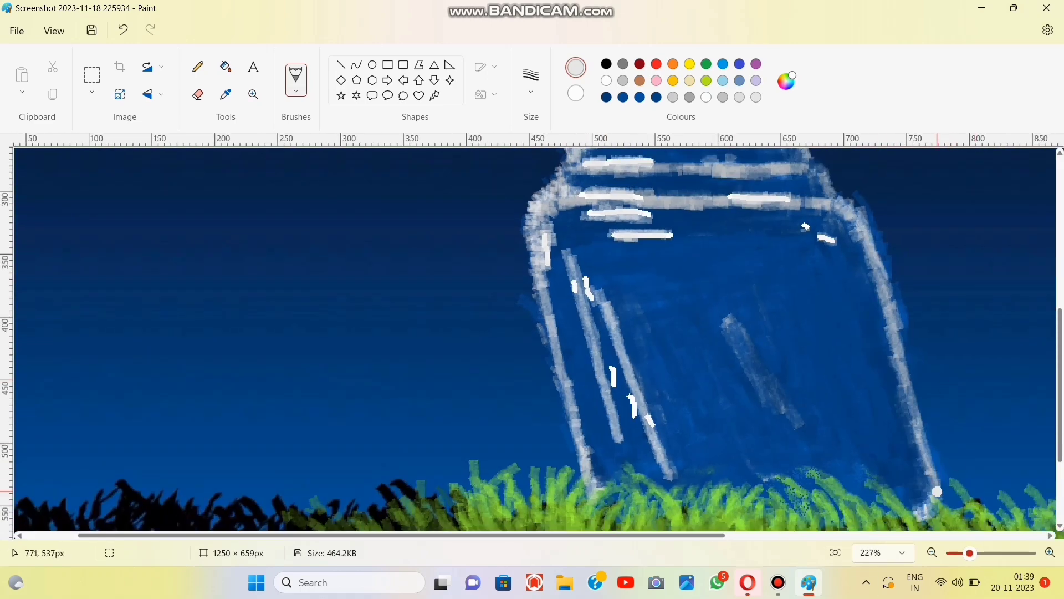
left_click_drag(890, 245, 909, 287)
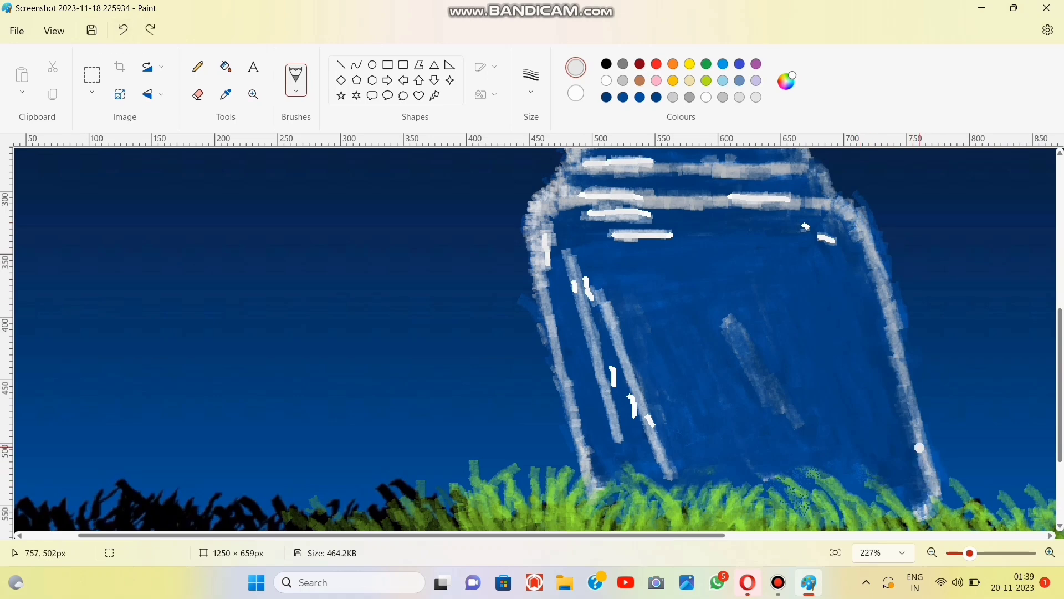
left_click_drag(920, 454, 875, 258)
scroll(675, 214, "up", 2)
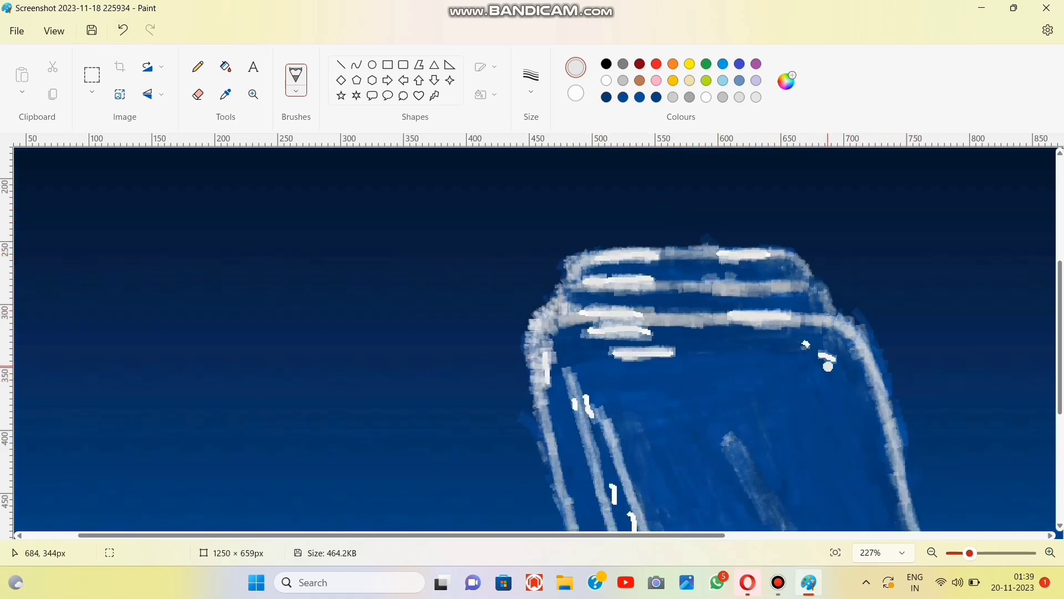
scroll(887, 361, "down", 2)
scroll(909, 344, "up", 2)
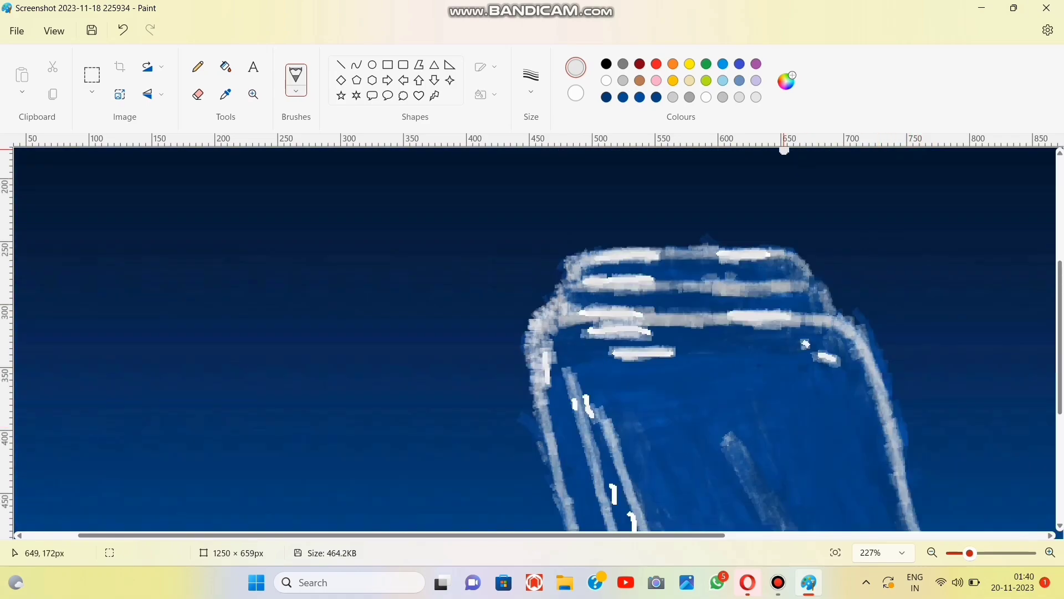
Set a custom dark blue and a new brush size, and shade the jar's interior along its right and left sides
left_click(835, 552)
double_click(656, 97)
left_click(627, 458)
left_click_drag(959, 552, 976, 552)
left_click(531, 82)
left_click(535, 180)
scroll(537, 391, "down", 1)
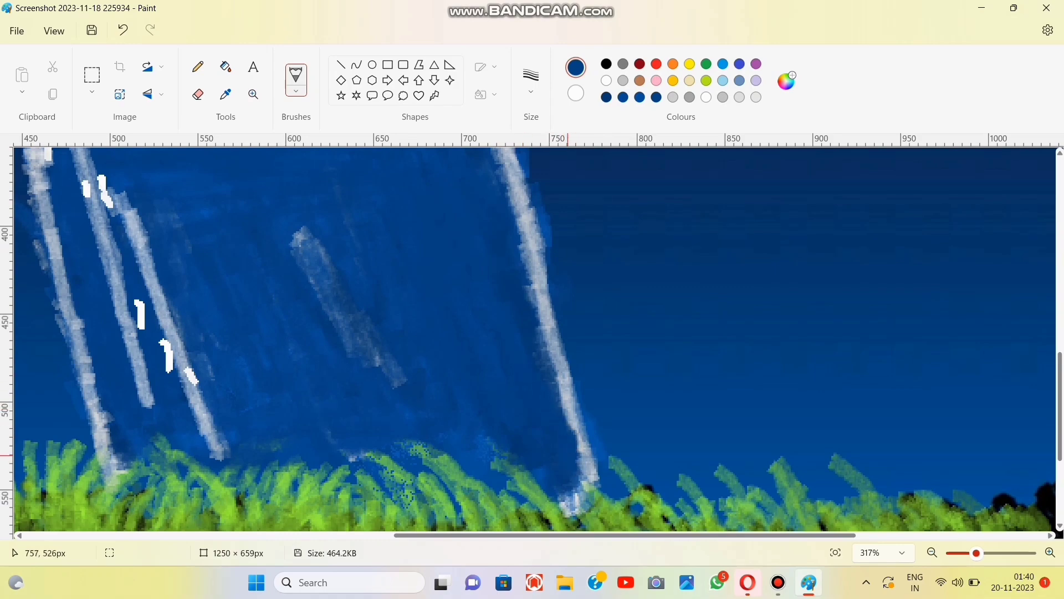
left_click(541, 410)
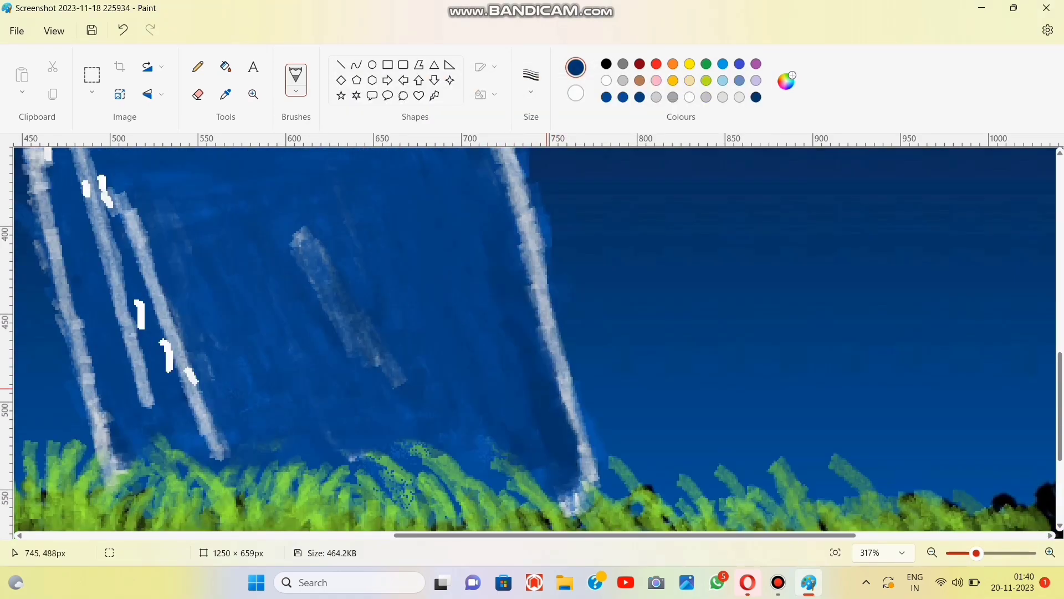
scroll(512, 367, "up", 3)
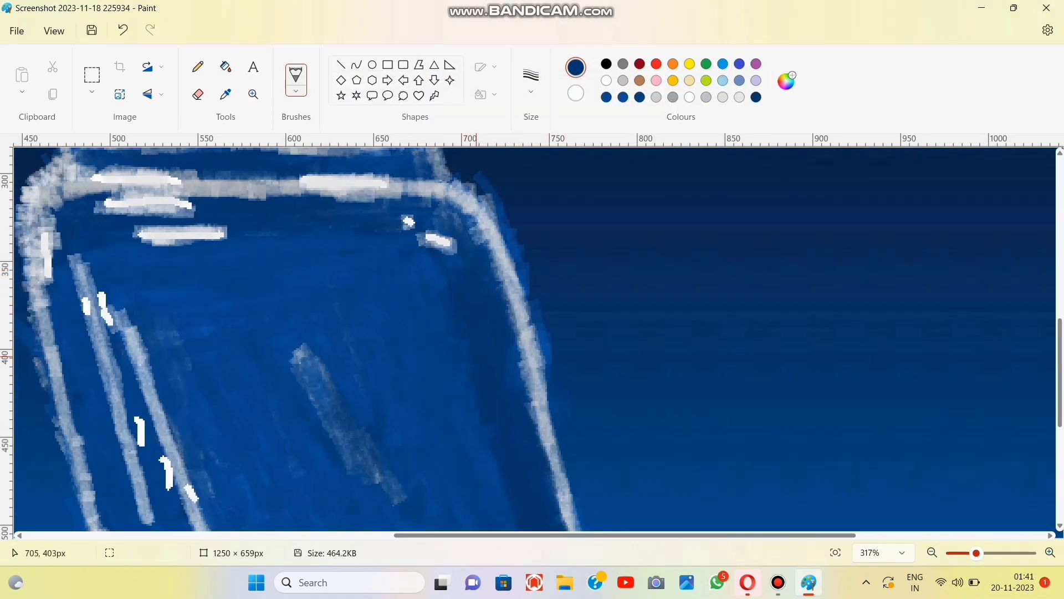
scroll(453, 340, "down", 3)
scroll(117, 289, "up", 2)
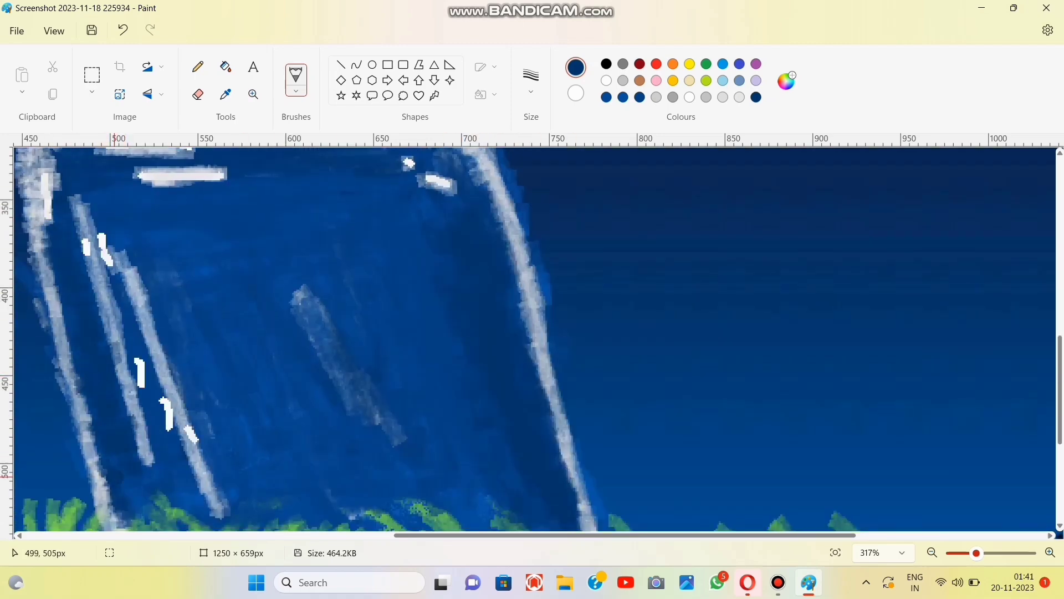
Define another custom blue and shade the jar's rim between the horizontal lines
scroll(140, 366, "up", 4)
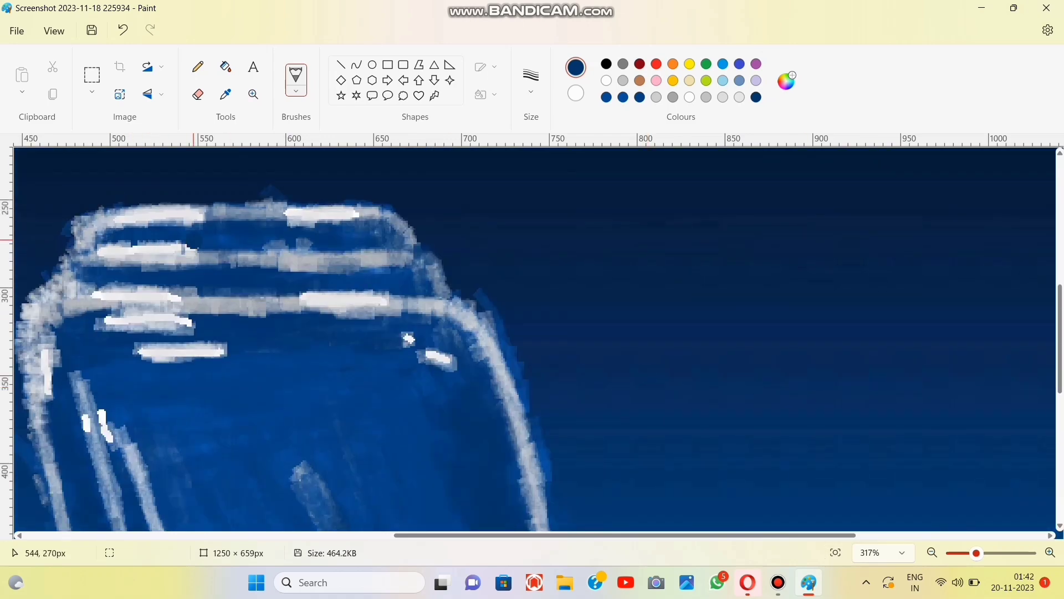
left_click(787, 81)
left_click(565, 208)
left_click(442, 481)
mouse_move(216, 225)
left_mouse_down()
mouse_move(173, 240)
mouse_move(399, 290)
mouse_move(90, 291)
mouse_move(222, 295)
left_mouse_up()
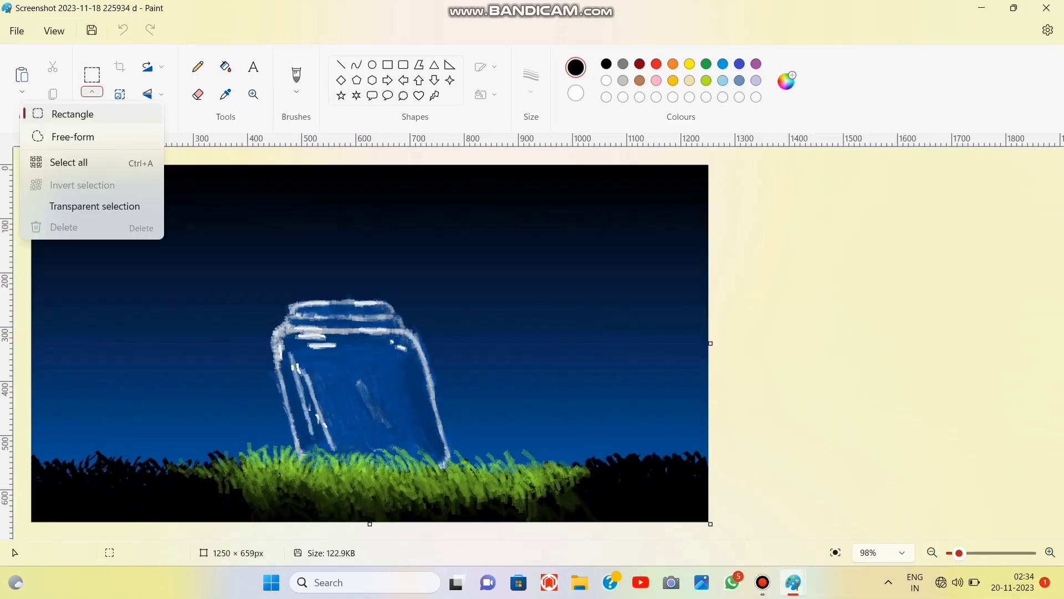
Paste the blue butterfly picture, scale it down and place a small butterfly inside the jar near its lower right
key("ctrl+v")
left_click_drag(162, 270, 287, 279)
left_click_drag(373, 357, 300, 282)
left_click_drag(252, 244, 298, 268)
left_click_drag(345, 307, 393, 425)
left_click_drag(424, 447, 418, 403)
right_click(392, 424)
left_click(417, 400)
Add a larger butterfly in the middle of the jar and adjust its size and position
right_click(357, 351)
left_click(383, 149)
left_click_drag(387, 353, 403, 412)
left_click_drag(369, 367, 356, 371)
left_click_drag(391, 417, 399, 425)
left_click_drag(363, 388, 354, 381)
left_click_drag(392, 420, 398, 423)
Paste two more butterfly copies around the jar's mouth, resizing and positioning each one
right_click(364, 388)
left_click(393, 187)
left_click_drag(46, 188, 357, 334)
left_click_drag(326, 302, 338, 263)
right_click(358, 282)
left_click(399, 338)
left_click_drag(55, 186, 390, 313)
left_click_drag(361, 280, 382, 257)
Rotate a butterfly copy near the jar's mouth onto its side and move it up into the sky
right_click(365, 288)
right_click(359, 297)
mouse_move(422, 494)
left_click(578, 496)
right_click(369, 300)
mouse_move(427, 476)
left_click(596, 478)
right_click(348, 278)
mouse_move(411, 454)
left_click(573, 477)
right_click(355, 288)
left_click(577, 510)
right_click(364, 285)
left_click(587, 462)
left_click_drag(366, 278, 362, 231)
left_click(148, 67)
left_click(377, 279)
Paste further butterfly copies into the sky above and left of the jar, scaling one down
right_click(361, 277)
left_click(402, 335)
left_click_drag(55, 179, 160, 251)
right_click(281, 205)
left_click(321, 264)
right_click(251, 220)
left_click(291, 278)
right_click(183, 216)
left_click(223, 274)
left_click_drag(181, 268, 165, 254)
Paste small butterfly copies high in the sky, placing one to the upper right of the sideways butterfly
right_click(144, 185)
left_click(185, 244)
left_click_drag(54, 182, 408, 196)
right_click(327, 198)
left_click(368, 257)
right_click(330, 186)
left_click(370, 245)
Scatter more small butterfly copies along the upper edge of the sky, including the area above the sideways butterfly
right_click(153, 208)
left_click(193, 267)
right_click(399, 194)
left_click(439, 252)
right_click(462, 204)
left_click(502, 262)
right_click(461, 193)
left_click(501, 251)
right_click(468, 194)
left_click(509, 253)
left_click_drag(425, 210, 392, 188)
Paste two small butterfly copies, one near the sky's upper edge above the jar and one lower to its left
right_click(335, 190)
left_click(375, 248)
left_click_drag(54, 182, 335, 186)
right_click(400, 207)
left_click(440, 265)
left_click_drag(56, 183, 257, 235)
Paste a butterfly copy directly above the large butterfly in the left part of the sky and scale it down
right_click(468, 252)
left_click(508, 311)
left_click_drag(57, 185, 245, 188)
left_click_drag(260, 203, 235, 186)
Paste a small butterfly copy into the sky to the upper left of the jar's mouth
right_click(476, 228)
left_click(517, 286)
left_click_drag(52, 182, 450, 255)
left_click(478, 276)
left_click(122, 30)
left_click_drag(53, 181, 250, 256)
Paste two more butterflies, a scaled-down one high above the jar and a small one beside the large left butterfly
right_click(340, 195)
left_click(381, 254)
left_click_drag(53, 181, 336, 202)
left_click_drag(358, 220, 337, 211)
right_click(356, 226)
left_click(397, 285)
left_click_drag(52, 181, 266, 210)
key("ctrl+v")
left_click_drag(52, 182, 357, 342)
key("ctrl+v")
left_click(123, 29)
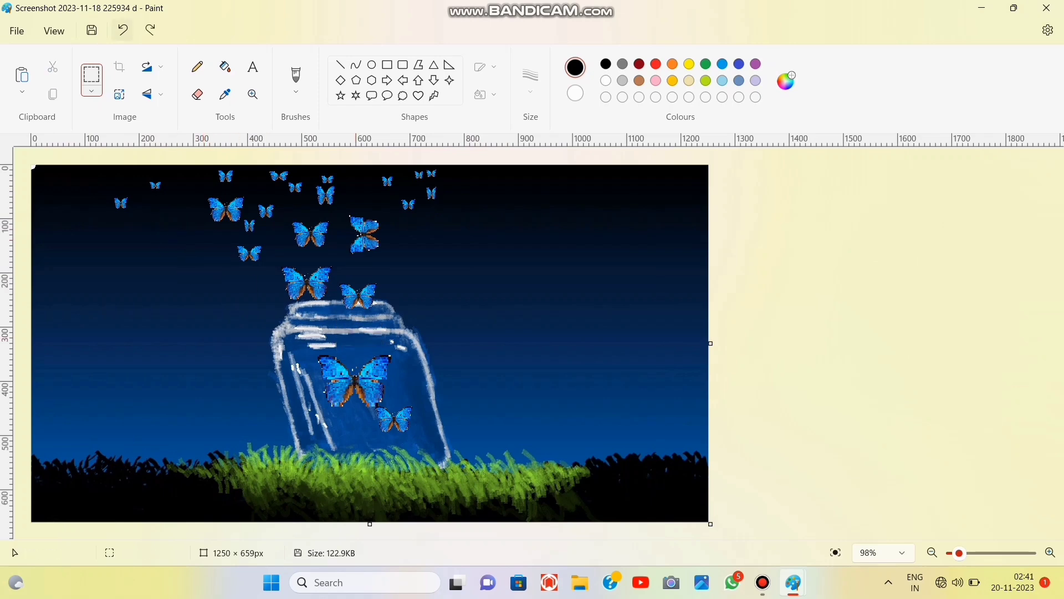
Paste a small butterfly copy inside the jar just above the large butterfly
key("ctrl+v")
left_click_drag(49, 179, 353, 344)
left_click(225, 94)
left_click(786, 81)
left_click(637, 491)
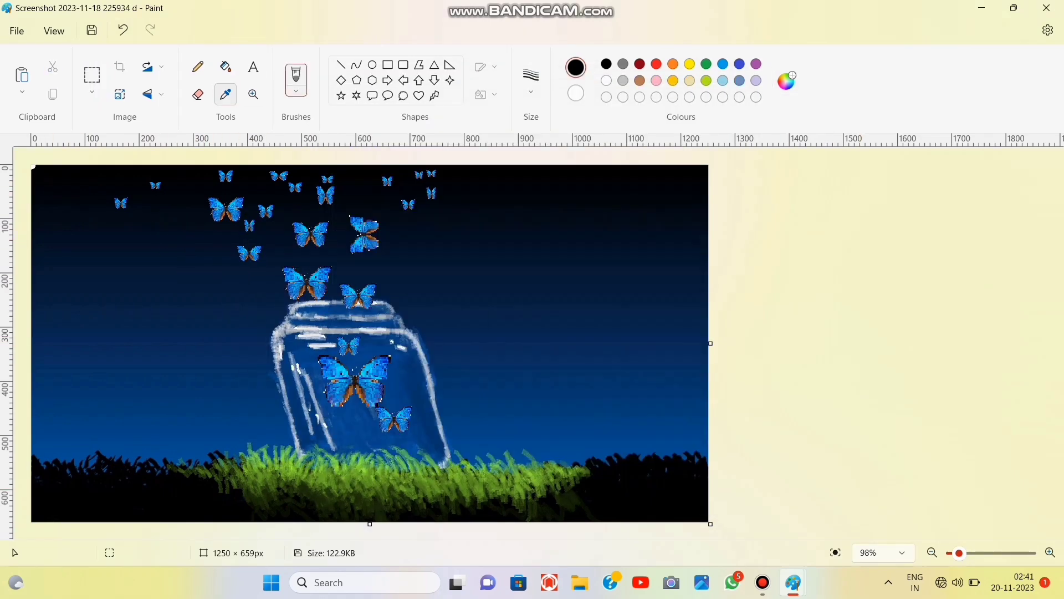
scroll(881, 369, "up", 5)
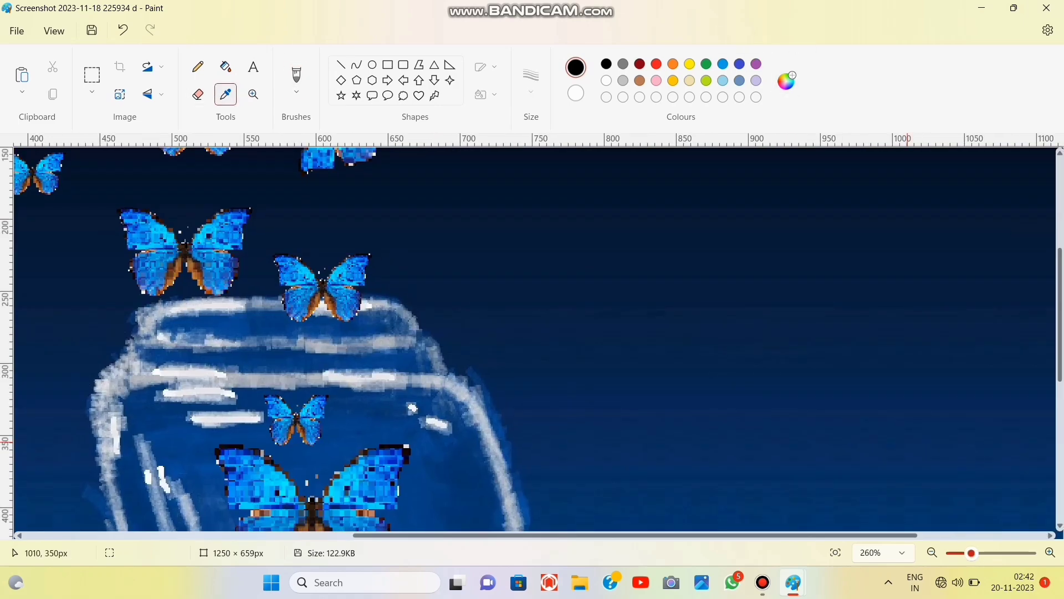
left_click(296, 91)
left_click(296, 251)
left_click(835, 552)
left_click(123, 30)
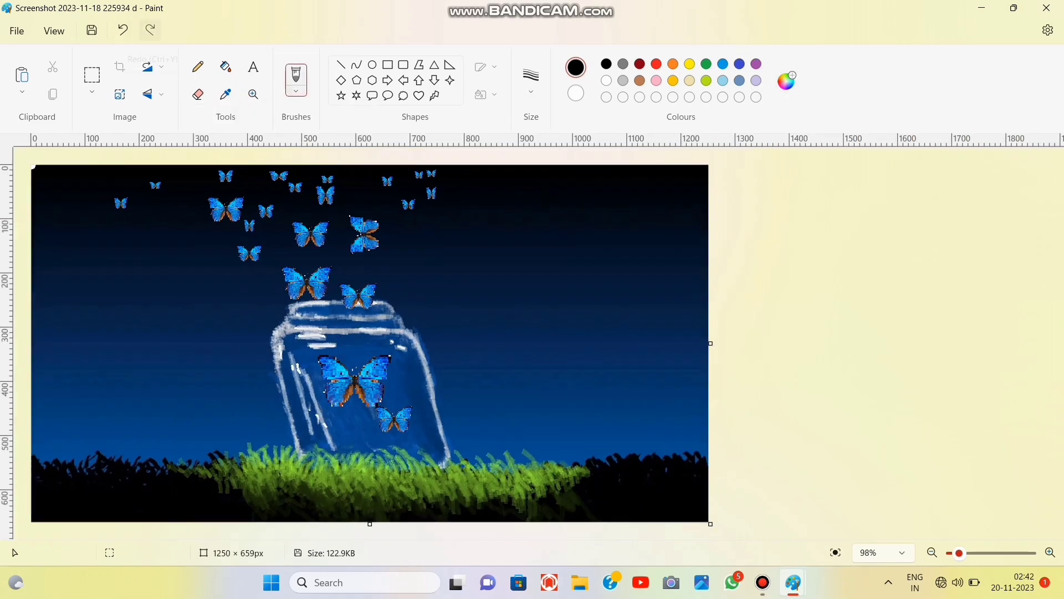
Mix custom blues from dark to medium and keep the medium blue as the drawing colour
left_click(785, 81)
left_click_drag(576, 202, 577, 217)
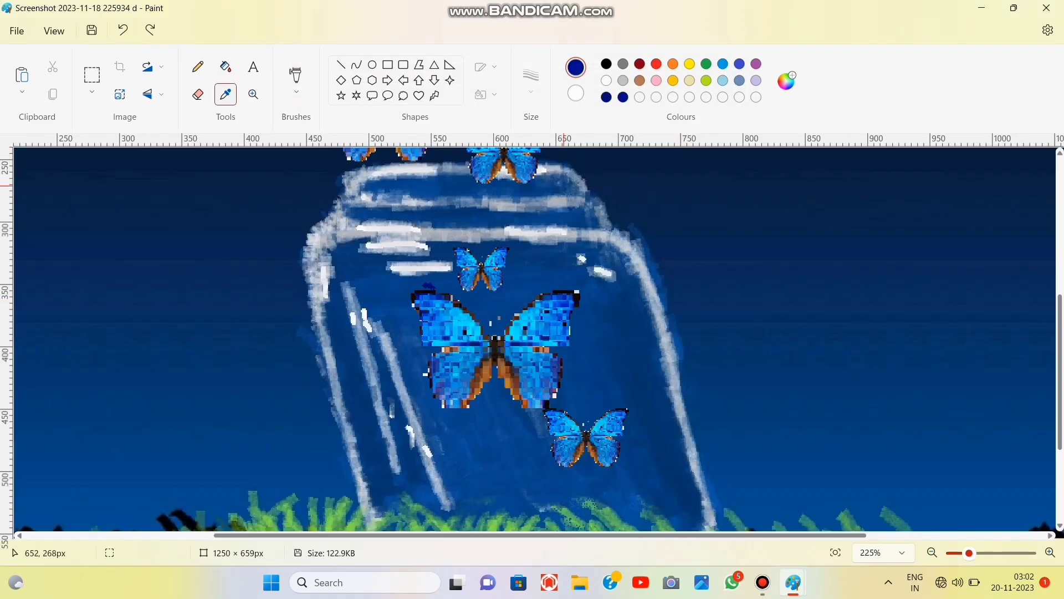
left_click(785, 81)
left_click_drag(579, 206, 579, 185)
left_click(498, 350)
left_click_drag(579, 137, 580, 171)
left_click(444, 459)
Choose a different brush and size, and trace a medium blue glow around the large butterfly in the jar
left_click(296, 91)
left_click(296, 212)
mouse_move(490, 325)
left_mouse_down()
mouse_move(477, 305)
mouse_move(431, 289)
mouse_move(588, 296)
mouse_move(491, 394)
left_mouse_up()
left_click(531, 83)
left_click(531, 119)
left_click(122, 30)
left_click_drag(416, 331, 571, 361)
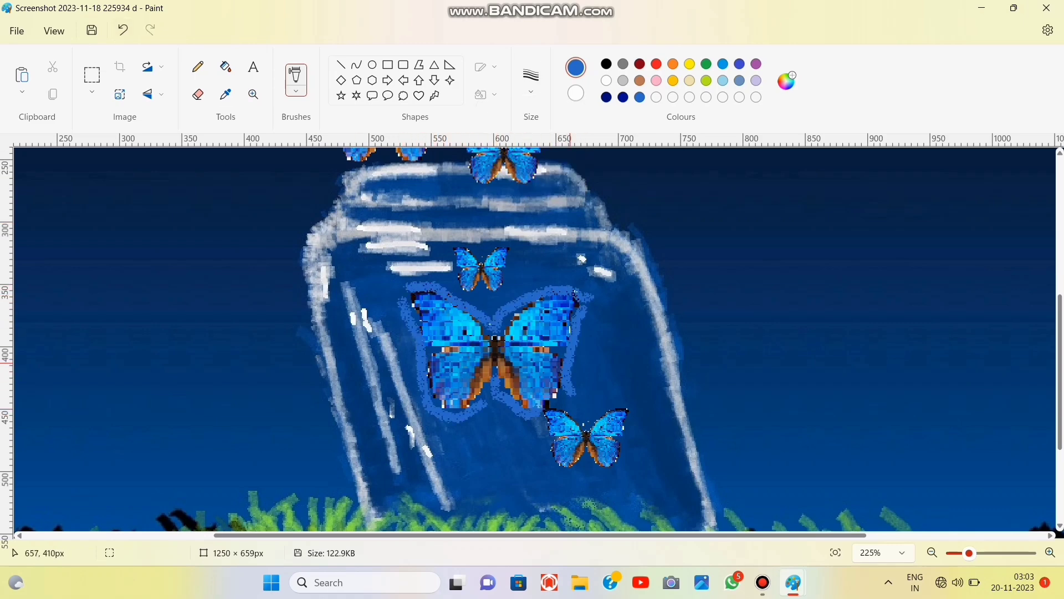
Trace medium blue outlines around further butterflies from the jar upward, including the sideways one in the sky
scroll(614, 460, "up", 3)
left_click_drag(969, 552, 981, 553)
mouse_move(405, 371)
left_mouse_down()
mouse_move(442, 385)
mouse_move(480, 373)
left_mouse_up()
mouse_move(383, 384)
left_mouse_down()
mouse_move(433, 460)
mouse_move(459, 459)
left_mouse_up()
scroll(458, 460, "up", 3)
mouse_move(396, 344)
left_mouse_down()
mouse_move(506, 335)
mouse_move(546, 451)
mouse_move(474, 461)
left_mouse_up()
scroll(396, 357, "up", 1)
mouse_move(177, 339)
left_mouse_down()
mouse_move(277, 355)
mouse_move(383, 438)
mouse_move(288, 471)
mouse_move(276, 446)
left_mouse_up()
scroll(402, 388, "up", 3)
mouse_move(443, 334)
left_mouse_down()
mouse_move(506, 462)
mouse_move(514, 326)
mouse_move(445, 326)
left_mouse_up()
scroll(648, 296, "up", 2)
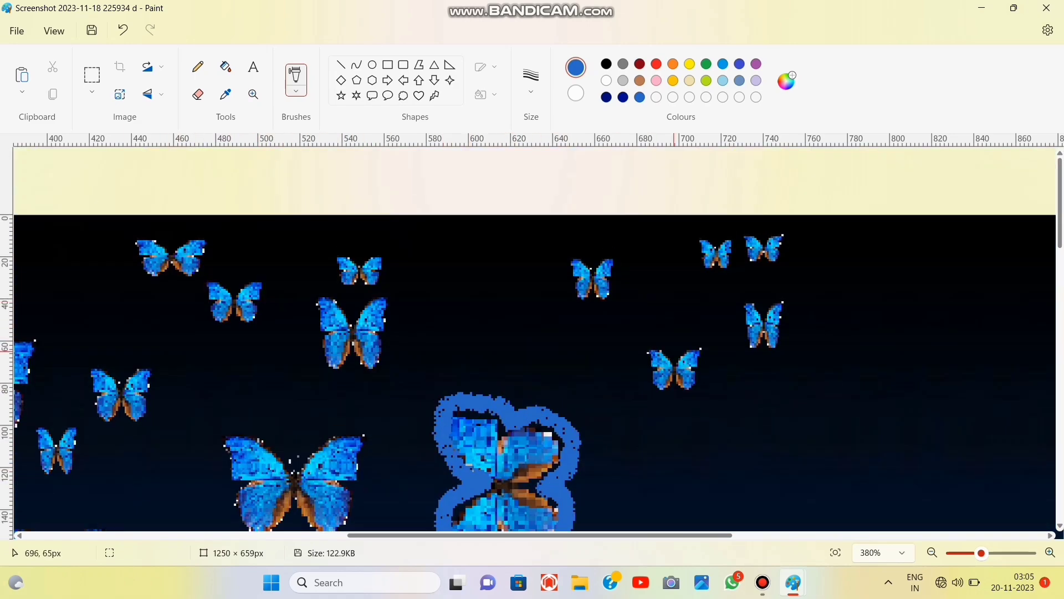
left_click_drag(981, 553, 991, 552)
left_click_drag(678, 383, 759, 370)
mouse_move(673, 390)
left_mouse_down()
mouse_move(674, 408)
mouse_move(767, 398)
left_mouse_up()
scroll(767, 398, "up", 1)
left_click(531, 81)
left_click(532, 147)
left_click(123, 30)
Set a thin brush size and outline three small butterflies in the upper right group in medium blue
left_click(531, 81)
left_click(532, 116)
mouse_move(685, 410)
left_mouse_down()
mouse_move(729, 411)
mouse_move(683, 451)
left_mouse_up()
mouse_move(815, 345)
left_mouse_down()
mouse_move(870, 429)
mouse_move(808, 348)
left_mouse_up()
left_click_drag(579, 291, 605, 353)
Outline the two topmost small butterflies of the upper right group in medium blue, redrawing the first outline once
left_click_drag(756, 266, 763, 316)
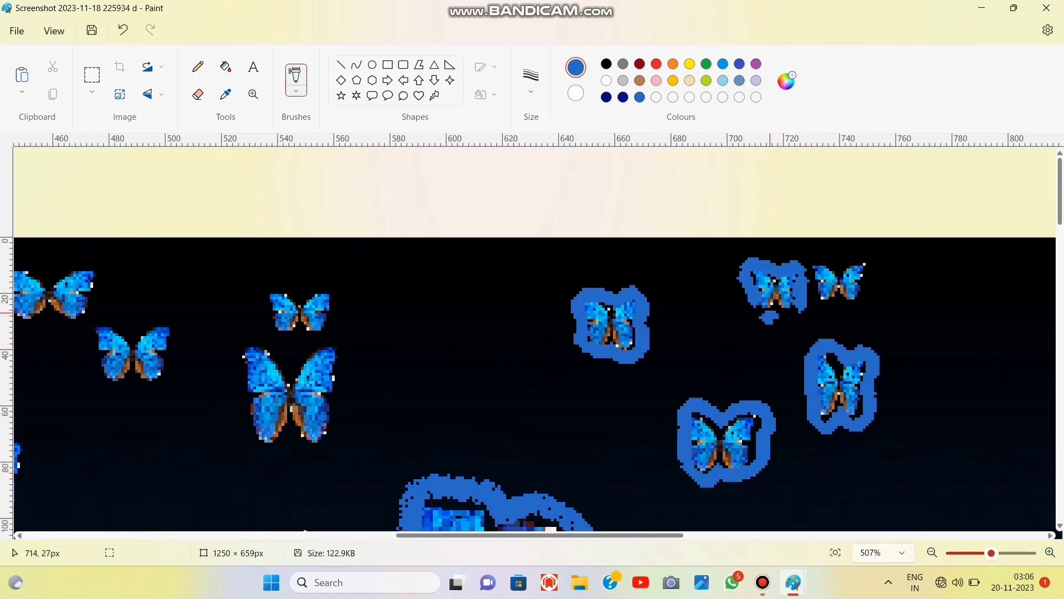
left_click(123, 30)
left_click_drag(749, 264, 784, 312)
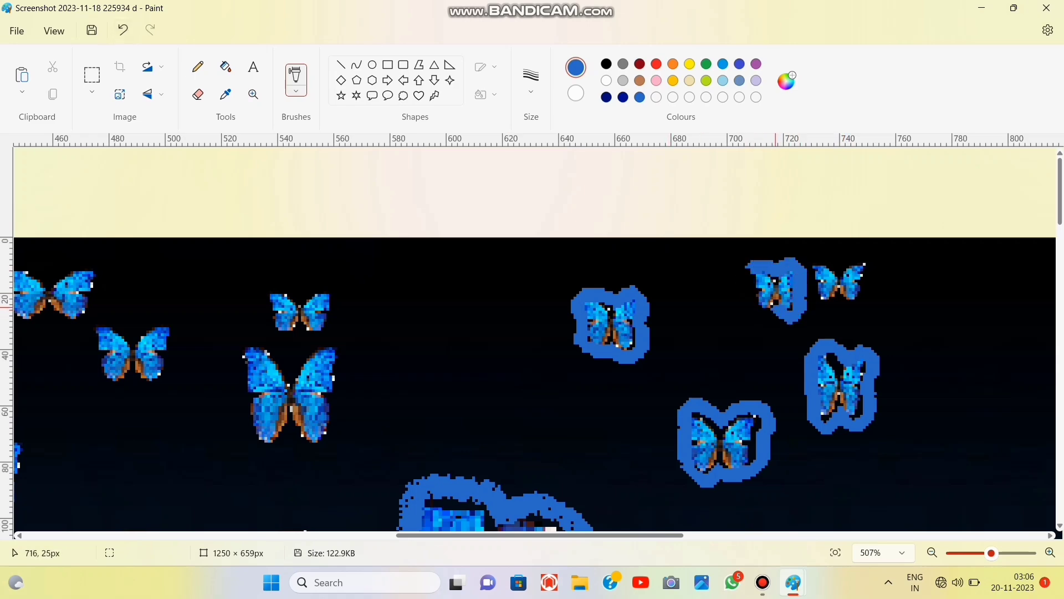
left_click_drag(857, 256, 814, 268)
Trace medium blue outlines around the remaining butterflies across the upper middle part of the sky
left_click(836, 553)
left_click(990, 553)
mouse_move(422, 313)
left_mouse_down()
mouse_move(475, 325)
mouse_move(532, 373)
mouse_move(541, 333)
left_mouse_up()
left_click(421, 321)
scroll(478, 244, "up", 1)
mouse_move(459, 246)
left_mouse_down()
mouse_move(500, 308)
mouse_move(458, 260)
left_mouse_up()
scroll(555, 271, "up", 2)
mouse_move(560, 274)
left_mouse_down()
mouse_move(574, 368)
mouse_move(530, 300)
left_mouse_up()
scroll(529, 300, "up", 1)
mouse_move(831, 310)
left_mouse_down()
mouse_move(920, 415)
mouse_move(832, 361)
left_mouse_up()
scroll(867, 287, "up", 1)
mouse_move(863, 285)
left_mouse_down()
mouse_move(881, 333)
mouse_move(692, 321)
mouse_move(652, 313)
mouse_move(591, 276)
left_mouse_up()
mouse_move(328, 266)
left_mouse_down()
mouse_move(368, 271)
mouse_move(331, 286)
mouse_move(437, 395)
mouse_move(281, 353)
mouse_move(278, 287)
left_mouse_up()
Outline the two small butterflies at the far left of the sky in medium blue
scroll(326, 286, "down", 2)
scroll(279, 287, "left", 10)
mouse_move(526, 289)
left_mouse_down()
mouse_move(573, 342)
mouse_move(526, 294)
left_mouse_up()
mouse_move(702, 198)
left_mouse_down()
mouse_move(731, 242)
mouse_move(703, 204)
left_mouse_up()
scroll(702, 210, "right", 10)
Paint horizontal highlight strokes across the jar's rim, neck rings and shoulder line
scroll(703, 211, "down", 10)
scroll(570, 392, "up", 1)
left_click_drag(431, 245, 514, 240)
left_click_drag(412, 288, 511, 288)
left_click_drag(670, 305, 799, 303)
left_click_drag(342, 372, 420, 372)
left_click_drag(500, 373, 584, 369)
left_click_drag(719, 325, 769, 320)
left_click_drag(772, 374, 859, 375)
left_click_drag(903, 383, 949, 383)
Mix a light grey and try highlight strokes on the jar's neck and right shoulder
left_click(786, 81)
left_click_drag(579, 217, 579, 175)
left_click(434, 459)
left_click_drag(474, 297, 529, 295)
left_click_drag(911, 387, 946, 387)
left_click(123, 30)
left_click(123, 30)
left_click(150, 30)
Mix a lighter grey and paint reflection strokes along the jar's rim, neck rings and right shoulder
left_click(786, 82)
left_click_drag(579, 175, 578, 163)
left_click(434, 459)
left_click_drag(459, 288, 507, 285)
left_click_drag(381, 261, 423, 256)
left_click_drag(446, 242, 483, 240)
left_click_drag(672, 302, 769, 302)
left_click_drag(858, 328, 909, 313)
left_click_drag(934, 384, 956, 384)
Add short medium blue touches over the highlights on the jar's neck and shoulder line
left_click_drag(327, 381, 391, 380)
left_click_drag(707, 305, 765, 304)
left_click_drag(857, 325, 887, 319)
left_click_drag(930, 385, 941, 384)
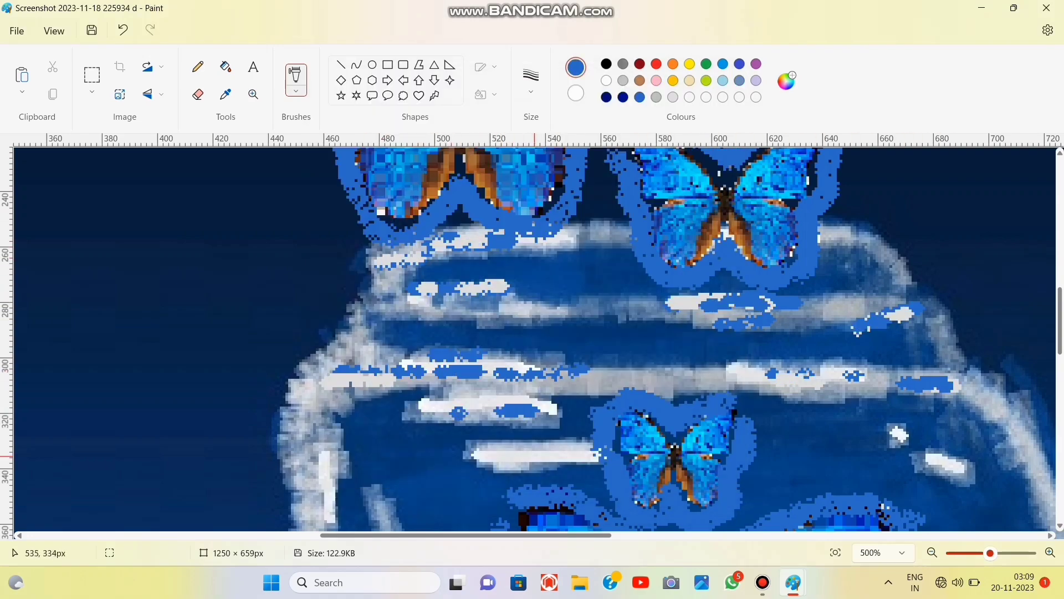
Scatter small black dots inside the jar around the butterflies and add white pencil specks to them
scroll(746, 294, "down", 10)
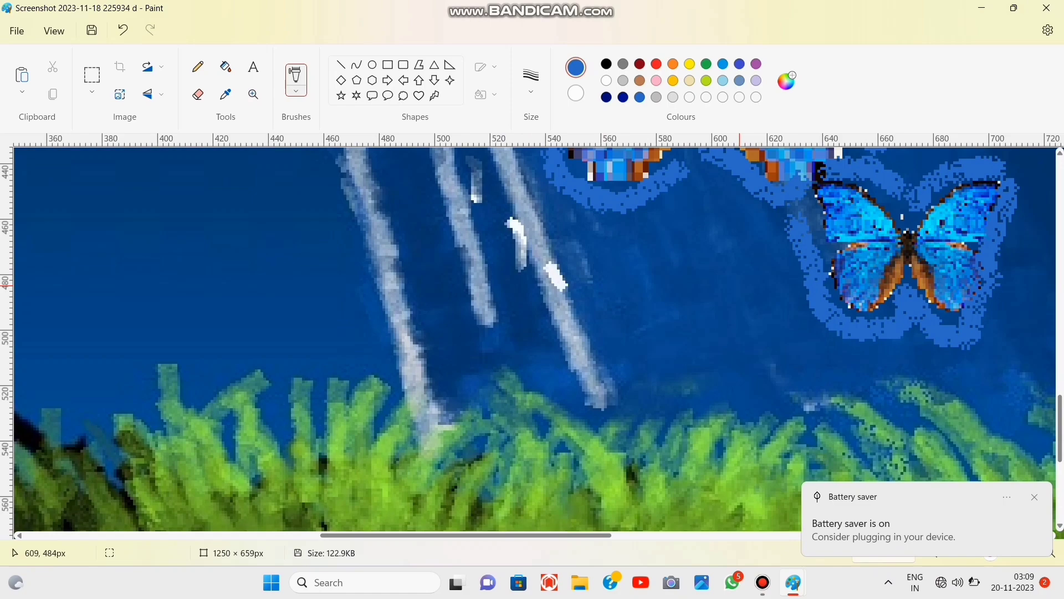
scroll(689, 290, "up", 6)
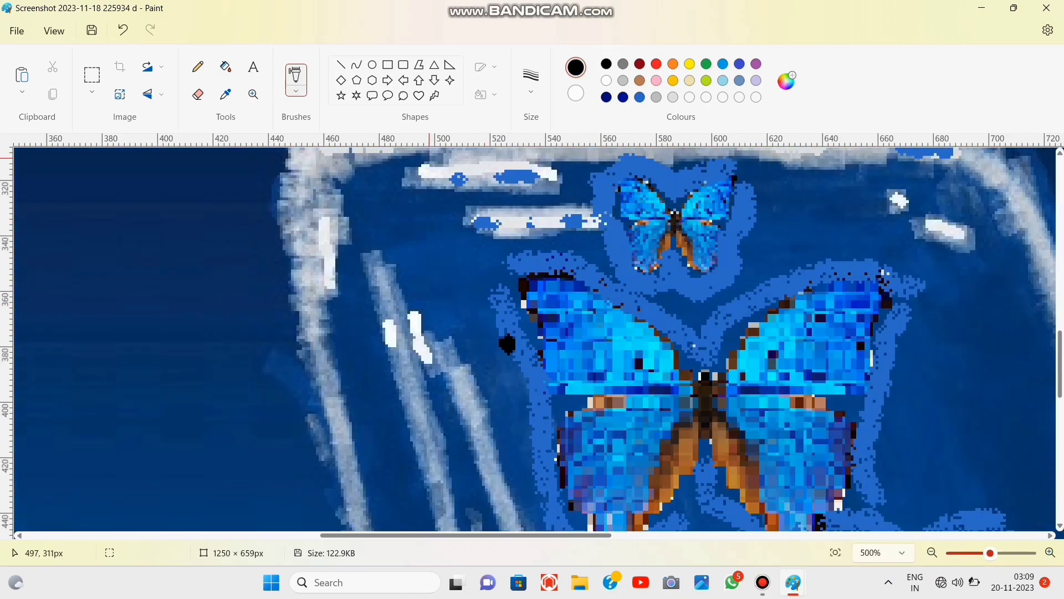
scroll(858, 244, "down", 7)
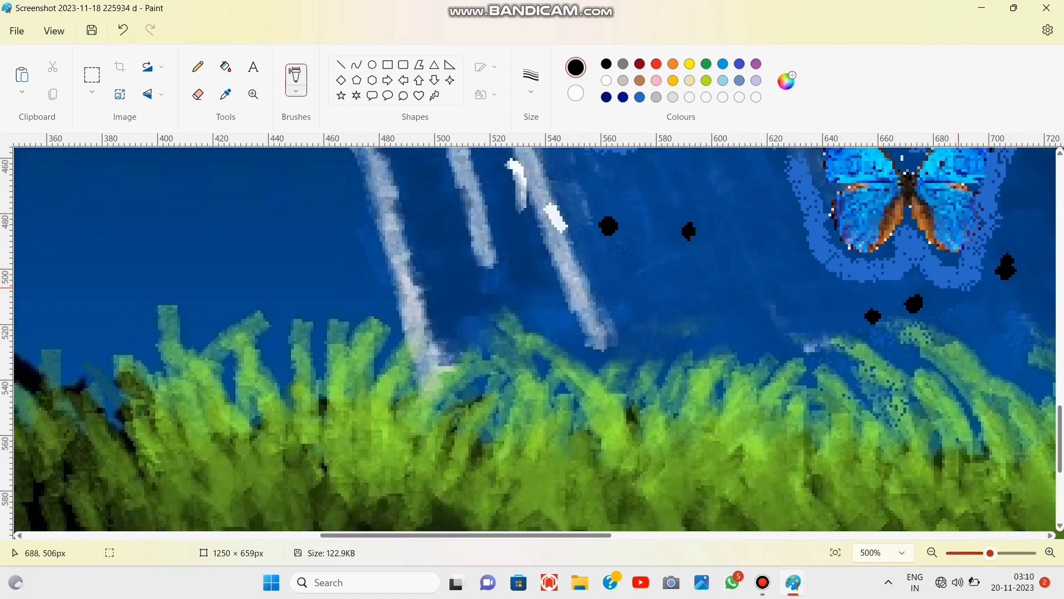
scroll(628, 164, "up", 4)
scroll(610, 453, "up", 2)
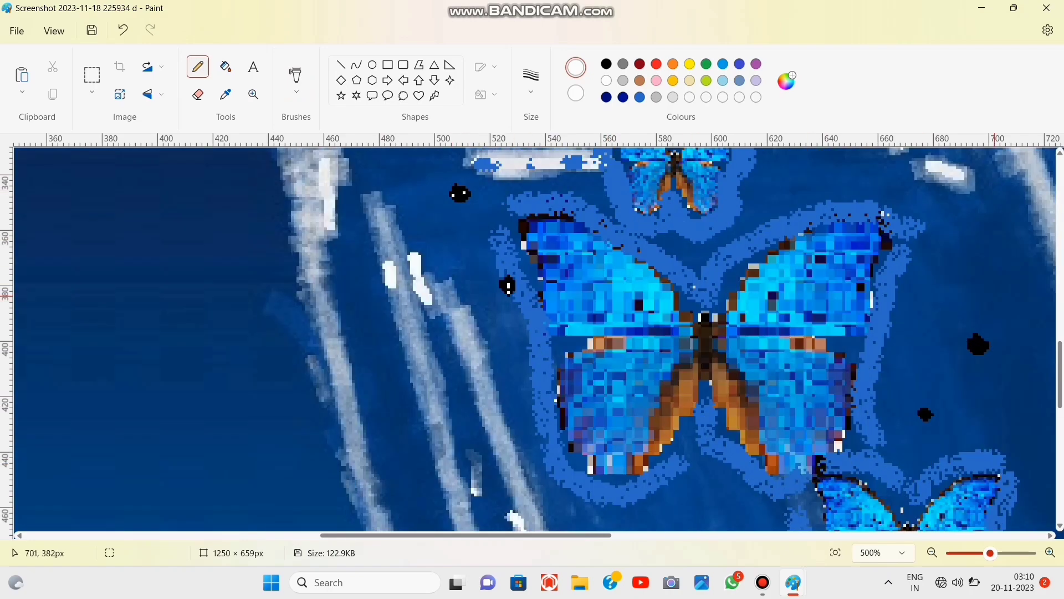
scroll(922, 261, "down", 6, "ctrl")
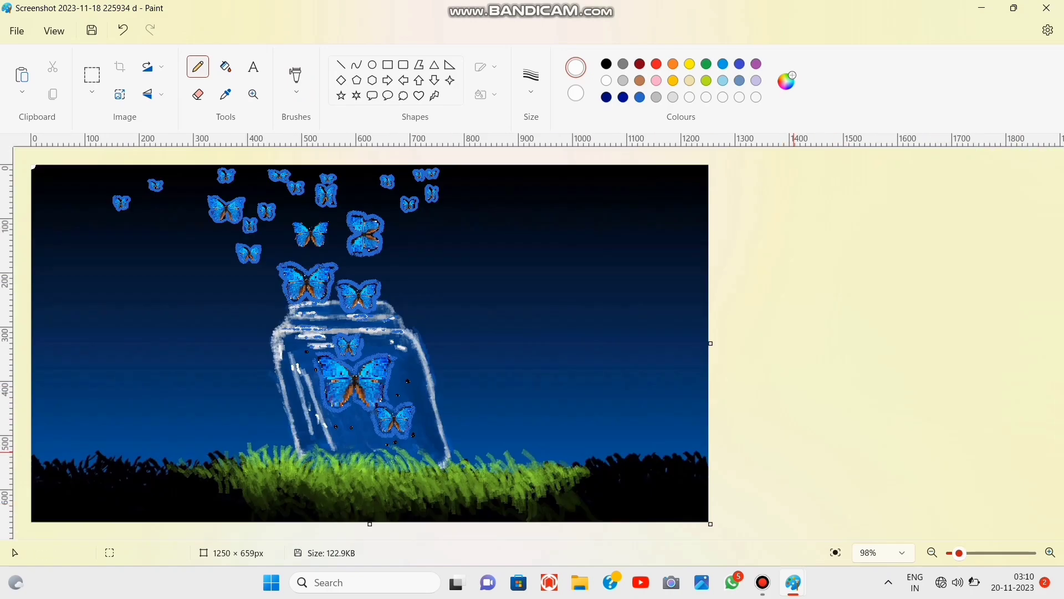
Choose black and a brush, and add larger dots around the lower butterfly inside the jar
left_click_drag(959, 552, 992, 553)
left_click(606, 64)
scroll(498, 332, "down", 7)
left_click_drag(443, 188, 450, 185)
left_click(531, 81)
left_click(295, 75)
left_click(295, 91)
left_click(444, 186)
left_click_drag(589, 247, 584, 249)
scroll(584, 247, "down", 4)
left_click_drag(671, 289, 670, 307)
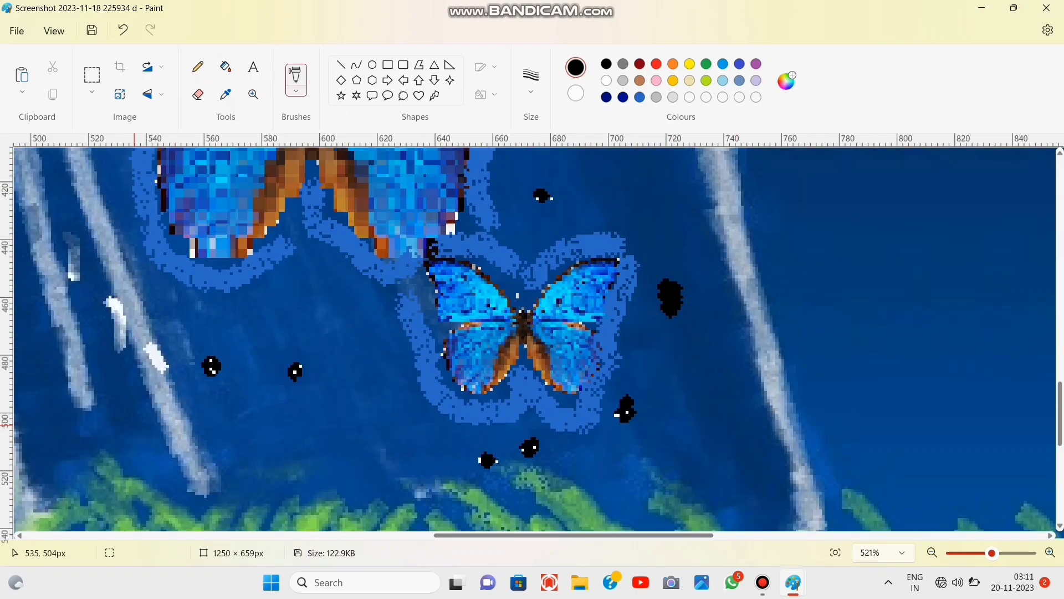
Add black dots near the jar's left reflections and mark the new dots with white pencil specks
scroll(136, 430, "up", 3)
left_click_drag(75, 366, 73, 352)
scroll(644, 399, "down", 5)
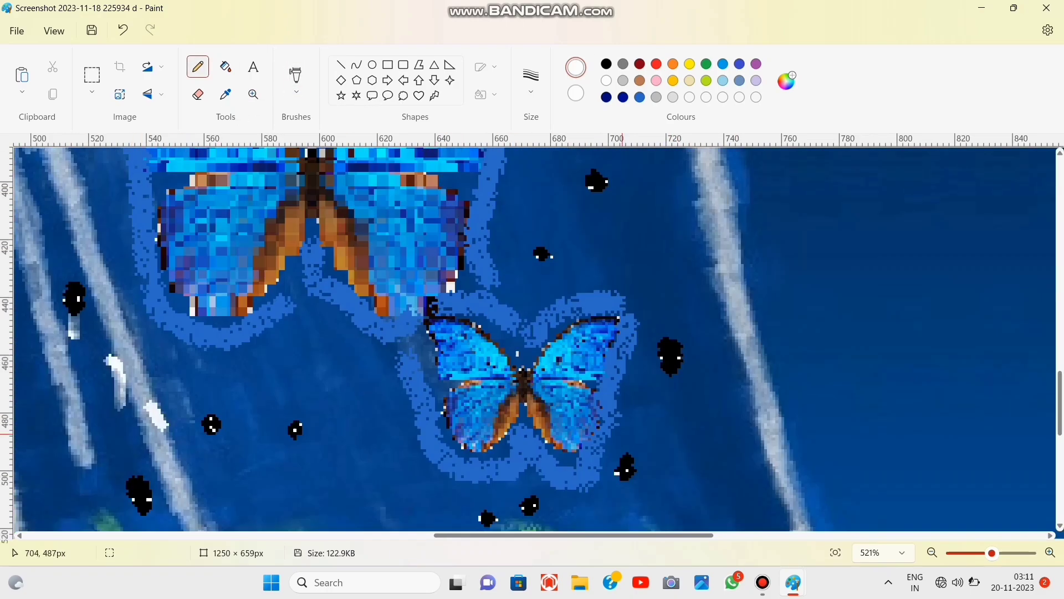
scroll(270, 315, "up", 4)
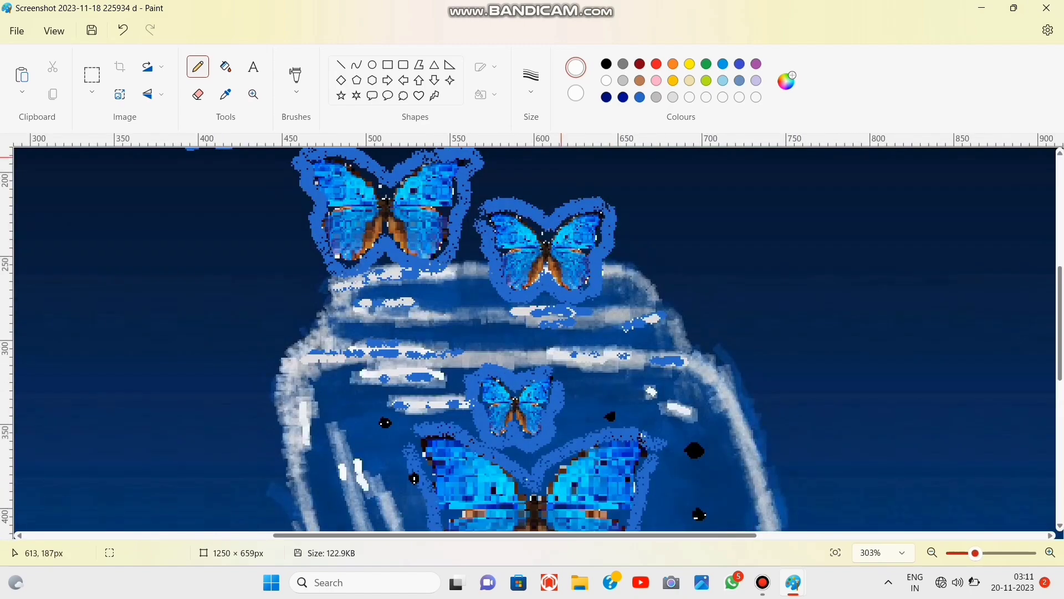
Choose a medium blue and another brush, and stroke blue tints over the jar's glass lines
scroll(271, 315, "down", 3)
left_click(639, 97)
left_click(785, 80)
left_click(424, 500)
left_click(296, 92)
left_click(240, 213)
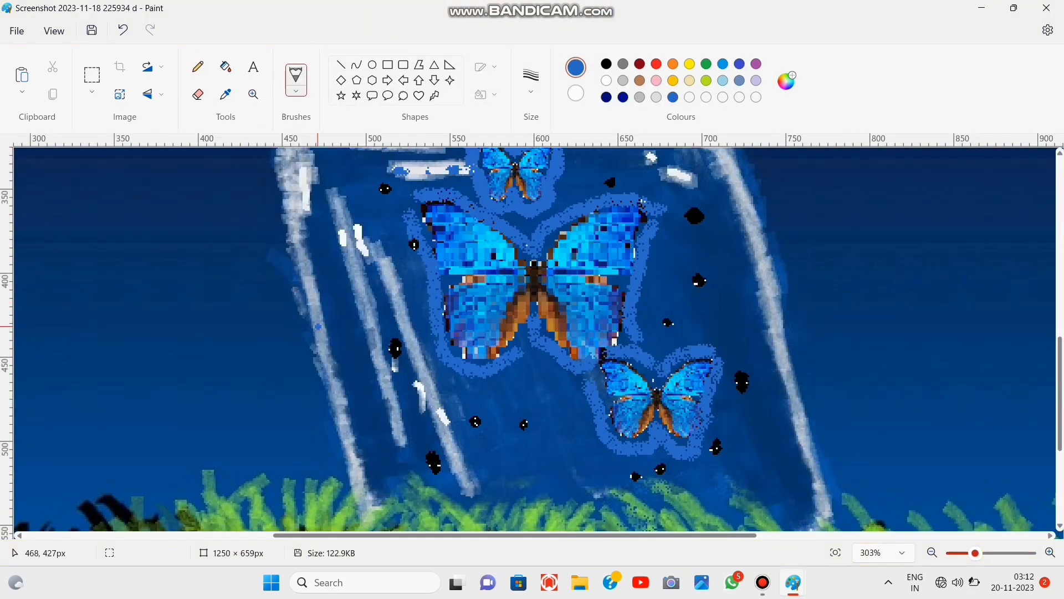
left_click(149, 30)
Mix a bright green and paint grass blades along the left and middle of the jar's base
scroll(226, 264, "down", 3)
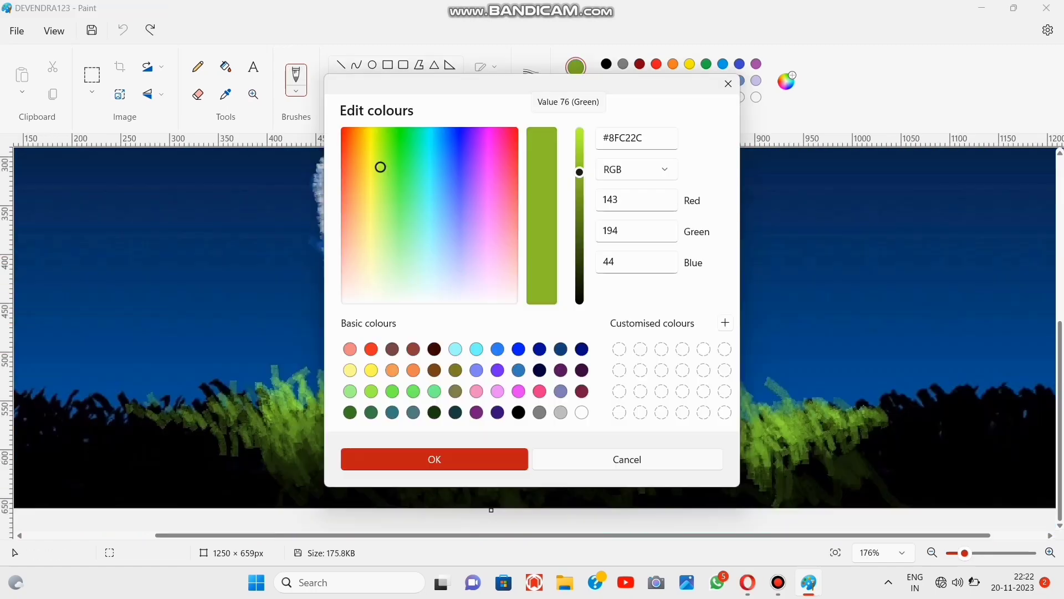
left_click_drag(579, 171, 579, 143)
left_click(385, 171)
left_click(434, 458)
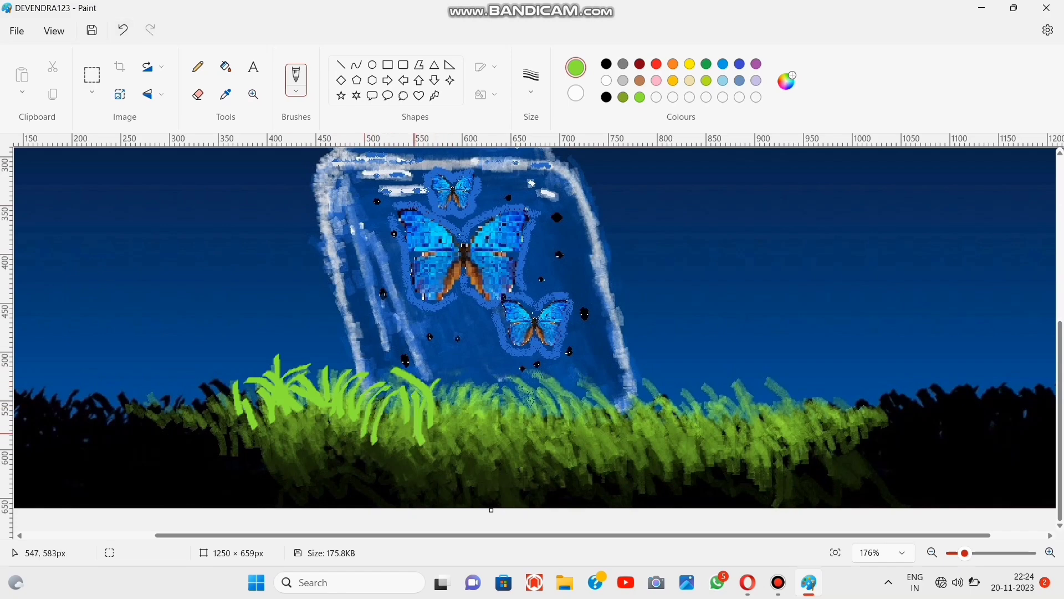
left_click_drag(521, 381, 532, 440)
left_click_drag(545, 375, 554, 422)
left_click_drag(566, 383, 570, 424)
left_click(580, 319)
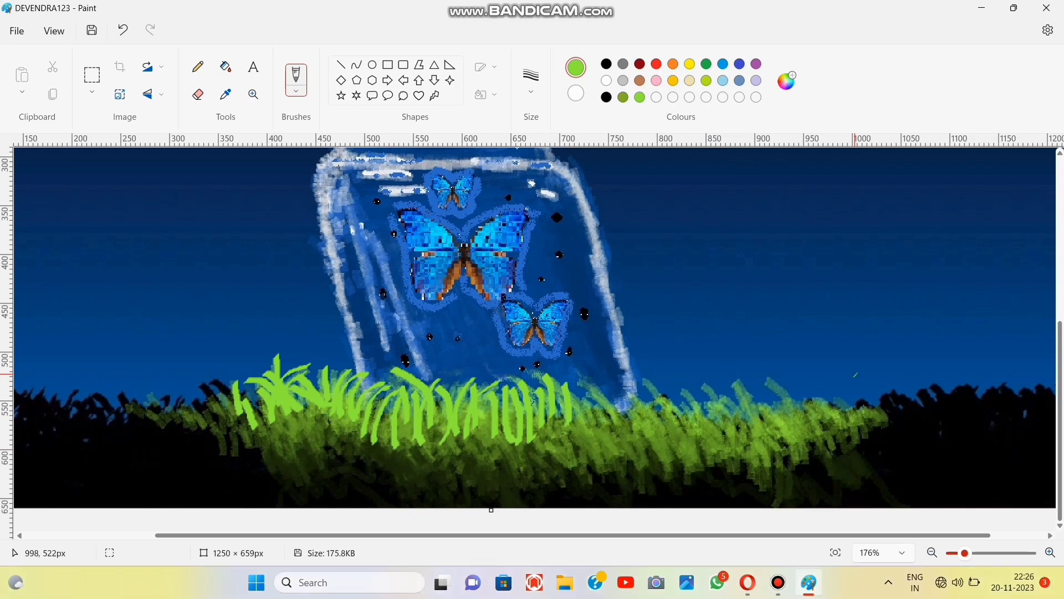
left_click(957, 582)
left_click(931, 385)
left_click(635, 410)
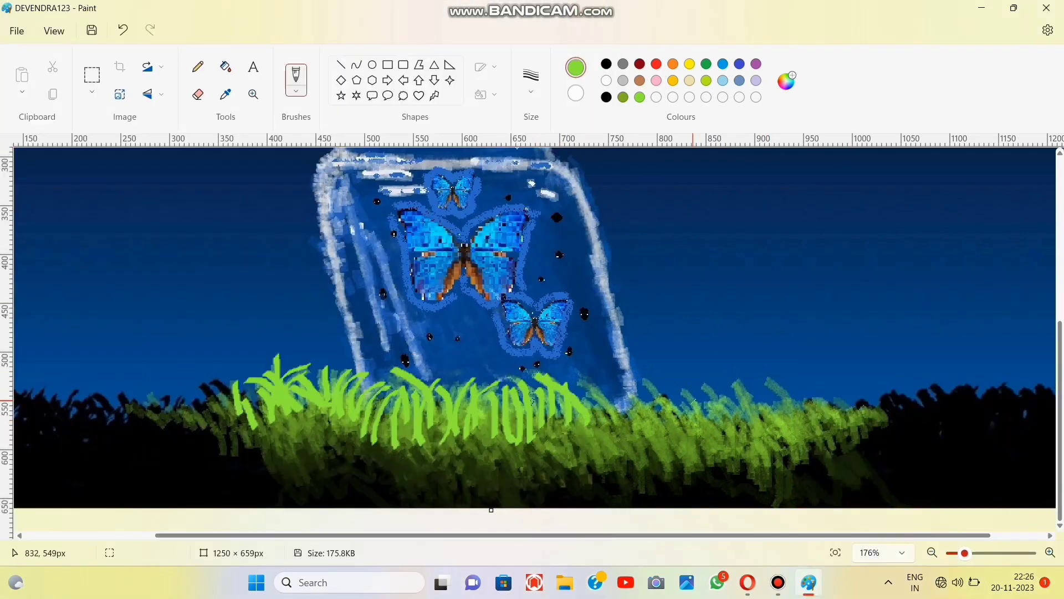
Continue the bright green grass blades from the jar's base to the right end of the lit grass
left_click_drag(588, 383, 610, 421)
mouse_move(637, 388)
left_mouse_down()
mouse_move(659, 438)
mouse_move(676, 438)
left_mouse_up()
mouse_move(687, 388)
left_mouse_down()
mouse_move(704, 438)
mouse_move(726, 438)
left_mouse_up()
left_click_drag(742, 377, 759, 443)
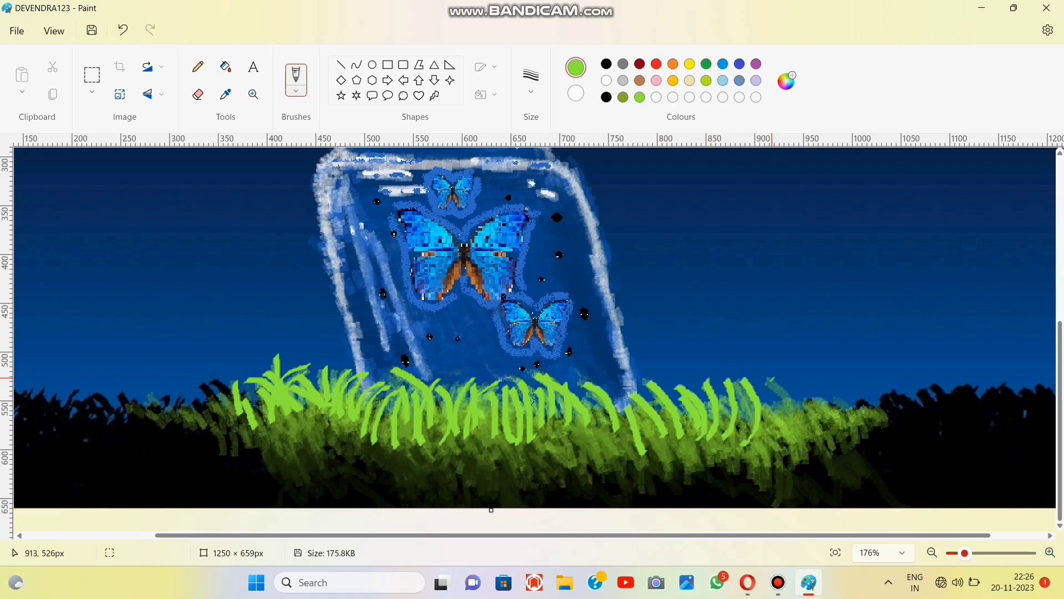
left_click_drag(776, 376, 803, 443)
left_click_drag(820, 387, 848, 432)
Thicken the left part of the grass with more bright green blades in front of the jar
left_click_drag(404, 387, 415, 446)
left_click_drag(396, 383, 391, 442)
left_click_drag(290, 385, 309, 425)
left_click_drag(279, 393, 304, 437)
left_click_drag(260, 397, 286, 444)
left_click_drag(300, 385, 325, 441)
left_click_drag(328, 377, 337, 437)
left_click_drag(366, 380, 349, 443)
left_click_drag(381, 390, 382, 446)
Fill gaps at the right end of the lit grass with extra bright green blades
left_click_drag(758, 375, 764, 441)
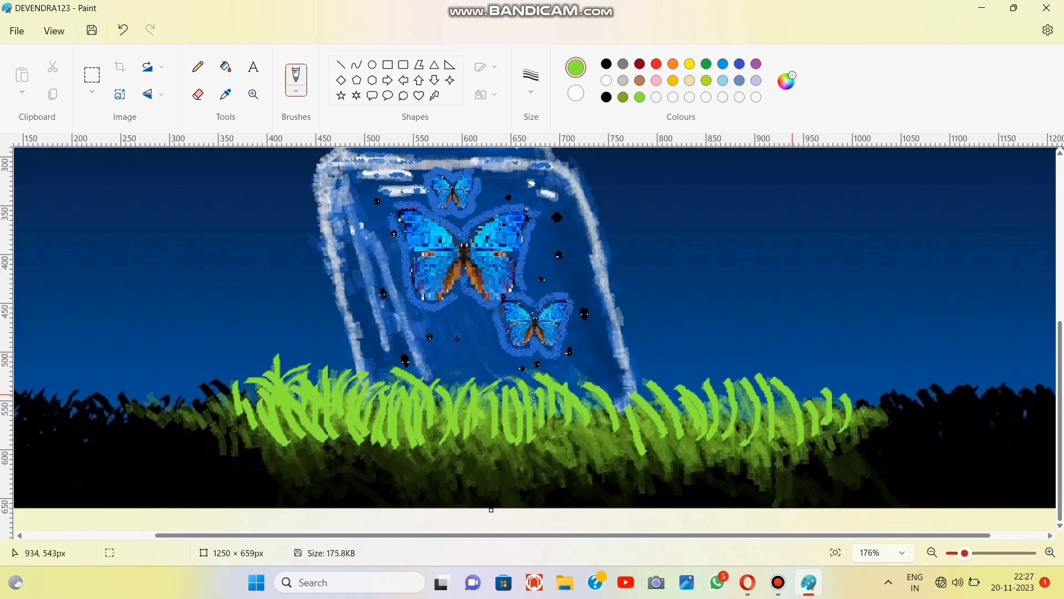
left_click_drag(804, 379, 786, 431)
left_click_drag(844, 395, 822, 458)
left_click_drag(801, 388, 808, 444)
Mix a darker green and switch to a different brush type
left_click(786, 82)
left_click_drag(579, 153, 579, 190)
left_click(457, 458)
left_click(296, 91)
left_click(296, 348)
left_click(296, 91)
left_click(296, 181)
Try darker green blades beneath the left end of the bright grass and undo them
left_click_drag(265, 423, 293, 474)
left_click_drag(290, 426, 302, 469)
left_click_drag(242, 407, 257, 450)
left_click_drag(256, 425, 265, 459)
key("ctrl+z")
key("ctrl+z")
key("ctrl+z")
key("ctrl+z")
key("ctrl+z")
Mix an even darker green and make it the drawing colour
left_click(786, 80)
left_click_drag(579, 190, 579, 222)
left_click(457, 458)
Try dark green blades at the lower left edge of the lit grass and undo them
left_click_drag(223, 404, 230, 446)
mouse_move(241, 423)
left_mouse_down()
mouse_move(261, 468)
mouse_move(291, 474)
left_mouse_up()
left_click_drag(296, 442, 306, 486)
triple_click(123, 30)
double_click(123, 30)
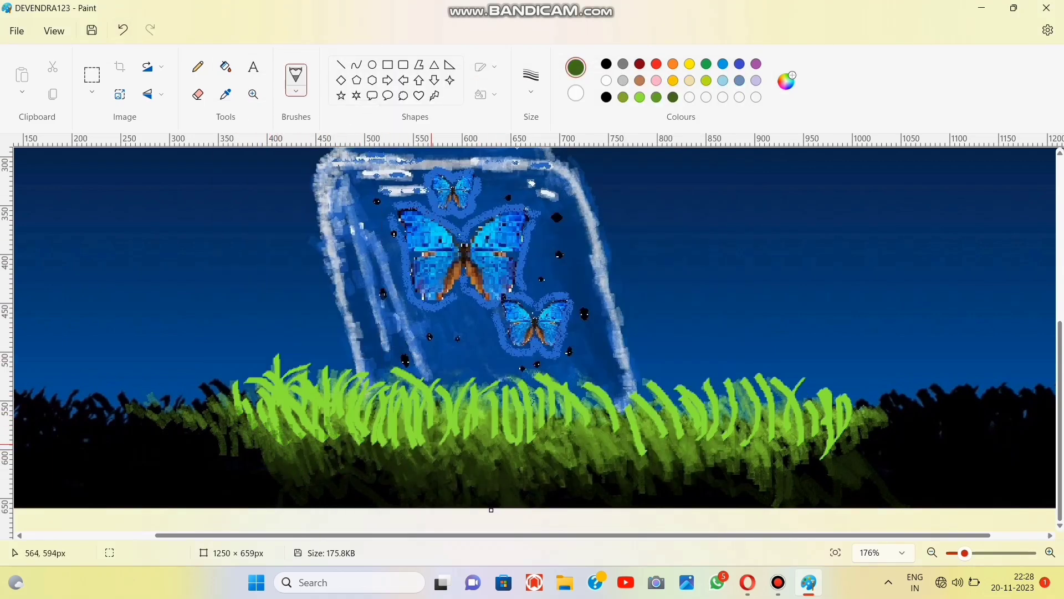
Dab dark green at the lit grass's right end, and mix a slightly brighter dark green as the drawing colour
mouse_move(871, 419)
left_mouse_down()
mouse_move(855, 464)
mouse_move(862, 454)
left_mouse_up()
left_click(786, 81)
left_click_drag(578, 232, 578, 221)
left_click(435, 458)
Try dark green blades at the right end of the lit grass and undo them
mouse_move(868, 407)
left_mouse_down()
mouse_move(852, 460)
mouse_move(869, 457)
left_mouse_up()
left_click_drag(883, 428, 861, 480)
left_click_drag(850, 414, 838, 461)
left_click(123, 30)
left_click(123, 30)
left_click(123, 30)
left_click(123, 30)
Paint dark green slanted strokes along the base of the lit grass, across its right half
left_click_drag(866, 406, 803, 487)
left_click_drag(886, 423, 854, 480)
mouse_move(851, 446)
left_mouse_down()
mouse_move(826, 469)
mouse_move(788, 474)
left_mouse_up()
mouse_move(814, 437)
left_mouse_down()
mouse_move(786, 480)
mouse_move(794, 487)
left_mouse_up()
left_click_drag(374, 429, 359, 452)
left_click_drag(841, 433, 806, 476)
left_click_drag(799, 425, 788, 444)
mouse_move(785, 422)
left_mouse_down()
mouse_move(767, 453)
mouse_move(750, 456)
left_mouse_up()
left_click_drag(755, 432, 728, 467)
left_click_drag(727, 421, 694, 483)
left_click_drag(767, 461, 733, 490)
left_click_drag(691, 423, 647, 503)
left_click_drag(665, 427, 646, 461)
Continue the dark green shading strokes beneath the bright blades, from the left end across the middle
left_click_drag(601, 429, 629, 474)
left_click_drag(256, 409, 295, 476)
left_click_drag(237, 404, 276, 472)
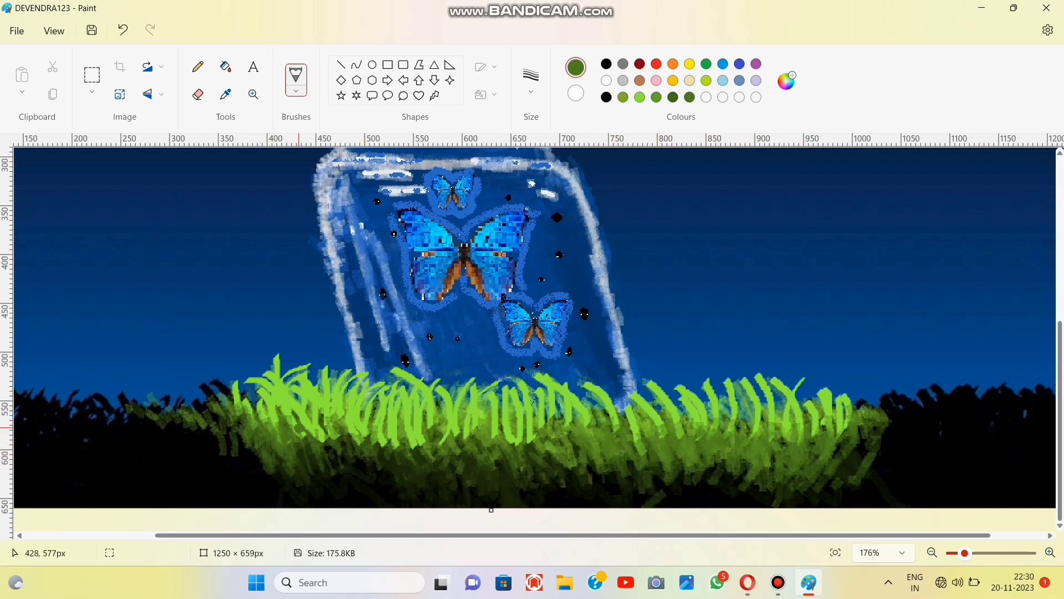
left_click_drag(296, 429, 341, 468)
left_click_drag(350, 429, 381, 461)
left_click_drag(309, 448, 300, 460)
mouse_move(427, 438)
left_mouse_down()
mouse_move(410, 477)
mouse_move(412, 463)
left_mouse_up()
mouse_move(408, 429)
left_mouse_down()
mouse_move(380, 463)
mouse_move(401, 475)
left_mouse_up()
left_click_drag(454, 420, 439, 447)
mouse_move(512, 425)
left_mouse_down()
mouse_move(503, 457)
mouse_move(518, 454)
left_mouse_up()
mouse_move(544, 417)
left_mouse_down()
mouse_move(542, 427)
mouse_move(572, 426)
left_mouse_up()
mouse_move(615, 415)
left_mouse_down()
mouse_move(610, 427)
mouse_move(637, 446)
left_mouse_up()
left_click_drag(660, 422, 658, 432)
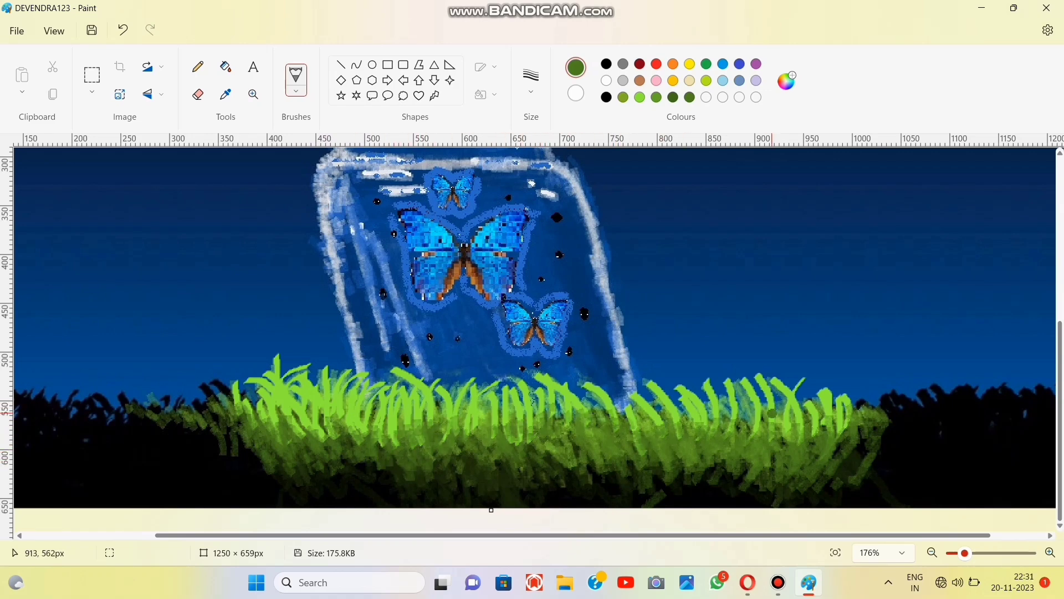
Mix a slightly lighter green and stroke it over the lower parts of the bright blades at the left
left_click(786, 81)
left_click_drag(579, 220, 580, 209)
left_click(435, 458)
mouse_move(288, 416)
left_mouse_down()
mouse_move(317, 433)
mouse_move(275, 428)
left_mouse_up()
left_click_drag(324, 417, 327, 436)
Mix another, lighter mid green and blend short strokes into the lower parts of the blades across the grass
left_click(786, 81)
left_click_drag(579, 209, 579, 195)
left_click(435, 459)
left_click_drag(788, 409, 774, 431)
left_click_drag(703, 411, 696, 424)
left_click_drag(663, 412, 652, 421)
left_click_drag(415, 408, 406, 428)
left_click_drag(333, 403, 363, 422)
Mix a very dark green and shade the lower left edge of the lit grass
left_click(786, 81)
left_click_drag(579, 196, 580, 256)
left_click(435, 459)
left_click_drag(253, 457, 261, 475)
left_click_drag(230, 450, 240, 474)
Mix a brighter green and extend the lit grass outward at its left end
left_click(786, 81)
left_click_drag(579, 256, 579, 162)
left_click(434, 459)
left_click_drag(228, 423, 205, 388)
left_click_drag(207, 420, 176, 404)
Extend the lit grass outward at its right end with short strokes in the same brighter green
left_click_drag(864, 411, 857, 403)
left_click_drag(890, 416, 899, 395)
left_click_drag(882, 430, 872, 444)
mouse_move(860, 424)
left_mouse_down()
mouse_move(835, 473)
mouse_move(839, 456)
left_mouse_up()
left_click_drag(930, 414, 919, 394)
left_click_drag(943, 400, 937, 390)
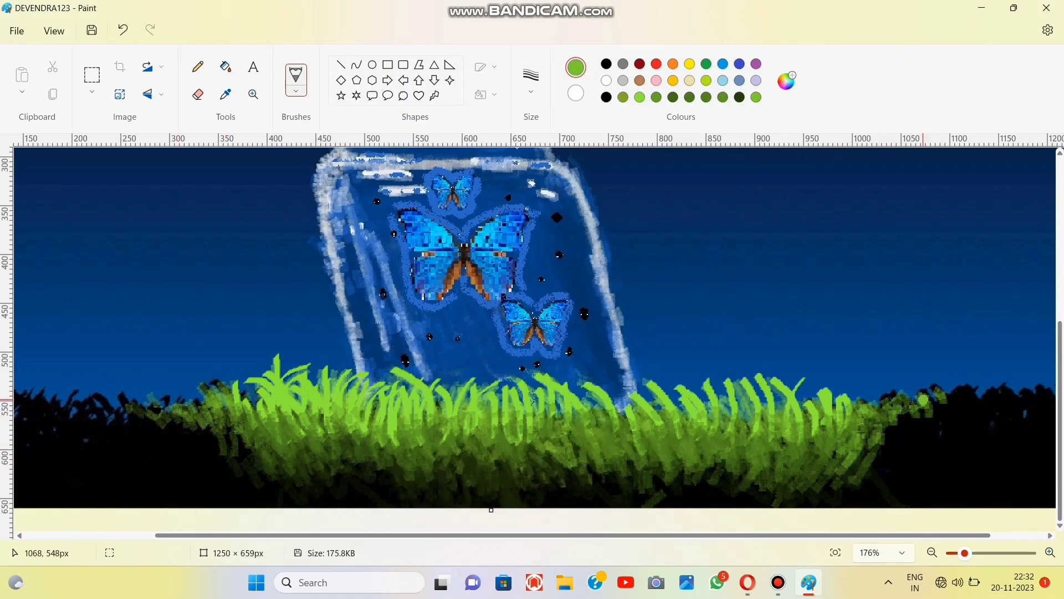
Mix a bright lime green and fill between the blades at the left and along the jar's base
left_click_drag(235, 380, 270, 411)
left_click_drag(425, 384, 435, 419)
left_click(786, 81)
left_click_drag(579, 173, 580, 143)
left_click(435, 459)
left_click_drag(257, 394, 302, 434)
mouse_move(254, 412)
left_mouse_down()
mouse_move(280, 417)
mouse_move(297, 395)
left_mouse_up()
mouse_move(324, 425)
left_mouse_down()
mouse_move(350, 368)
mouse_move(369, 434)
left_mouse_up()
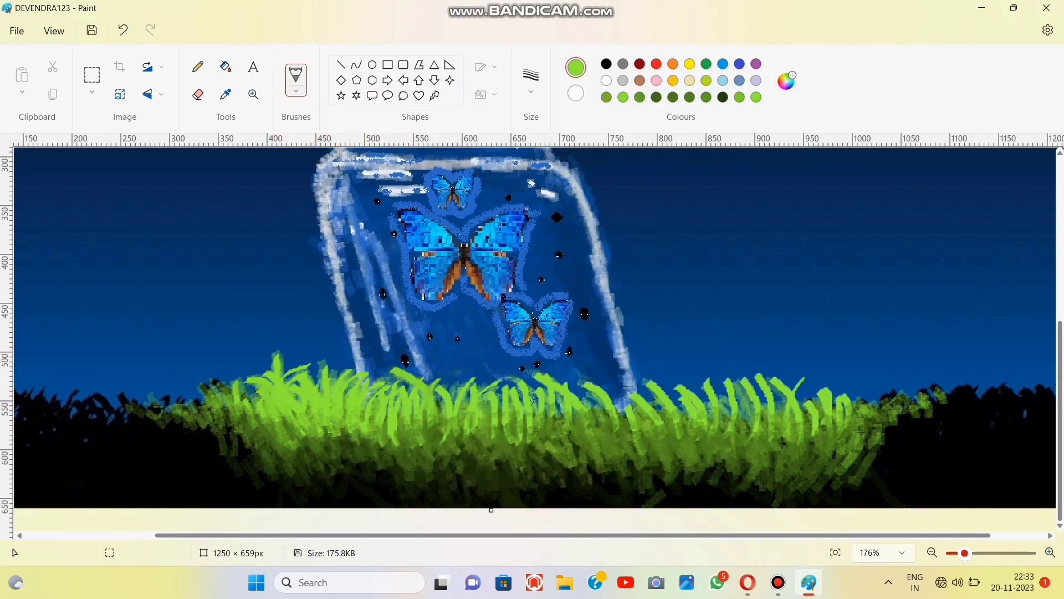
mouse_move(449, 377)
left_mouse_down()
mouse_move(409, 426)
mouse_move(473, 372)
mouse_move(510, 415)
mouse_move(551, 381)
mouse_move(627, 409)
mouse_move(620, 383)
left_mouse_up()
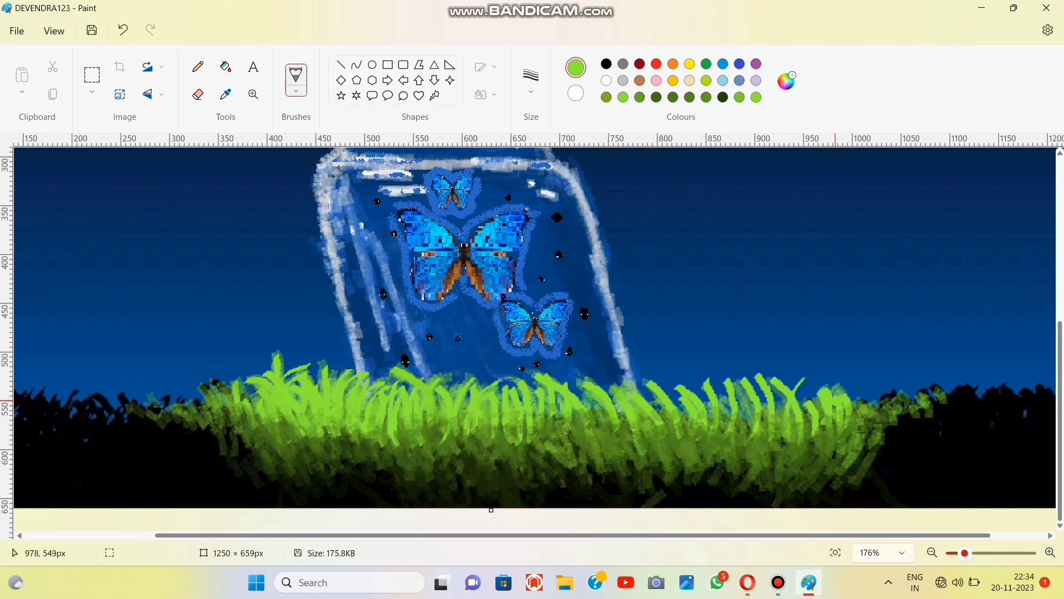
Switch to a different brush type and paint lime green blades across the middle and right of the grass
left_click(296, 79)
left_click(214, 340)
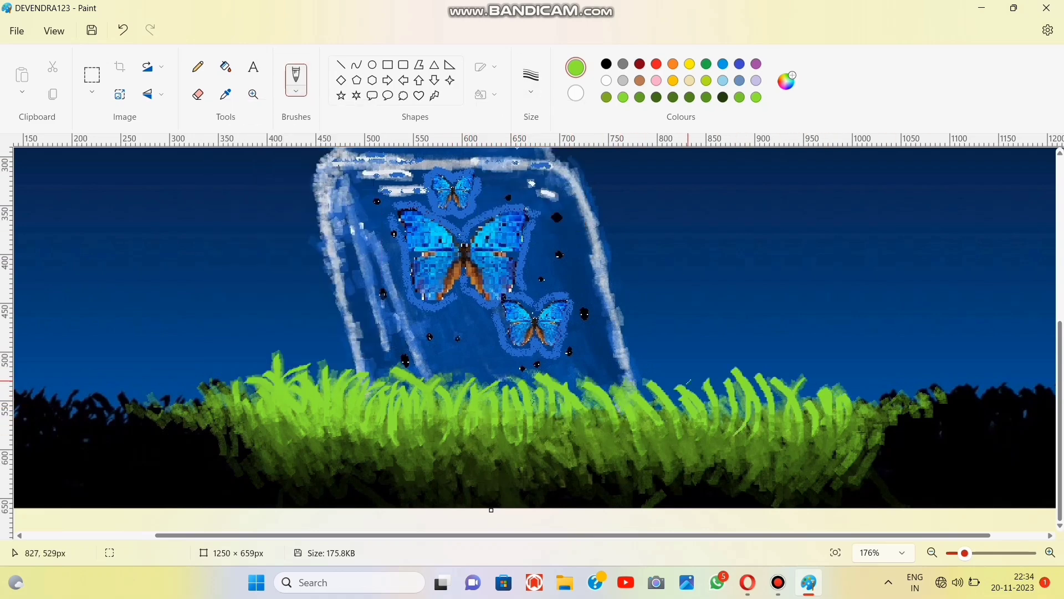
left_click_drag(683, 373, 719, 432)
left_click_drag(722, 368, 720, 431)
left_click_drag(667, 376, 686, 419)
left_click_drag(809, 394, 803, 434)
left_click_drag(809, 382, 829, 425)
left_click_drag(580, 383, 597, 425)
left_click_drag(564, 379, 550, 431)
left_click_drag(573, 388, 585, 431)
mouse_move(623, 384)
left_mouse_down()
mouse_move(630, 428)
mouse_move(669, 424)
left_mouse_up()
Change the brush size and add upright lime green blades along the front of the jar's base
left_click(530, 81)
left_click(531, 176)
left_click_drag(457, 375, 438, 437)
left_click_drag(492, 370, 489, 441)
left_click_drag(468, 385, 463, 435)
left_click_drag(646, 379, 649, 426)
left_click_drag(509, 374, 508, 443)
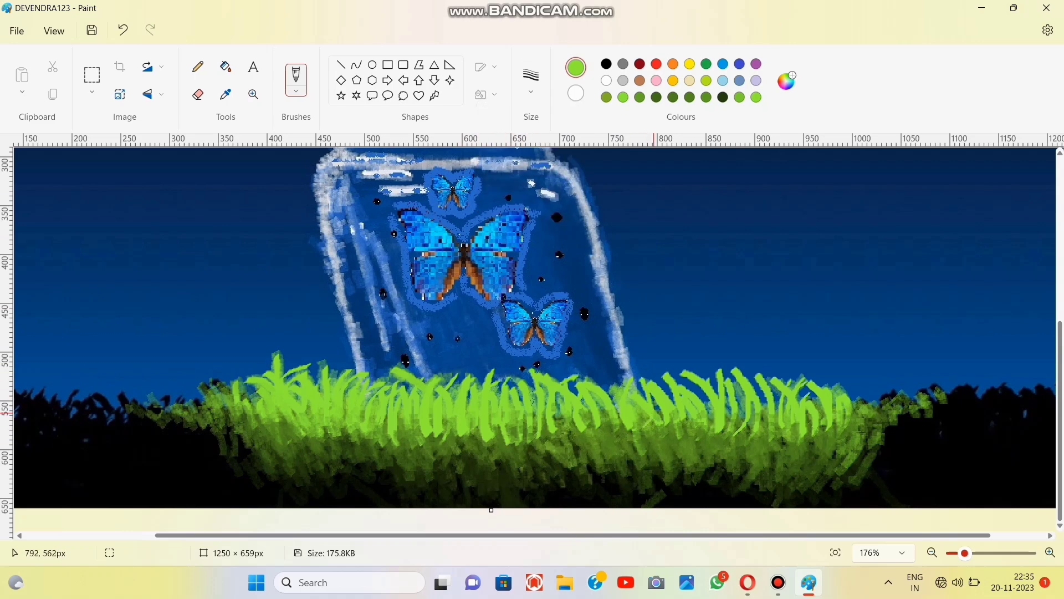
Paint taller curved lime green blades rising in front of the jar's lower edge
left_click_drag(531, 360, 557, 383)
left_click_drag(607, 363, 622, 392)
left_click_drag(655, 357, 662, 390)
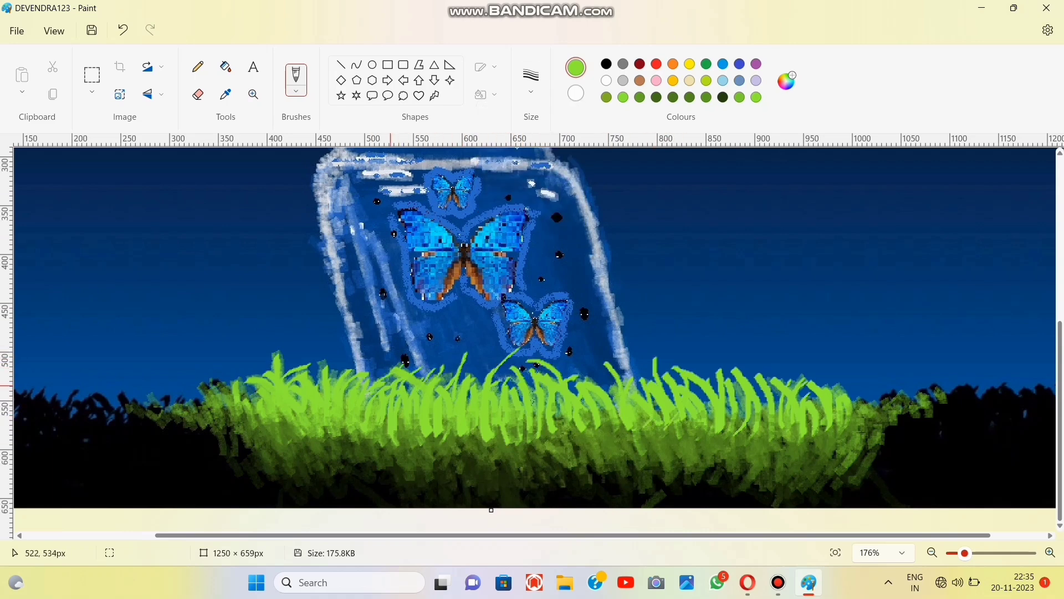
Paint tall, curved lime green blades sticking up at the left end of the lit grass
left_click_drag(315, 345, 289, 370)
mouse_move(268, 347)
left_mouse_down()
mouse_move(286, 360)
mouse_move(283, 380)
left_mouse_up()
left_click_drag(255, 342, 258, 366)
left_click_drag(243, 361, 273, 374)
left_click_drag(235, 369, 272, 383)
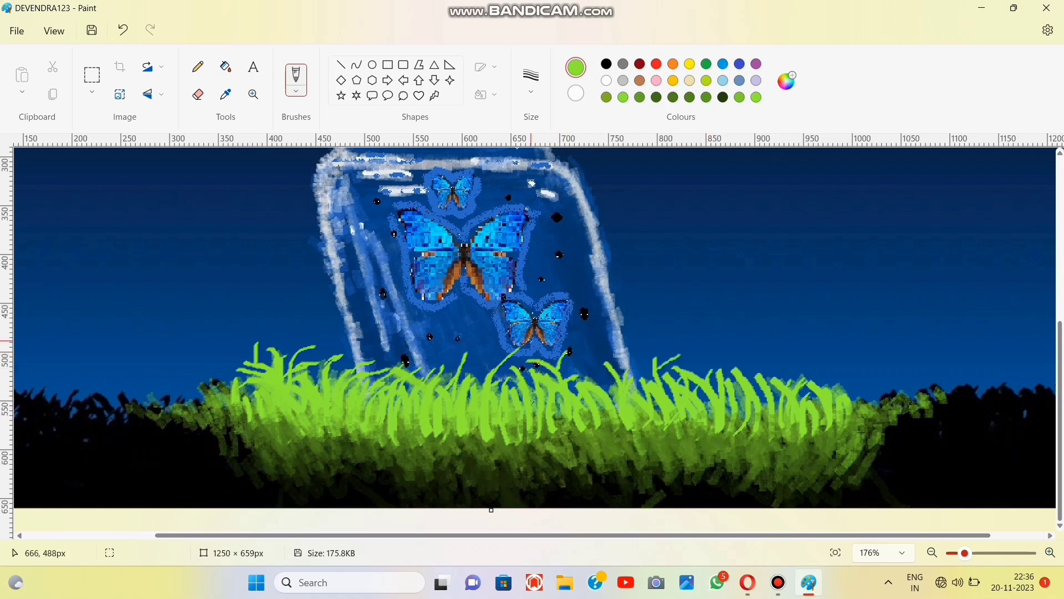
Add a few lime green blades over the jar's lower left corner and one at the grass's right end
left_click_drag(413, 358, 418, 379)
left_click_drag(389, 376, 367, 382)
left_click_drag(382, 364, 369, 366)
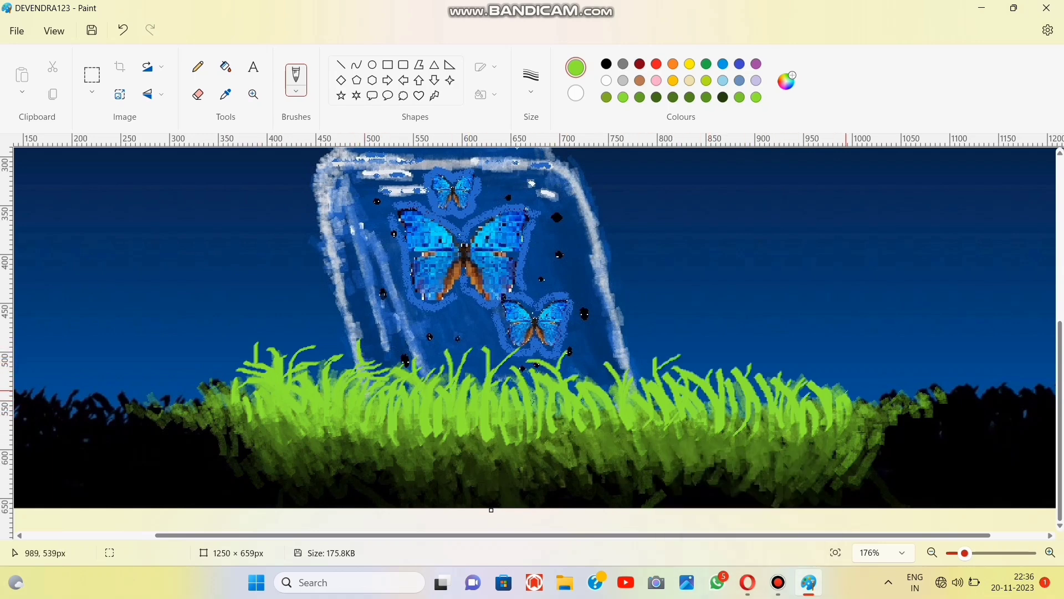
left_click_drag(834, 370, 849, 419)
Mix a darker mid green, switch the brush type, and shade beneath the bright blades from the right end to the middle
left_click(786, 82)
left_click_drag(579, 153, 580, 200)
left_click(435, 459)
left_click(296, 91)
left_click(253, 338)
mouse_move(862, 396)
left_mouse_down()
mouse_move(844, 430)
mouse_move(806, 444)
left_mouse_up()
mouse_move(782, 413)
left_mouse_down()
mouse_move(784, 434)
mouse_move(733, 431)
left_mouse_up()
left_click_drag(719, 414, 705, 432)
mouse_move(649, 411)
left_mouse_down()
mouse_move(626, 434)
mouse_move(562, 432)
left_mouse_up()
mouse_move(554, 409)
left_mouse_down()
mouse_move(528, 435)
mouse_move(477, 440)
left_mouse_up()
Mix a slightly darker green and shade the bases of the bright blades, mainly across the left half
left_click(786, 81)
left_click_drag(580, 201, 579, 214)
left_click(435, 459)
left_click_drag(265, 410, 262, 422)
mouse_move(314, 425)
left_mouse_down()
mouse_move(296, 430)
mouse_move(338, 436)
left_mouse_up()
left_click_drag(369, 424, 354, 433)
left_click_drag(424, 416, 420, 441)
left_click_drag(466, 430, 458, 434)
mouse_move(391, 424)
left_mouse_down()
mouse_move(391, 436)
mouse_move(361, 431)
left_mouse_up()
left_click_drag(509, 426, 502, 439)
left_click_drag(848, 415, 842, 425)
Mix two progressively lighter greens and blend them under the blades from the right end to the middle
left_click(786, 82)
left_click_drag(579, 213, 579, 200)
left_click(434, 459)
left_click_drag(820, 412, 810, 437)
left_click(786, 81)
left_click_drag(580, 200, 579, 189)
left_click(434, 459)
left_click_drag(833, 419, 831, 437)
left_click_drag(747, 418, 731, 432)
mouse_move(686, 430)
left_mouse_down()
mouse_move(670, 443)
mouse_move(643, 433)
left_mouse_up()
mouse_move(561, 410)
left_mouse_down()
mouse_move(557, 428)
mouse_move(494, 447)
left_mouse_up()
Blend the lighter green into the left and middle blades, and fit the whole picture in view
left_click_drag(250, 398, 232, 422)
left_click_drag(305, 415, 278, 442)
left_click_drag(336, 412, 324, 438)
left_click_drag(426, 416, 403, 434)
left_click_drag(539, 401, 528, 417)
left_click_drag(568, 386, 552, 410)
left_click(835, 552)
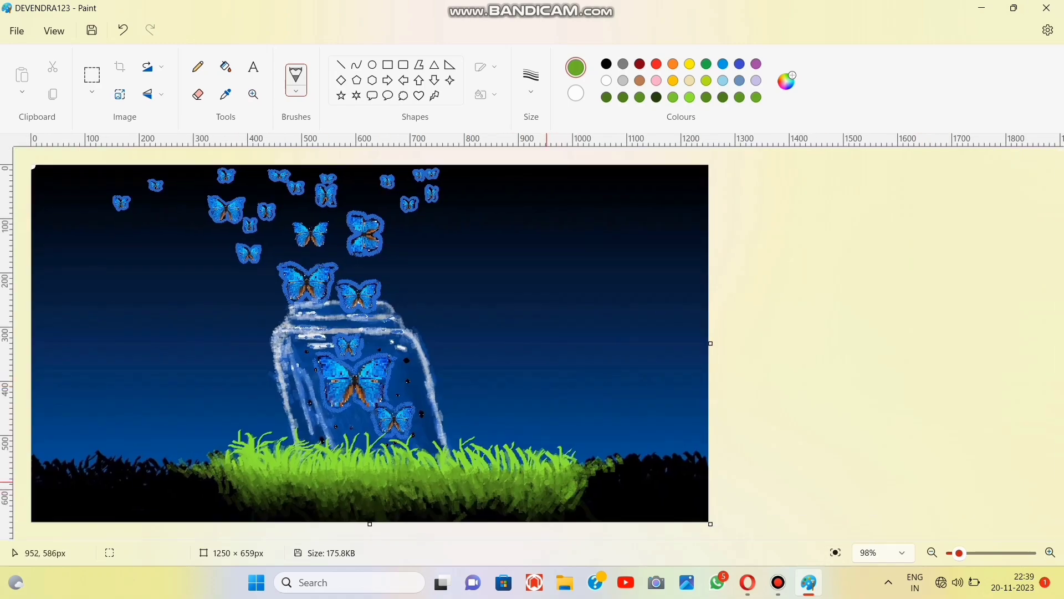
Mix a brighter green and paint short grass strokes beyond both ends of the lit patch
left_click(786, 81)
left_click_drag(580, 189, 580, 172)
left_click(433, 457)
mouse_move(215, 470)
left_mouse_down()
mouse_move(162, 465)
mouse_move(201, 479)
left_mouse_up()
left_click_drag(639, 456, 617, 470)
Mix a darker green and paint it beneath the new grass strokes at both ends of the lit patch
left_click(786, 81)
left_click_drag(578, 146, 578, 196)
left_click(434, 456)
mouse_move(627, 466)
left_mouse_down()
mouse_move(589, 478)
mouse_move(599, 481)
left_mouse_up()
mouse_move(203, 469)
left_mouse_down()
mouse_move(178, 477)
mouse_move(258, 477)
left_mouse_up()
Mix a bright lime green and make it the drawing colour
left_click(786, 81)
left_click_drag(578, 196, 578, 143)
left_click(434, 458)
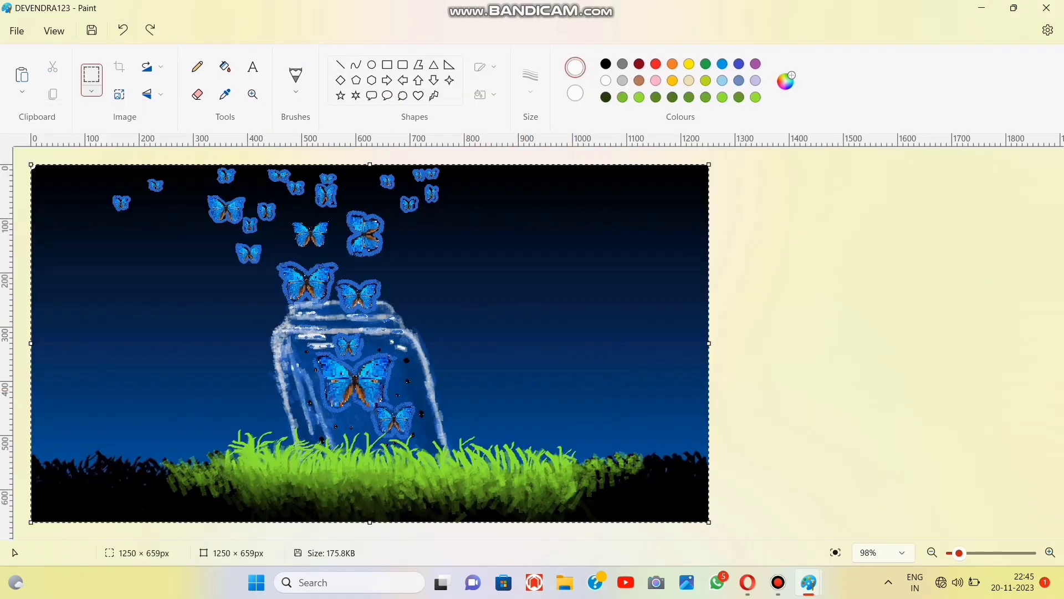
Draw a small white circle as a moon, place it in the upper-left corner of the sky and fill it white
left_click_drag(644, 232, 638, 220)
left_click_drag(706, 306, 652, 244)
left_click_drag(608, 201, 664, 209)
left_click_drag(707, 253, 692, 243)
left_click_drag(654, 212, 68, 214)
left_click_drag(106, 246, 88, 226)
left_click(225, 67)
left_click(48, 198)
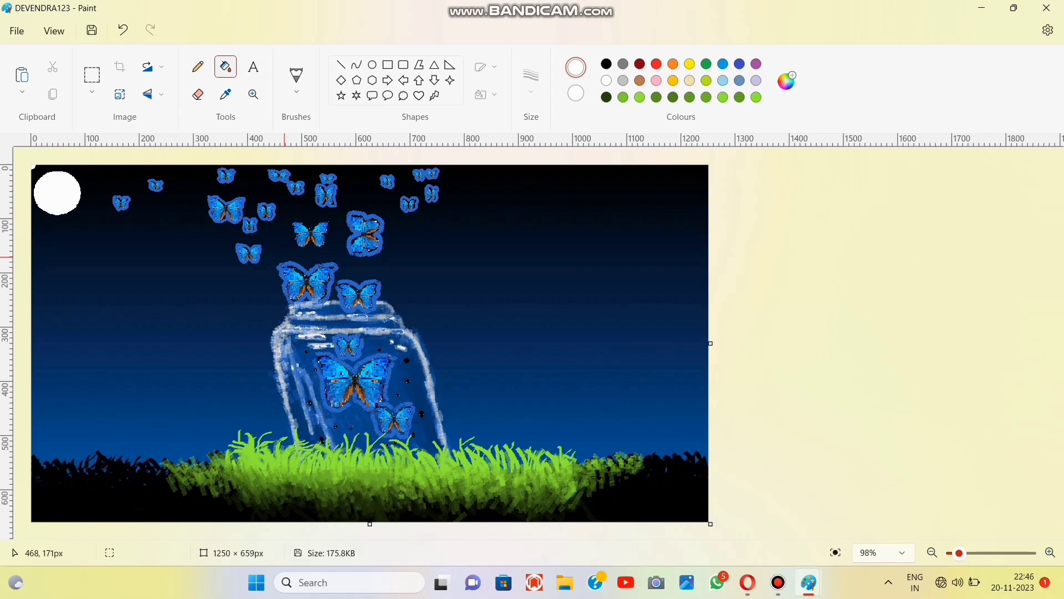
Dot tiny white stars across the upper sky with a thin Pencil, and undo the last two marks
left_click(198, 67)
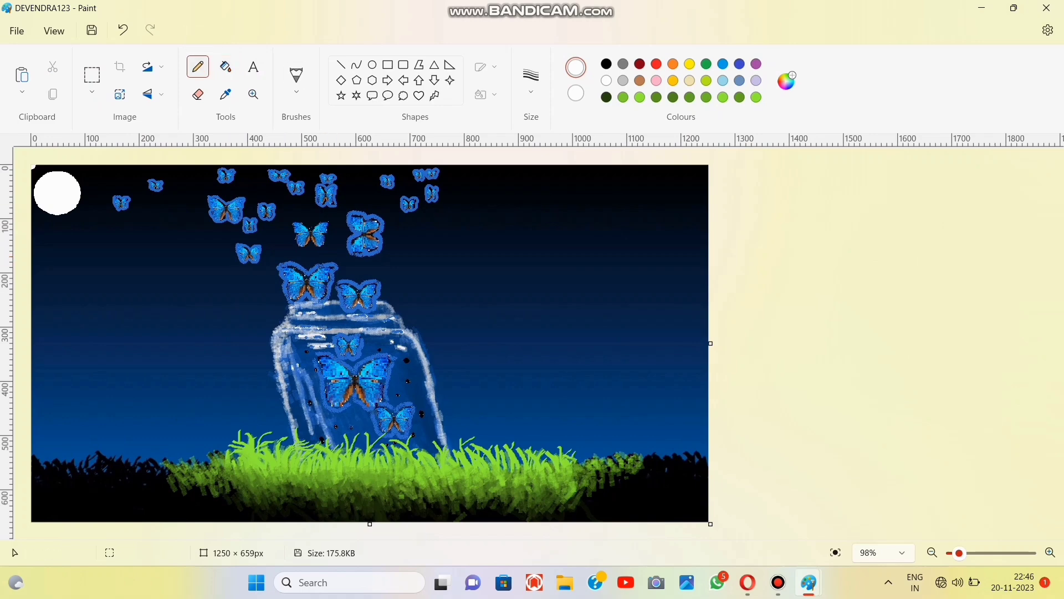
left_click(530, 80)
left_click(530, 105)
left_click(681, 175)
left_click(695, 172)
left_click(696, 185)
left_click(123, 30)
left_click(123, 30)
Retrace the jar's outline in white with a thicker Pencil to brighten the glass edges
left_click(531, 81)
left_click(532, 180)
left_click_drag(275, 340, 285, 332)
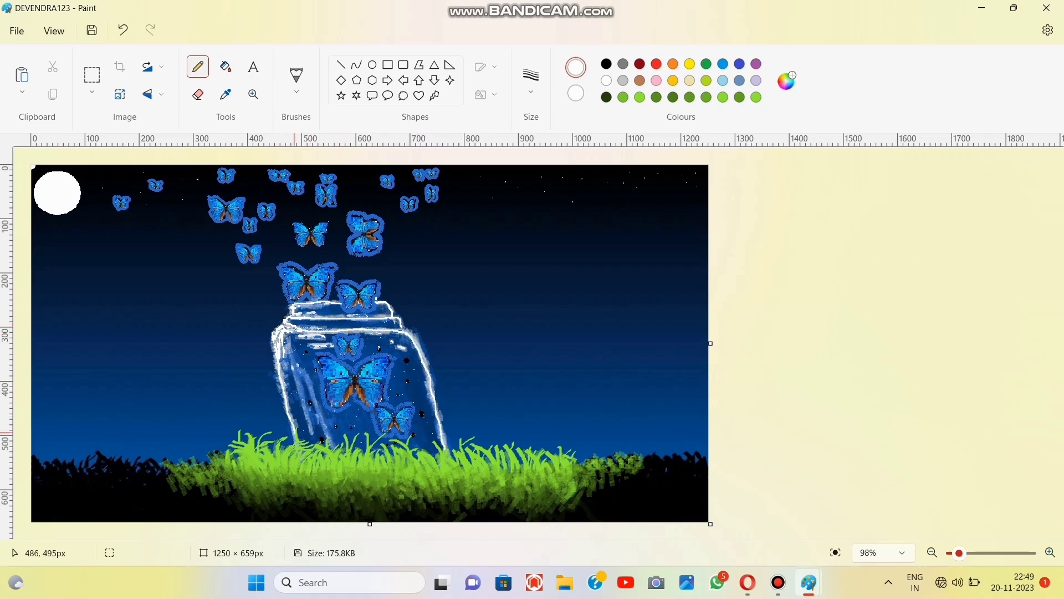
Choose a brush in light grey #D9D9D9, adjust its size and soften the jar's white outline
left_click(296, 78)
left_click(255, 297)
left_click(787, 80)
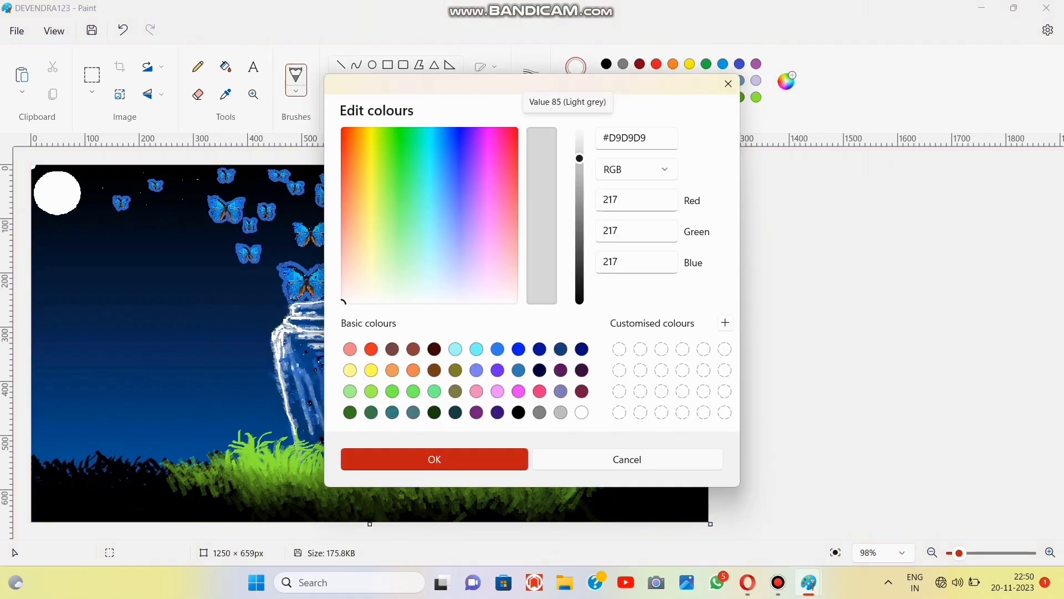
left_click(434, 459)
left_click(531, 80)
left_click(531, 212)
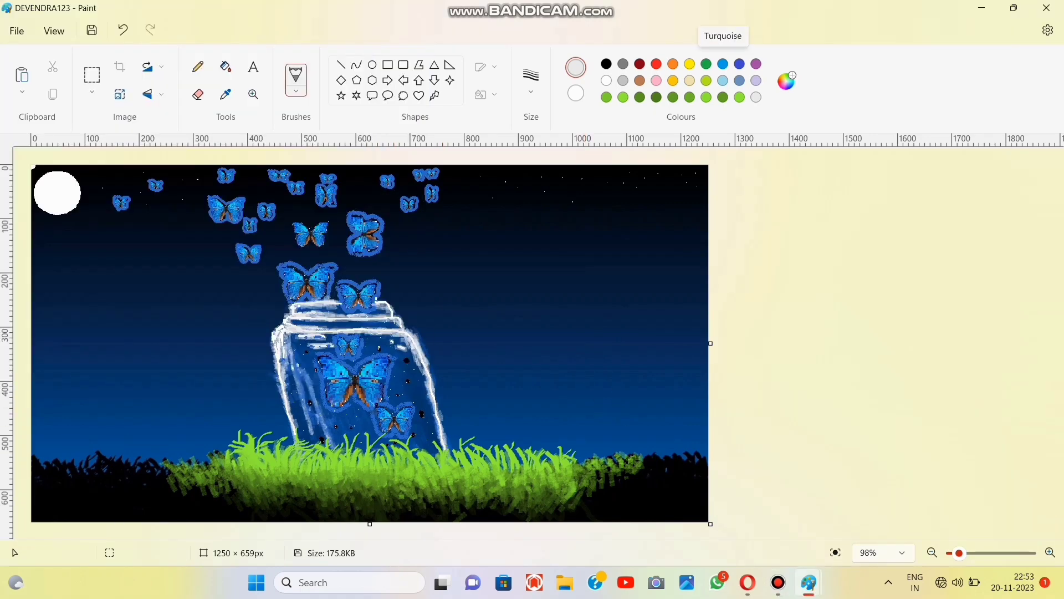
Mix a brighter medium blue and make it the drawing colour
left_click(722, 65)
left_click(786, 82)
left_click(497, 350)
left_click(561, 349)
left_click_drag(579, 217, 579, 157)
left_click(435, 459)
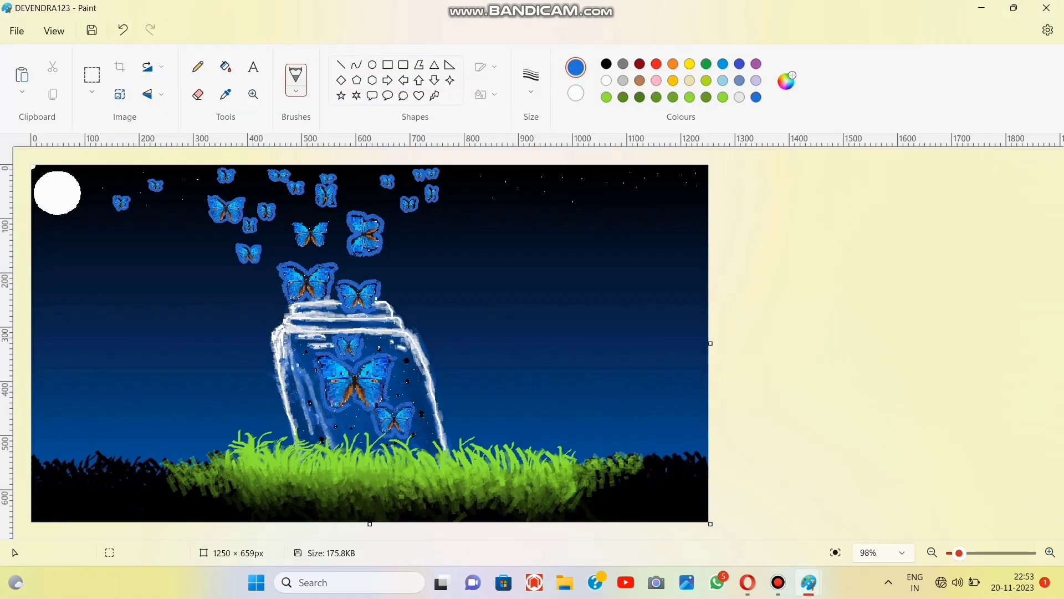
Switch to another brush and add blue tints to the jar's glass around the neck, shoulder and left side
scroll(271, 306, "up", 5)
left_click(296, 91)
left_click(249, 213)
left_click_drag(505, 340, 559, 340)
left_click_drag(353, 303, 383, 301)
left_click_drag(340, 374, 389, 376)
scroll(387, 384, "down", 5)
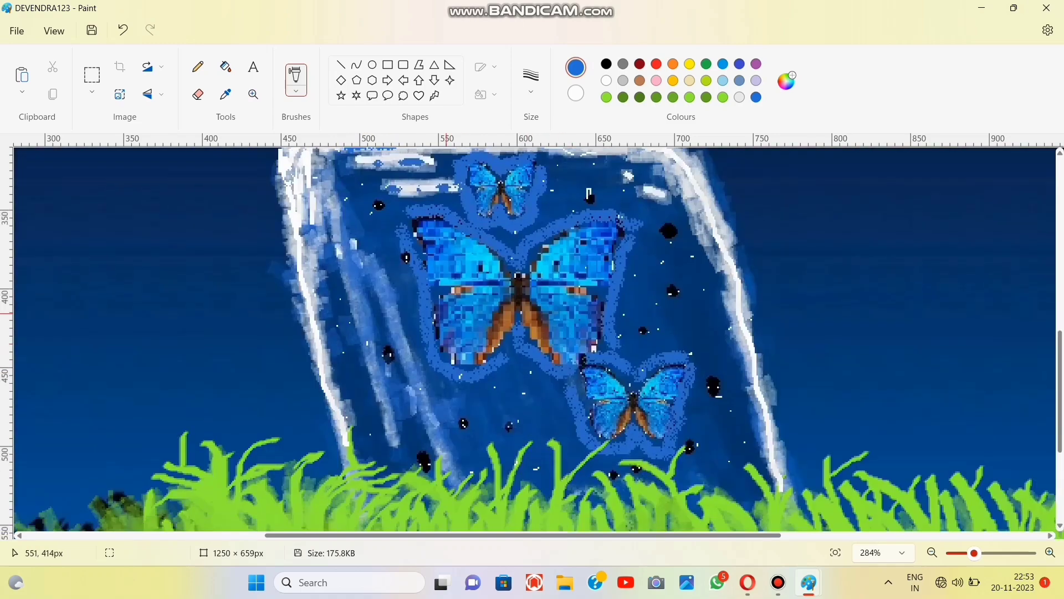
scroll(387, 384, "up", 5)
left_click_drag(289, 418, 311, 371)
scroll(788, 371, "down", 5)
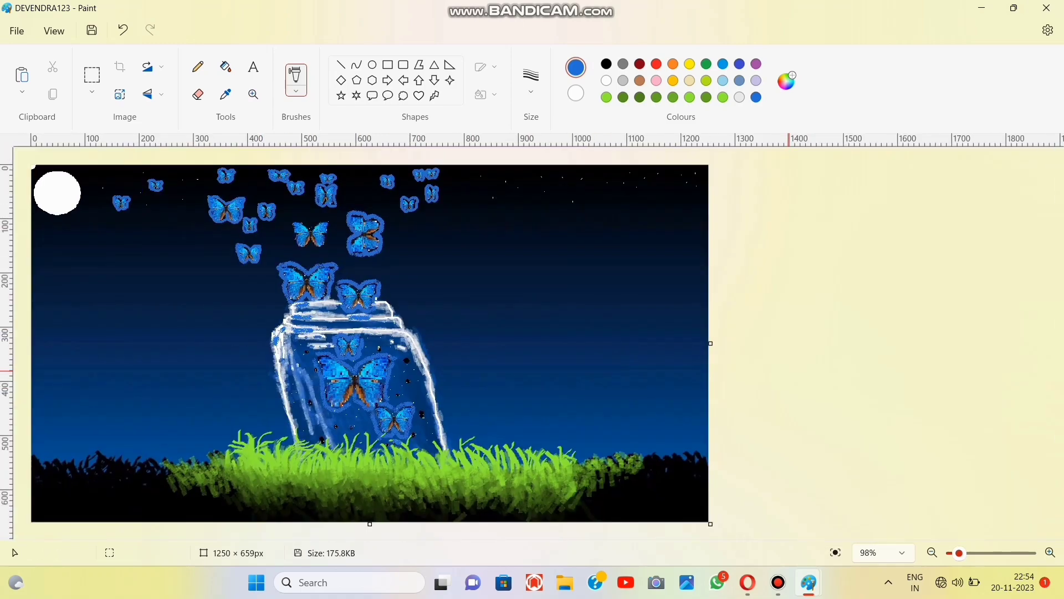
Mix a light grey from the palette grey and make it the drawing colour
left_click(623, 64)
left_click(786, 81)
left_click_drag(579, 215, 579, 161)
left_click(434, 459)
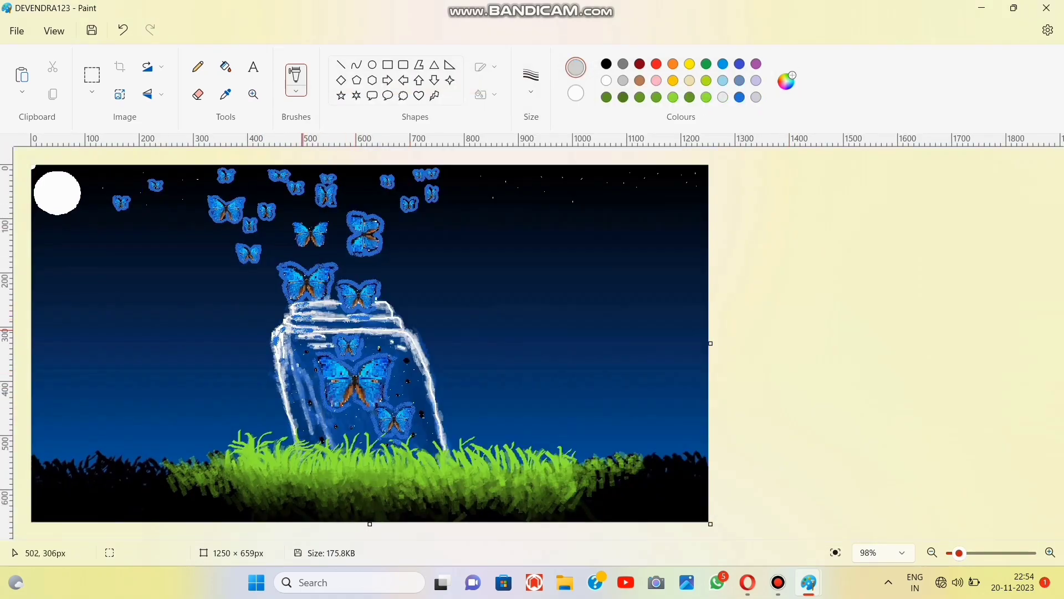